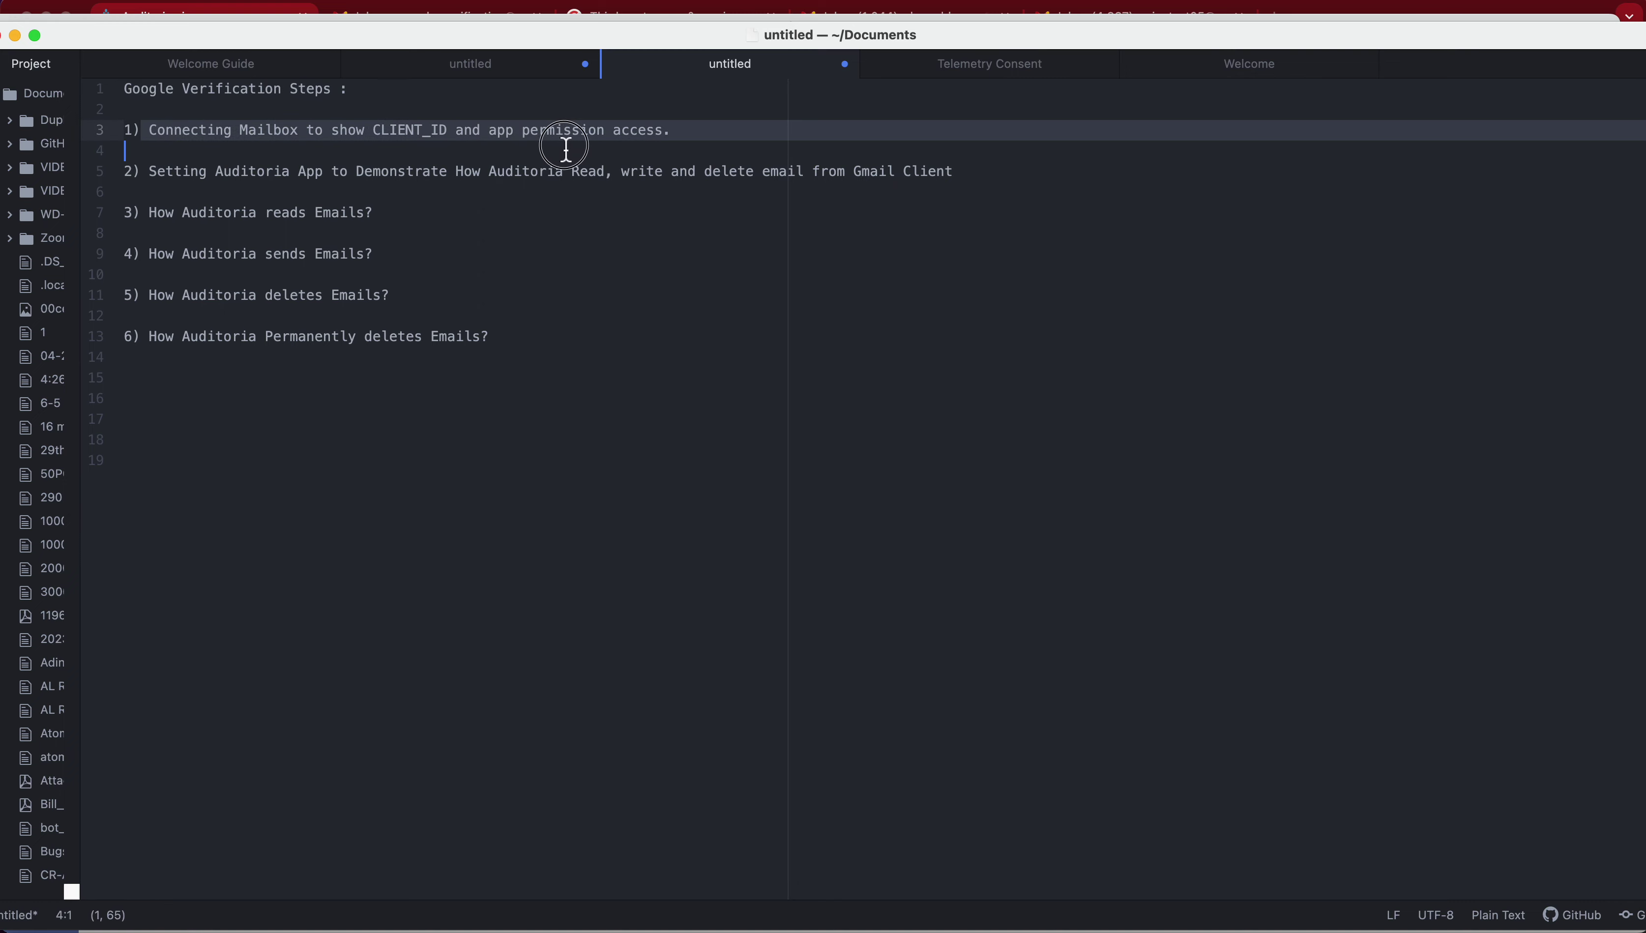
Step: Append the status "- inProgress" to item 1, Connecting Mailbox, in the Google Verification Steps notes
click(687, 130)
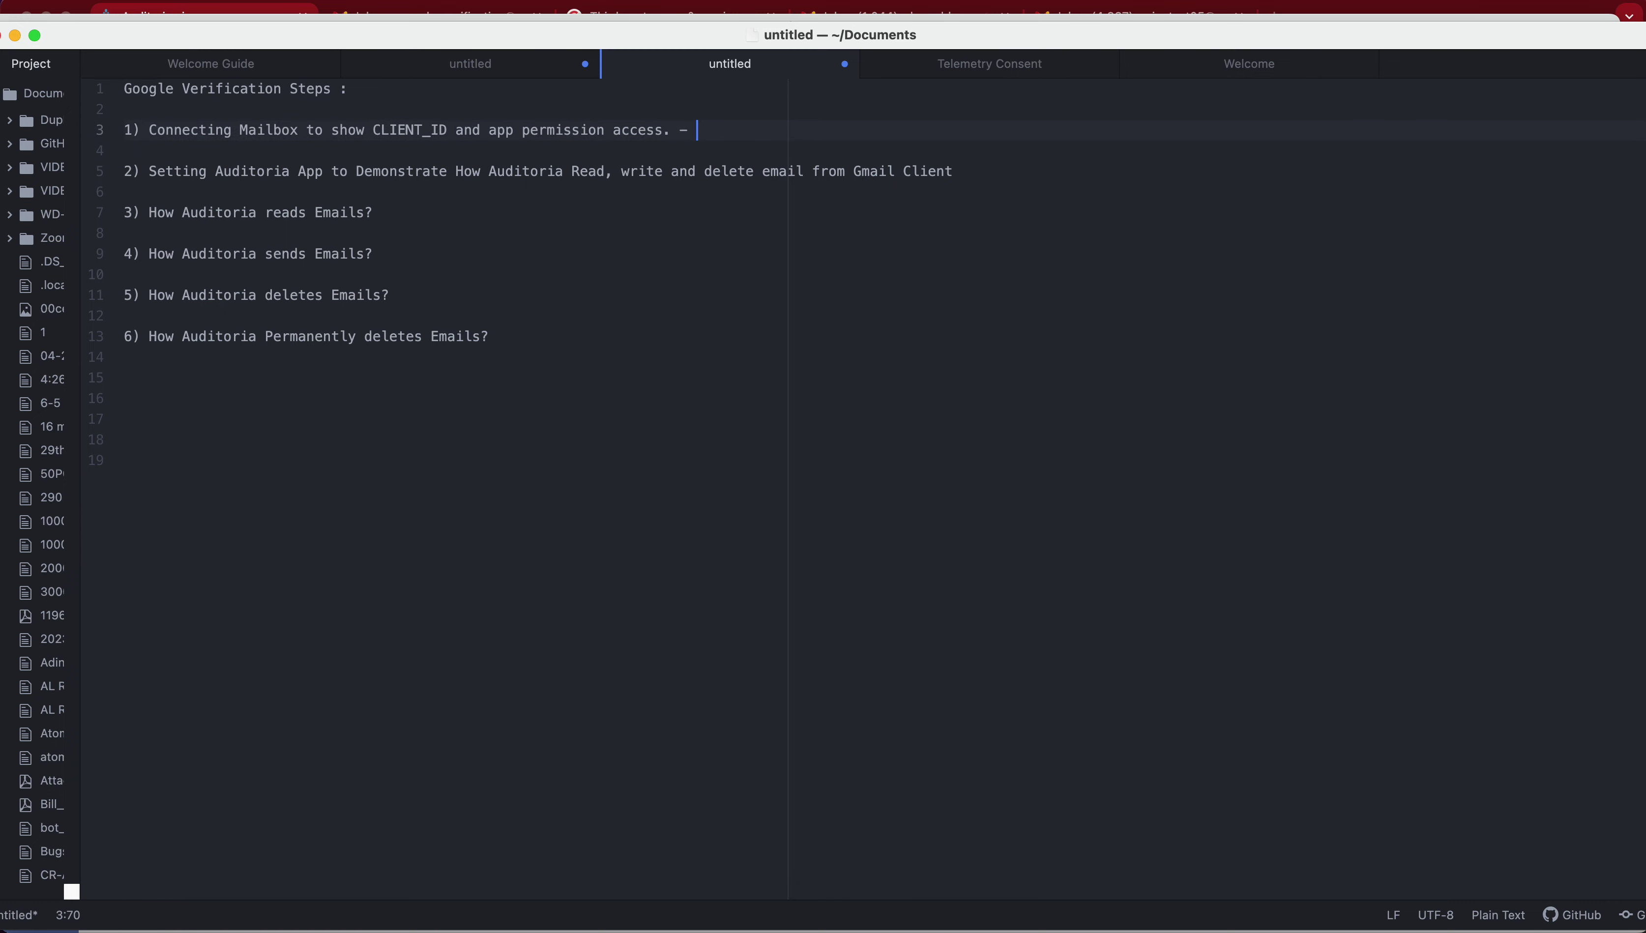
text(- inProgress)
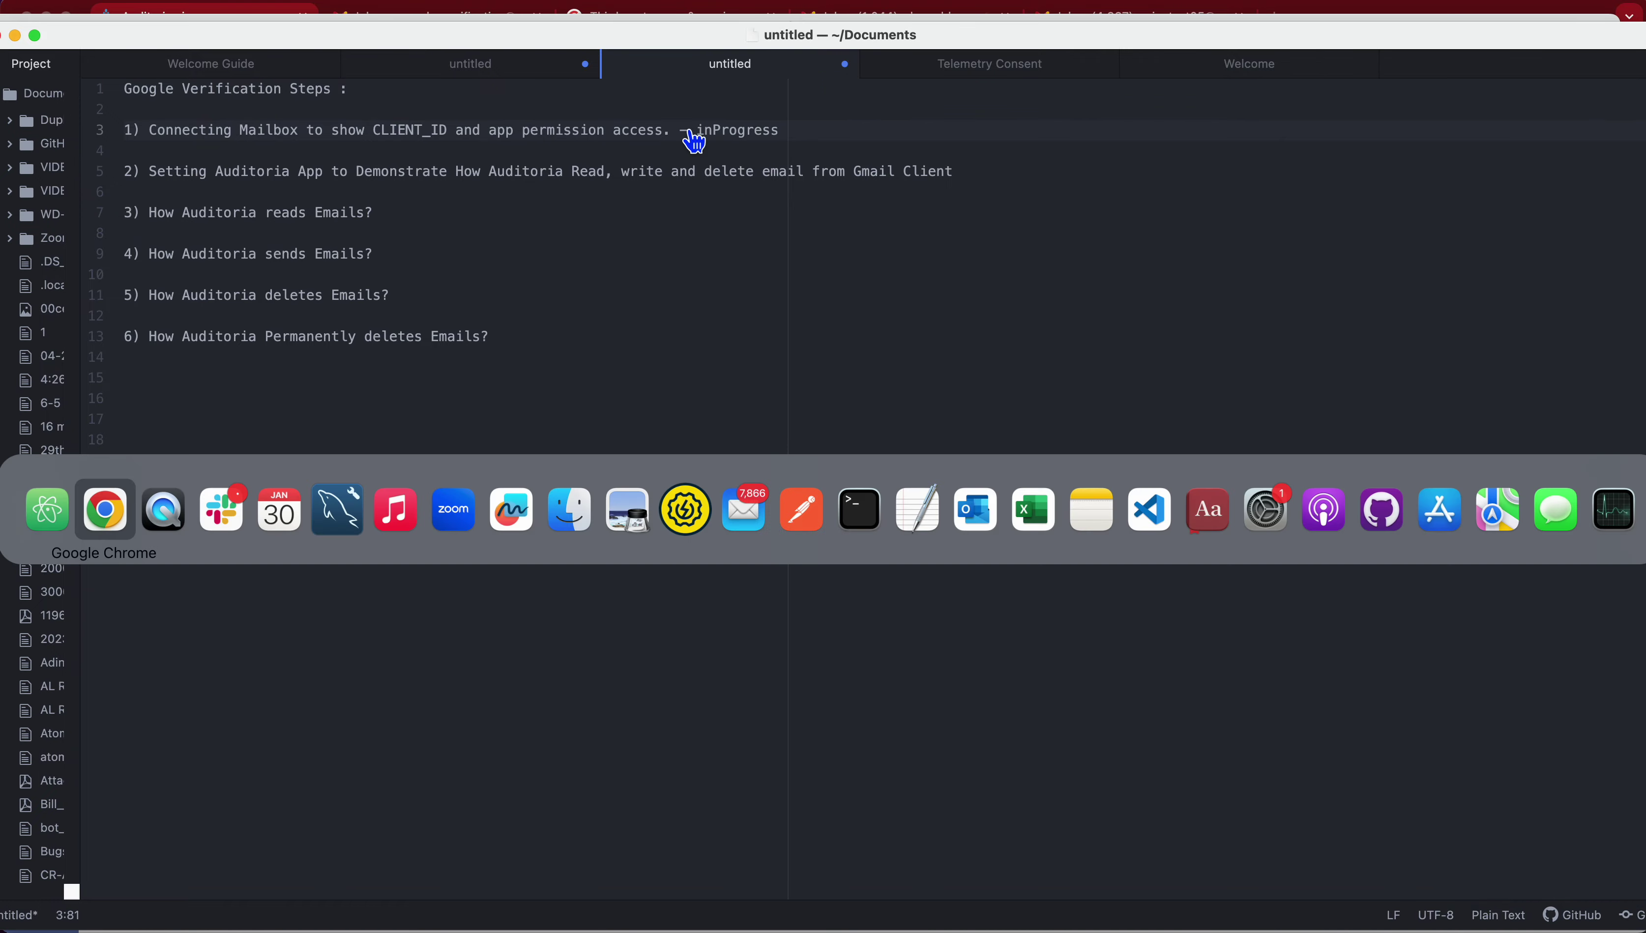
Step: Switch to Chrome, set up a new Gmail mailbox connection with the mailbox's email address, and sign in with the matching Google account
click(105, 507)
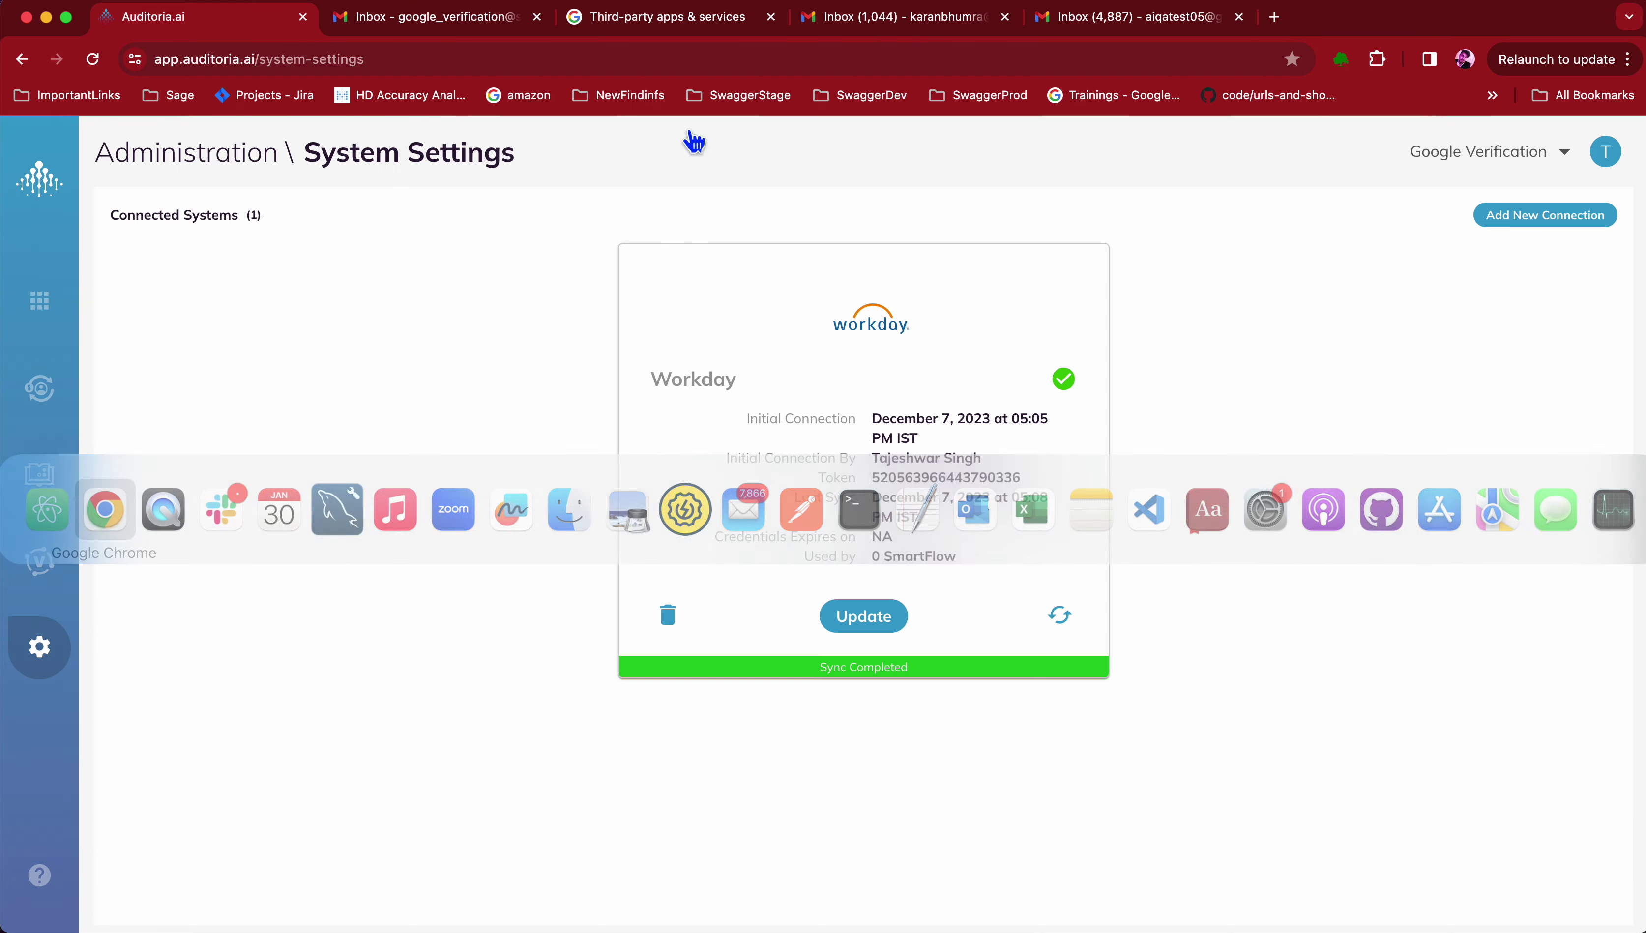
click(1568, 217)
click(925, 329)
click(753, 528)
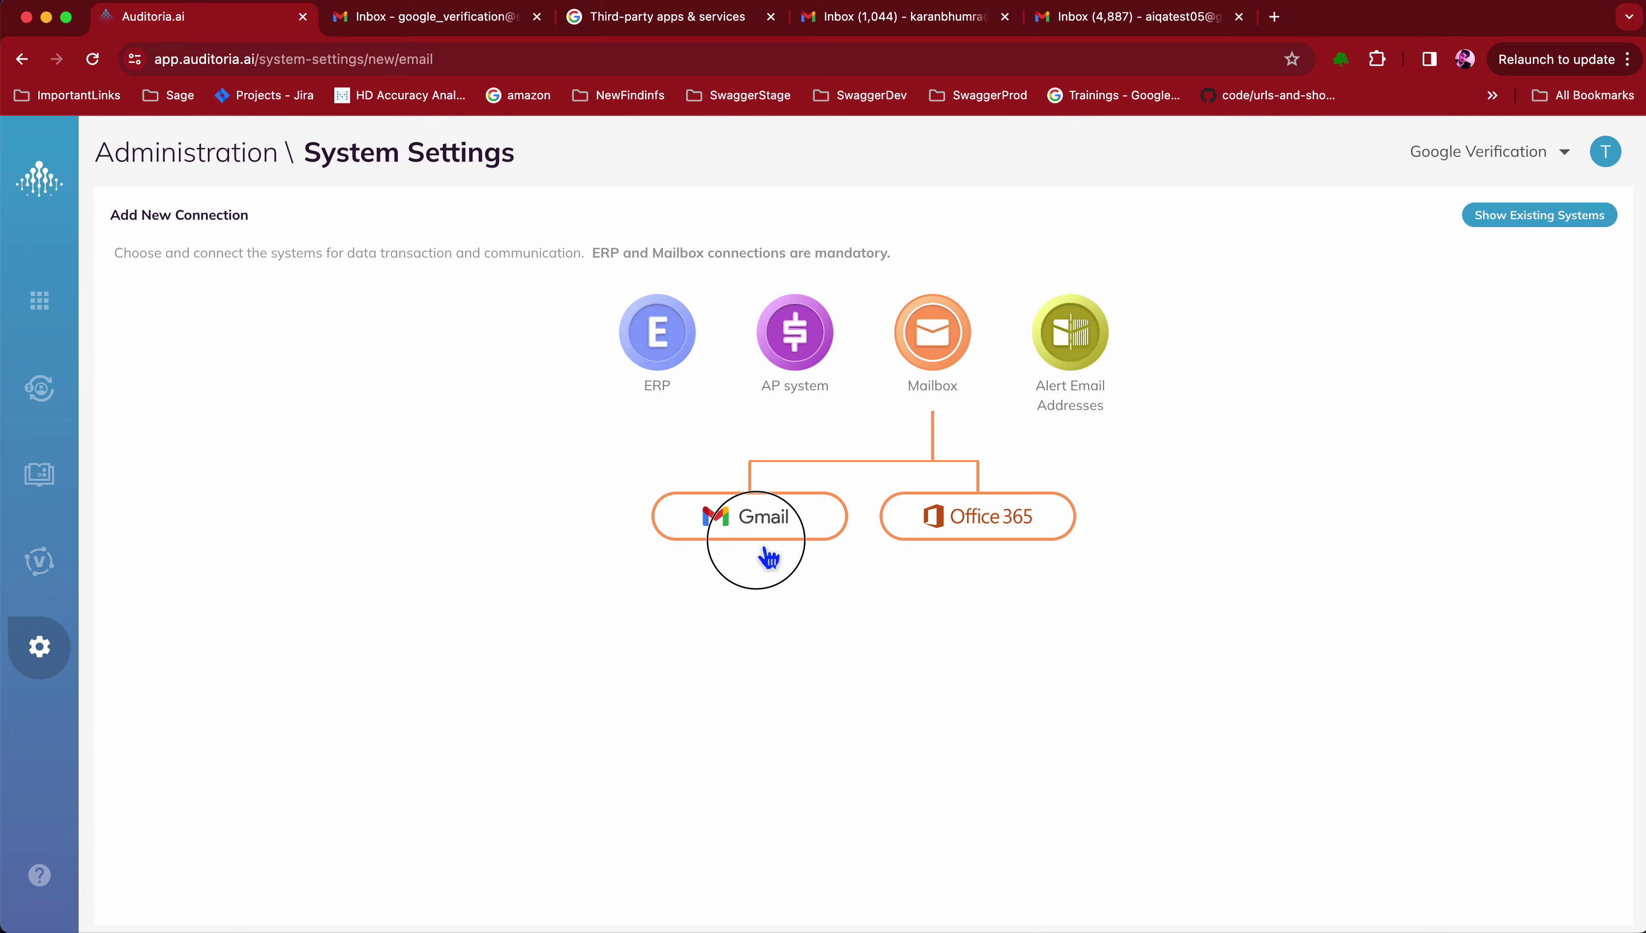
click(810, 687)
key(cmd+v)
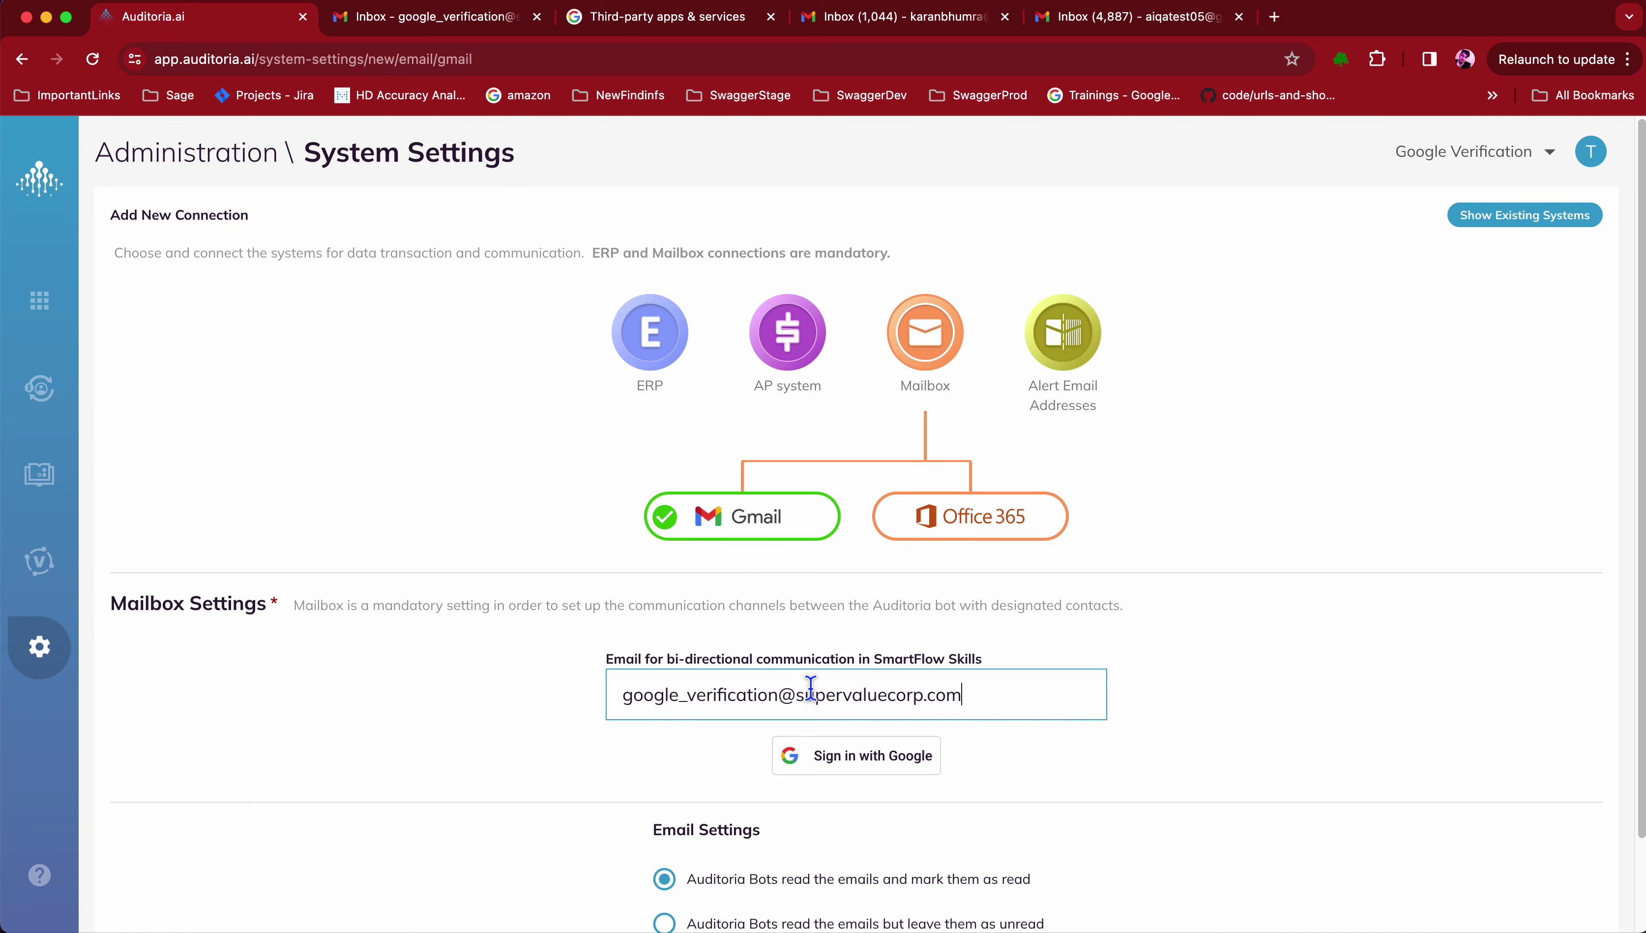
click(893, 772)
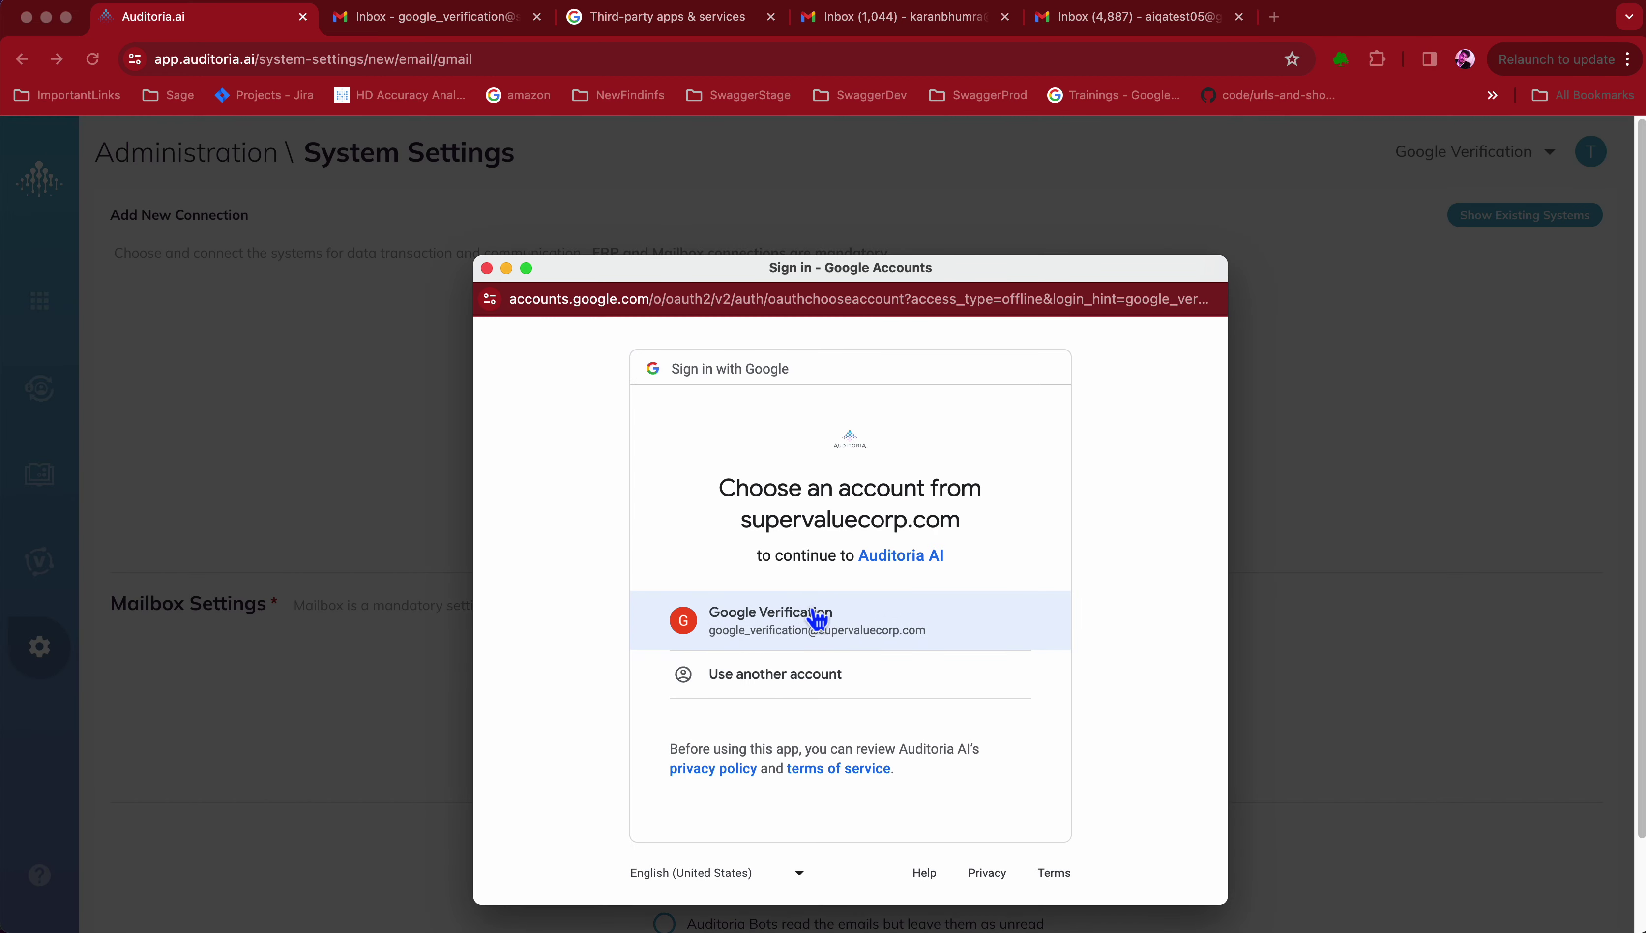
click(817, 618)
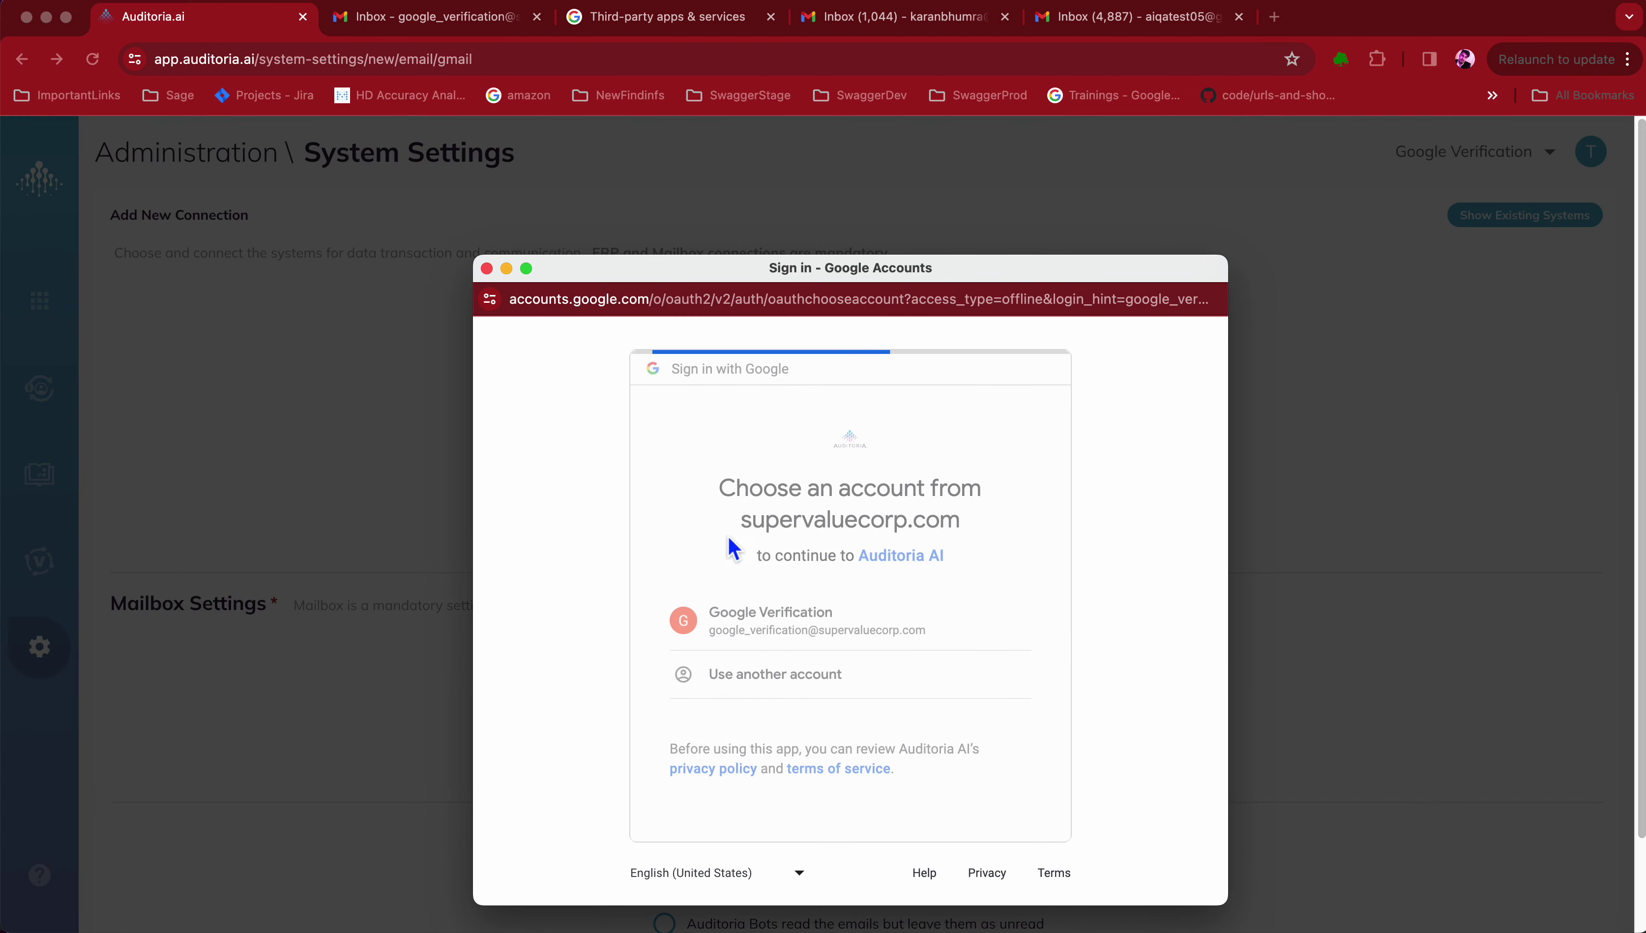
Step: Enlarge the Google sign-in window, highlight the client_id in the consent page's URL, and restore the window size
click(527, 270)
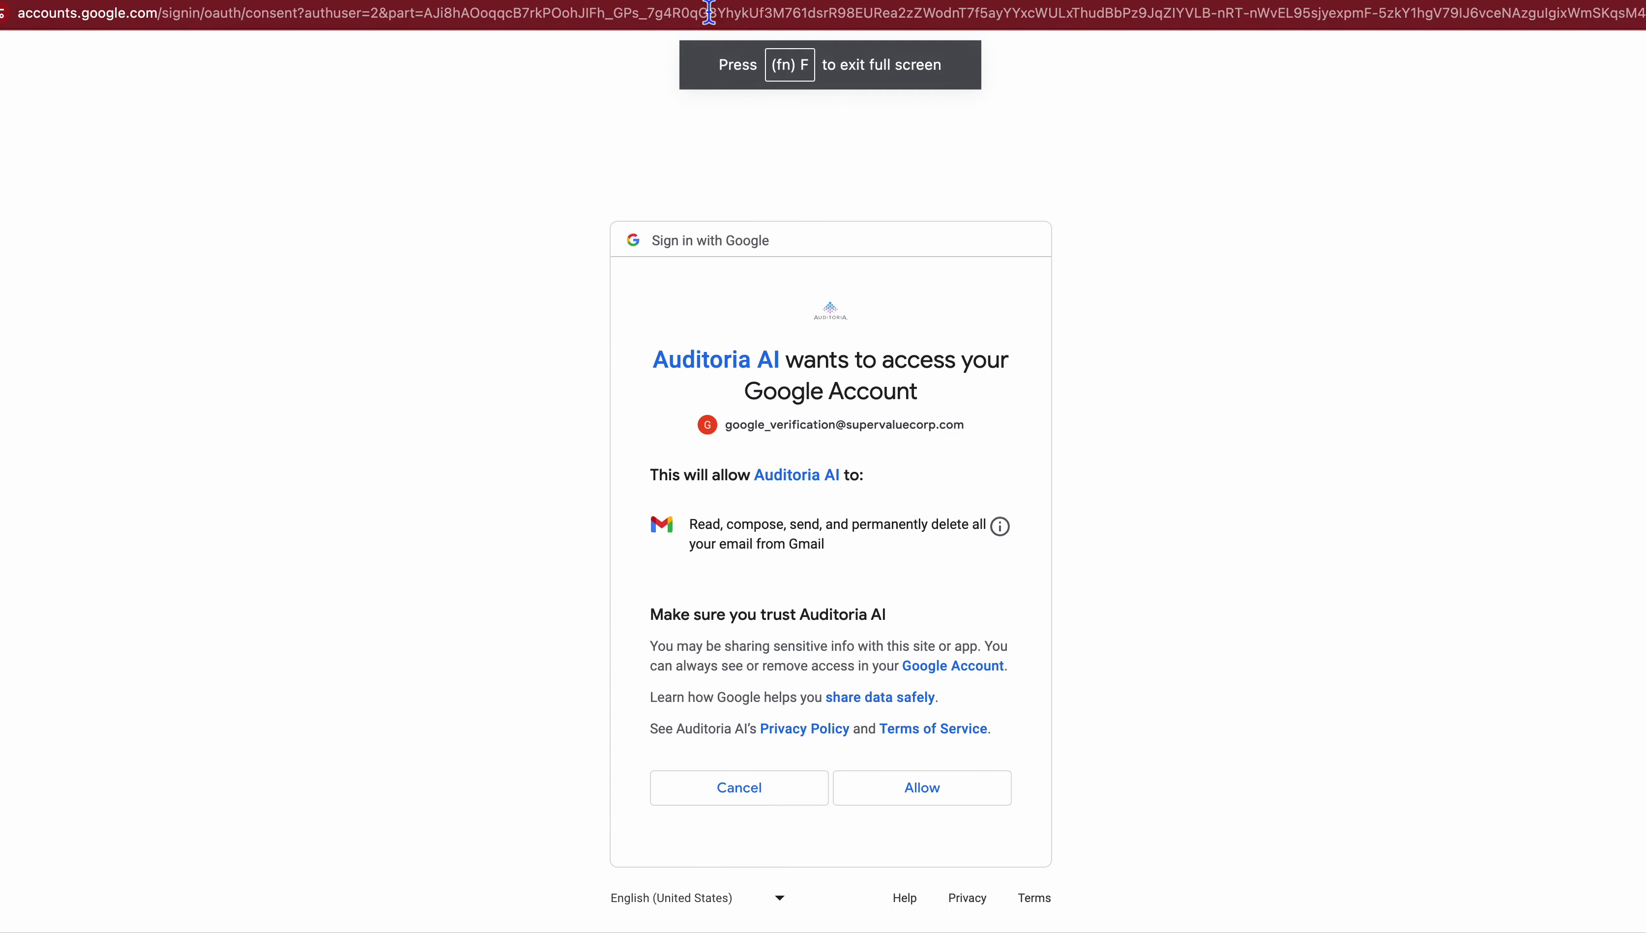
scroll(726, 14, right, 5)
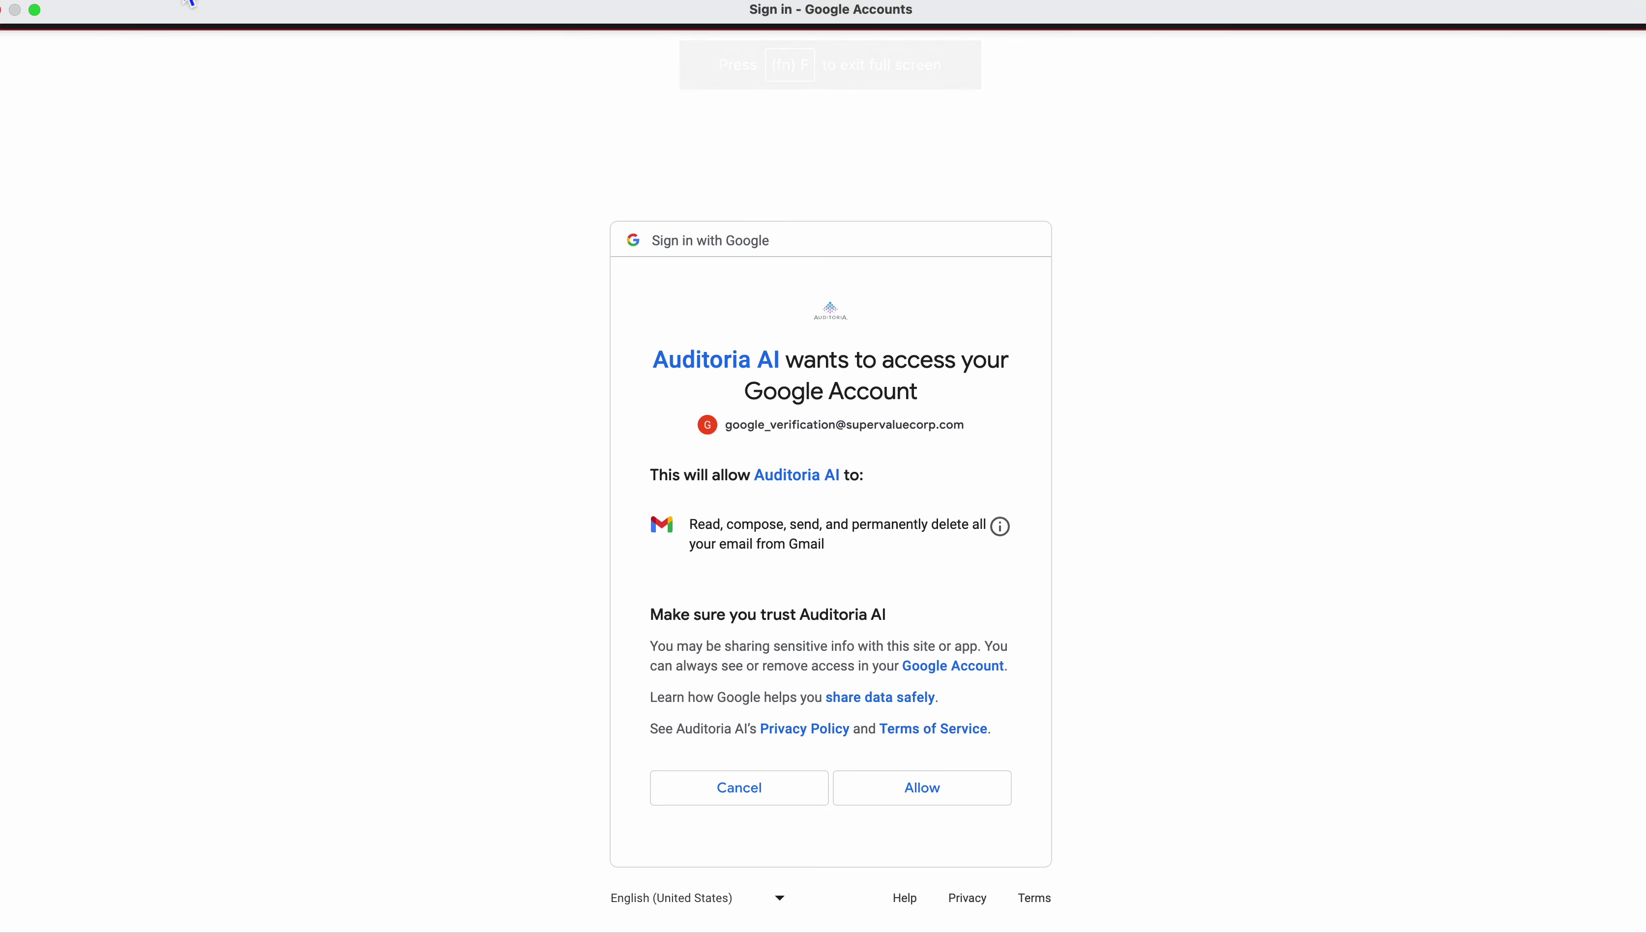
drag(48, 13, 661, 16)
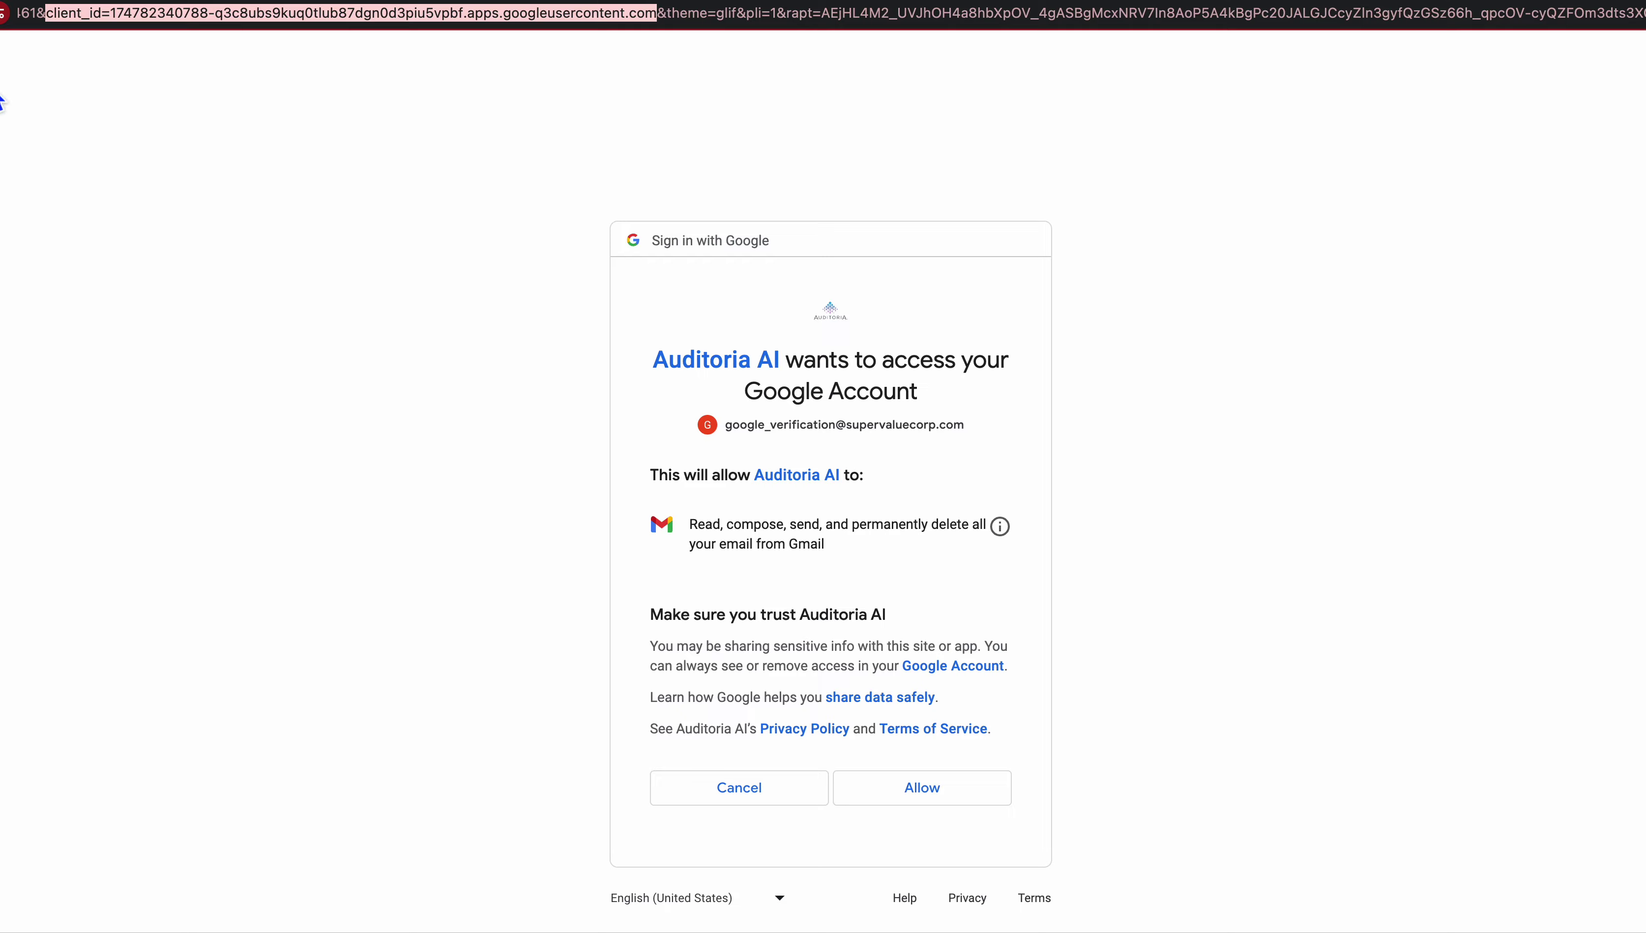
click(43, 9)
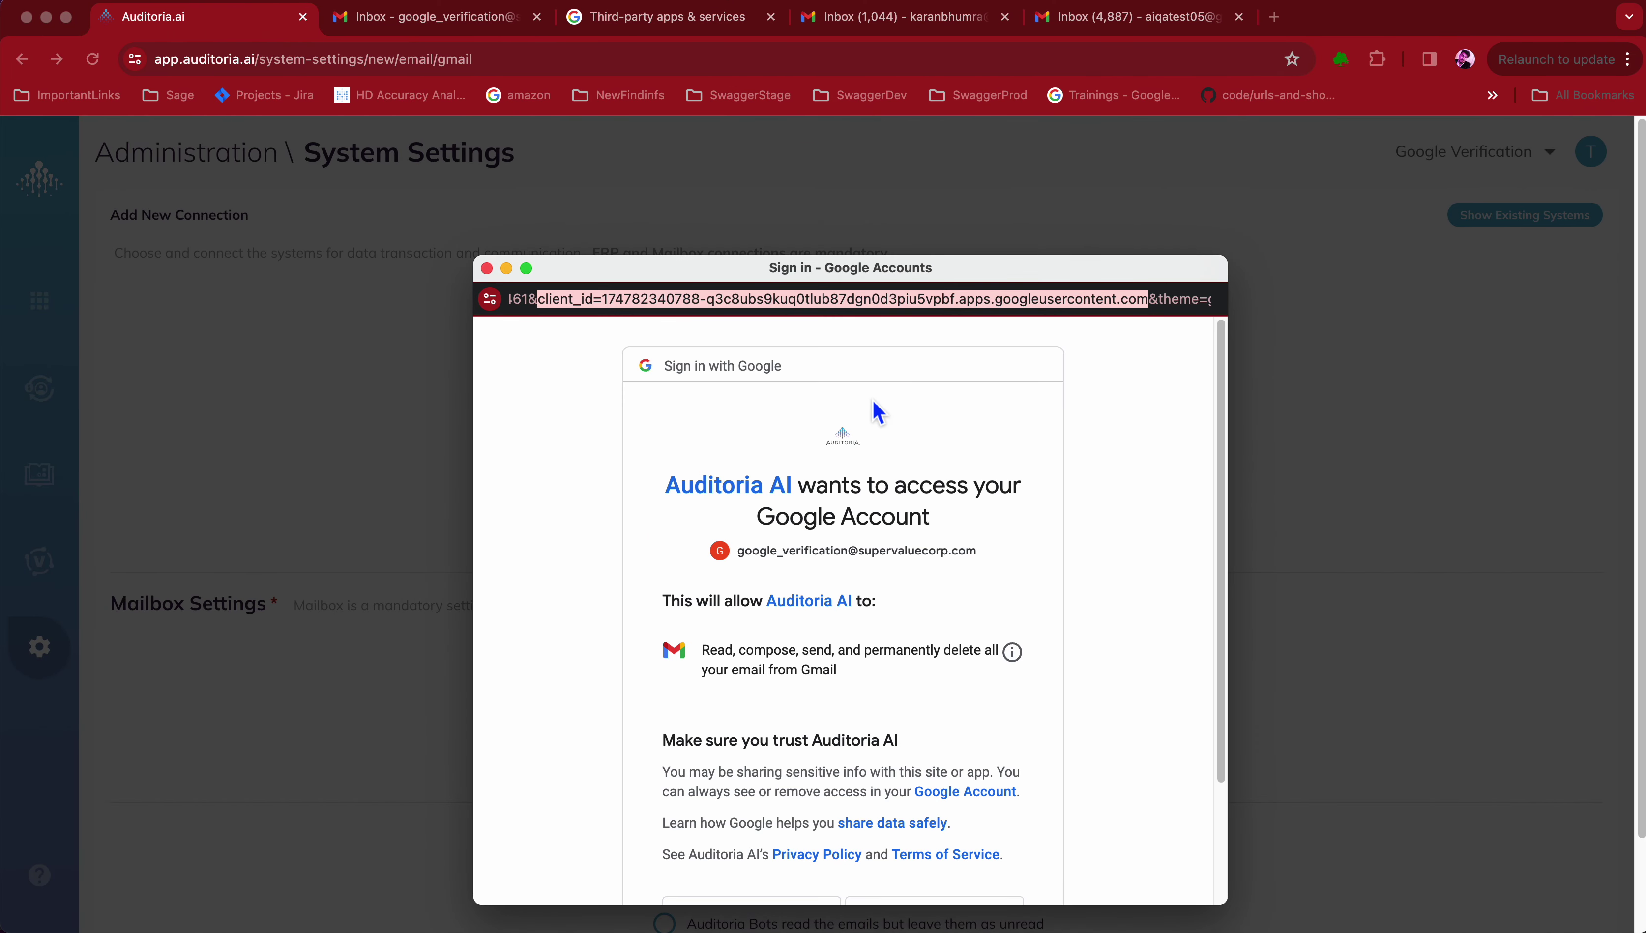
Step: Review the full list of Gmail permissions requested by Auditoria AI on the consent page and dismiss it
click(1023, 658)
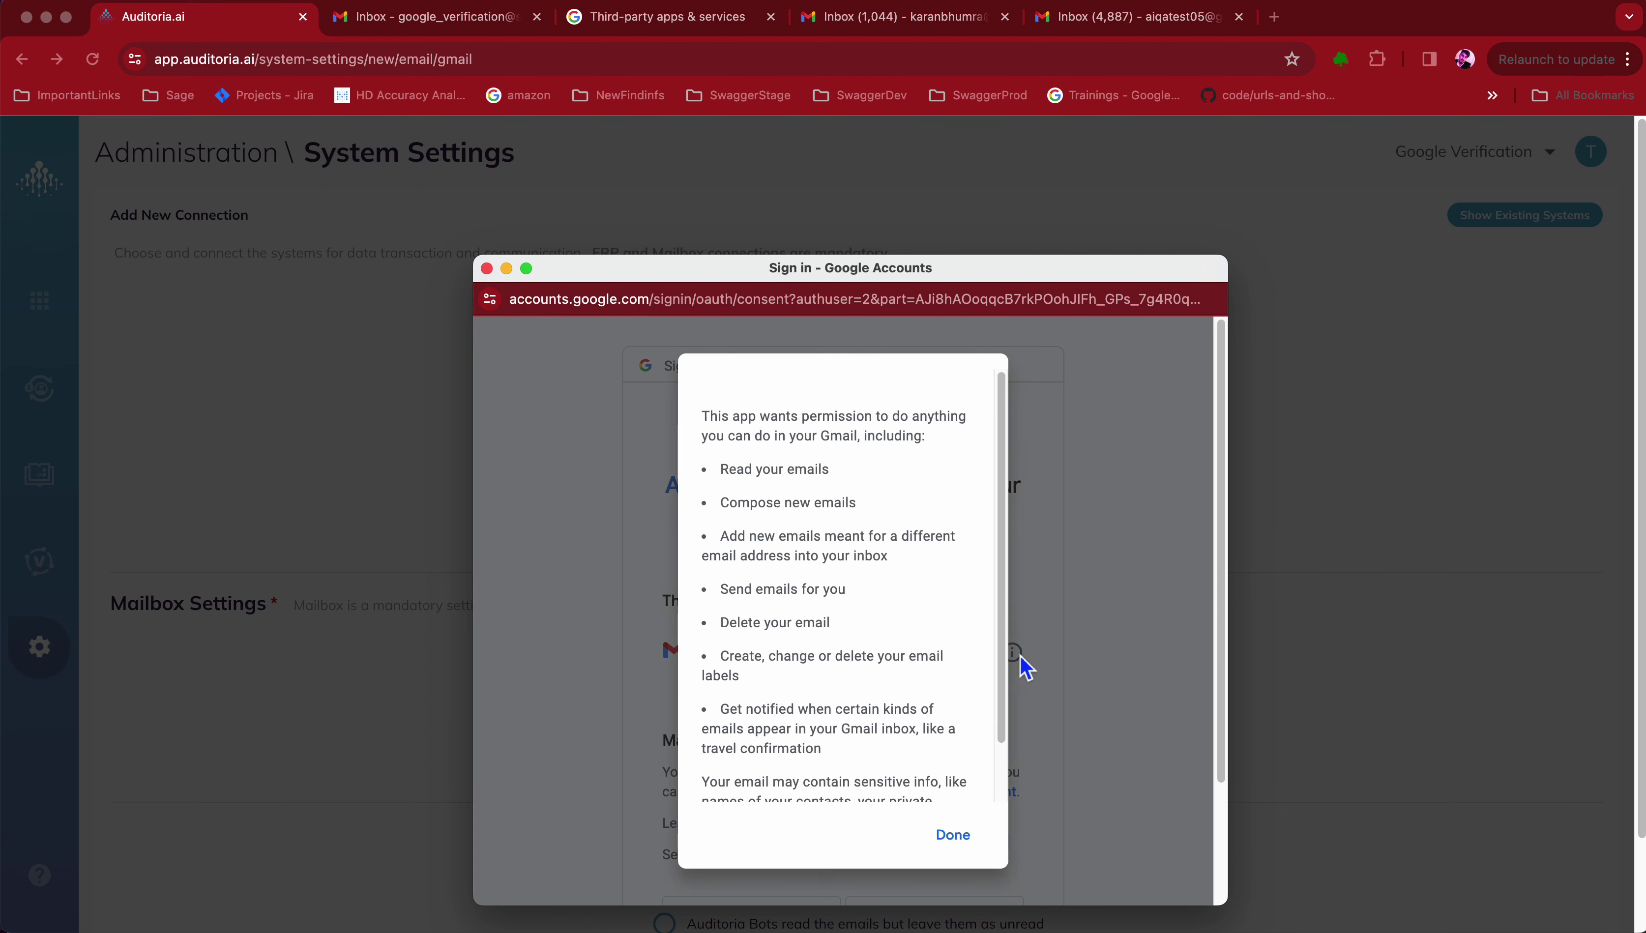
scroll(902, 624, down, 2)
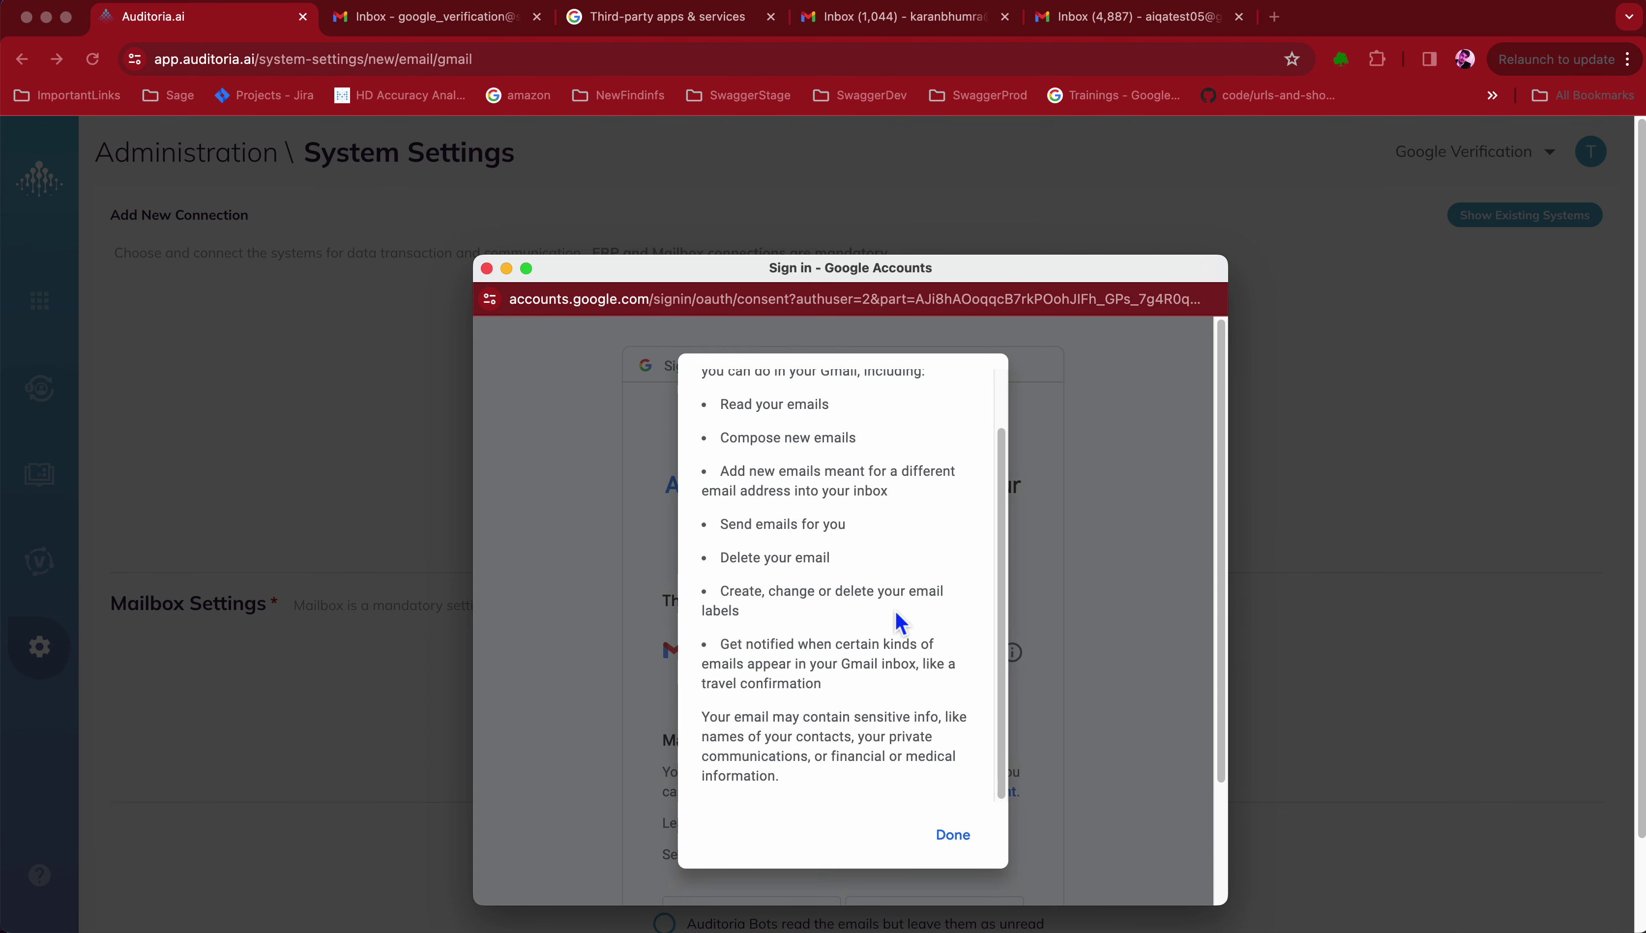
scroll(901, 624, up, 2)
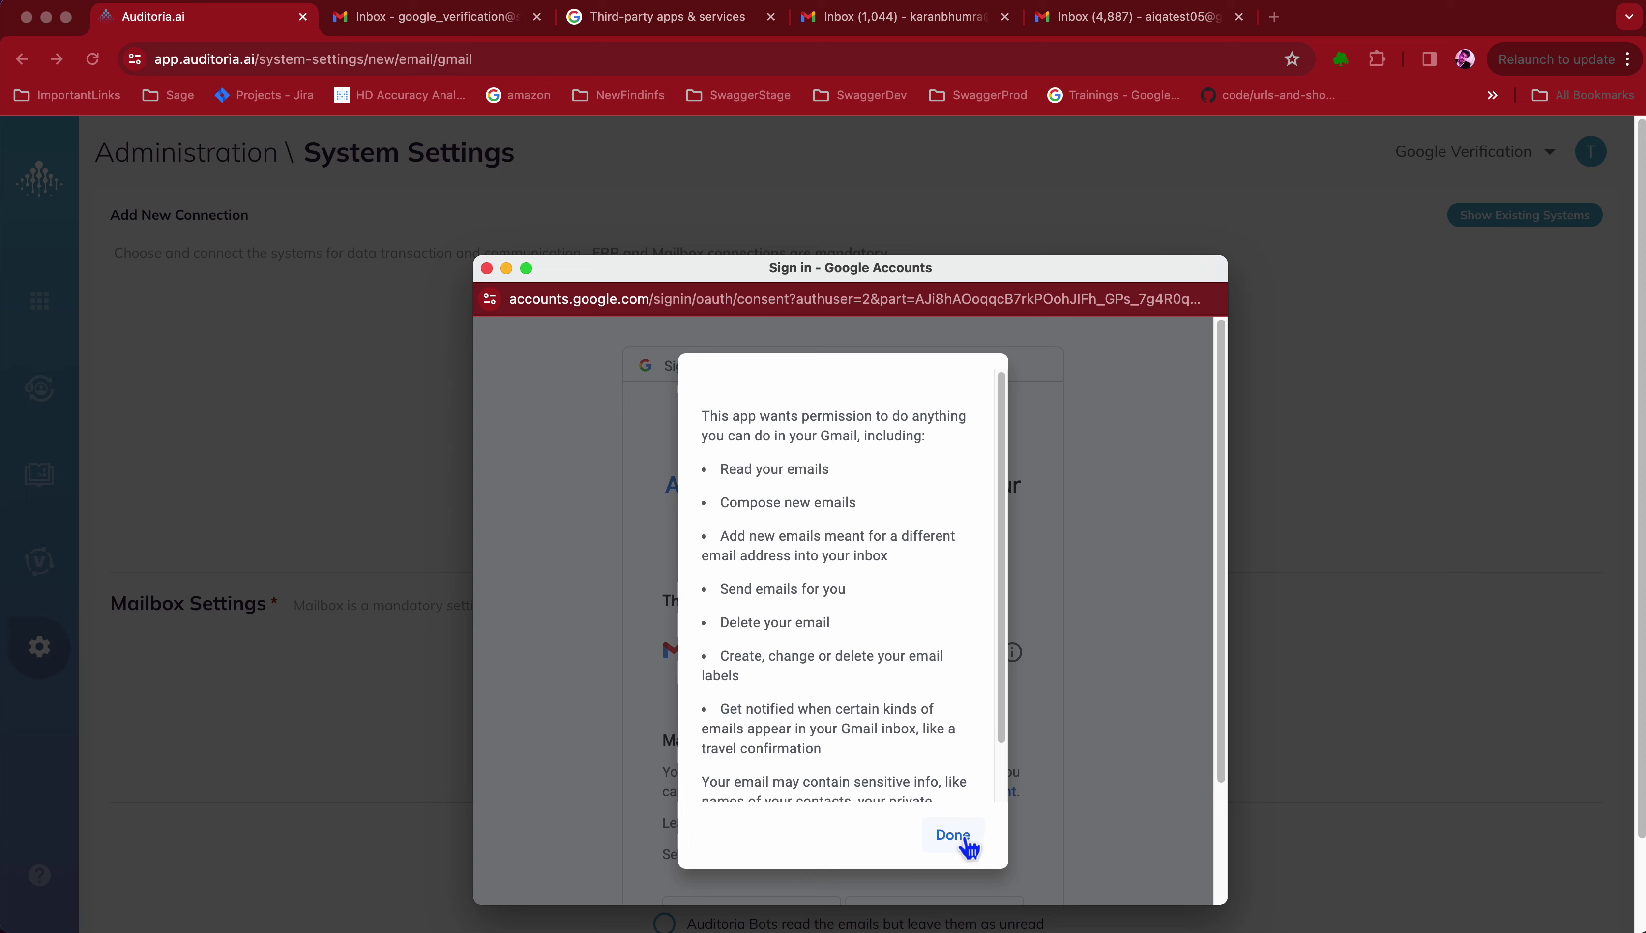
click(954, 836)
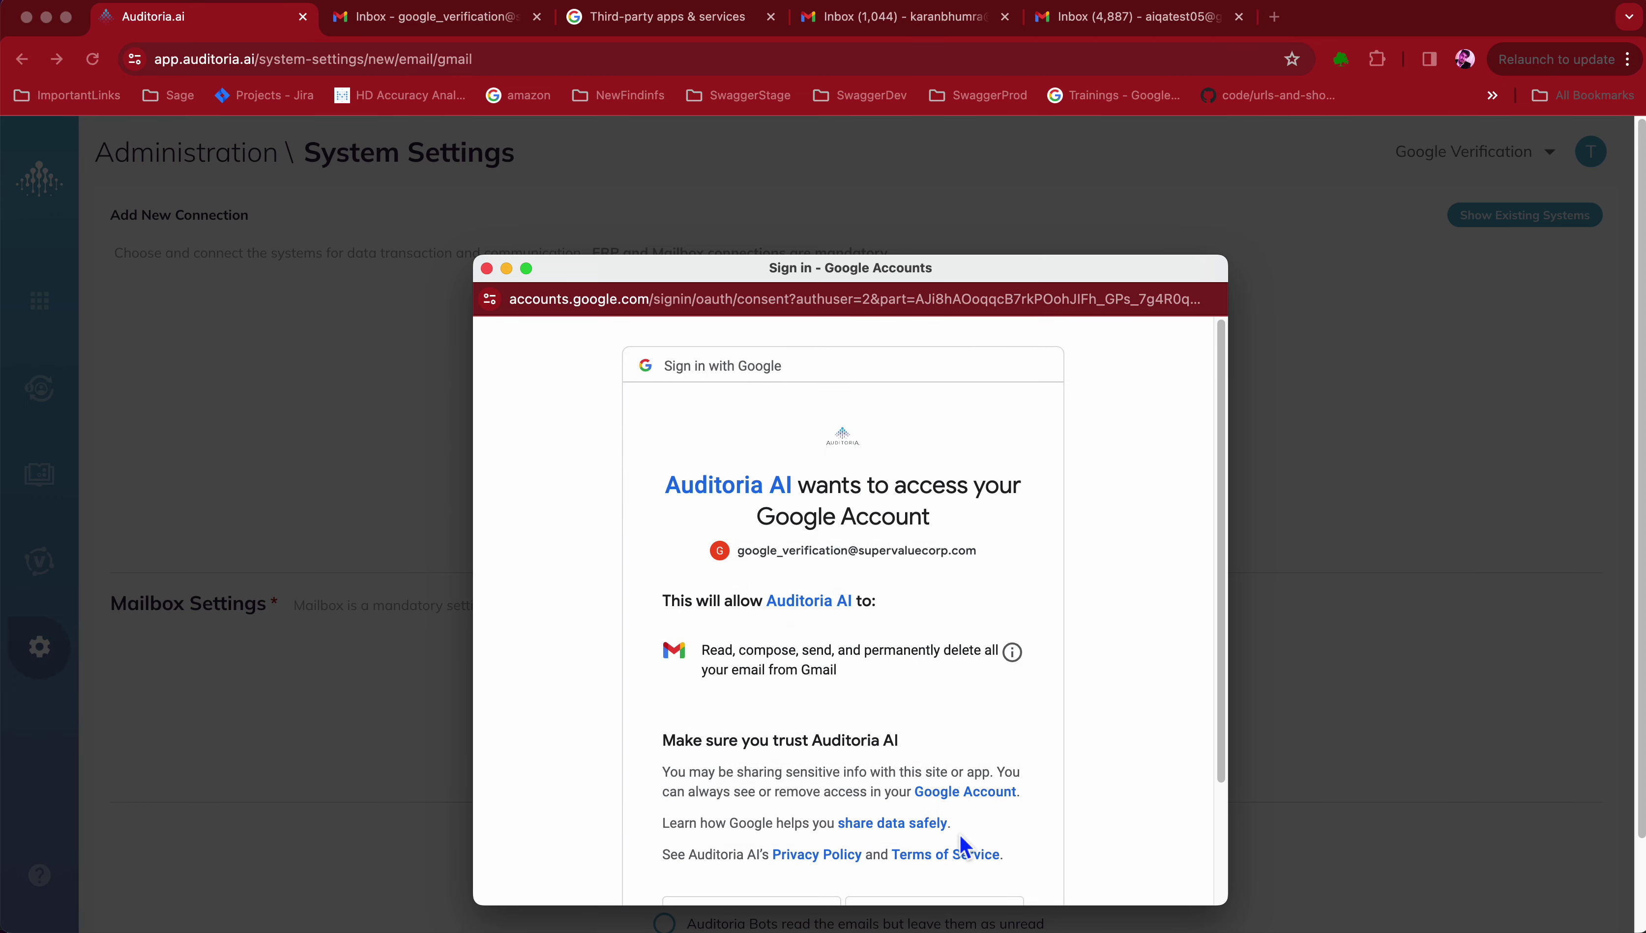
Step: Allow Auditoria AI to access the Google account and complete the Gmail mailbox connection, with emails marked as read
scroll(937, 732, down, 3)
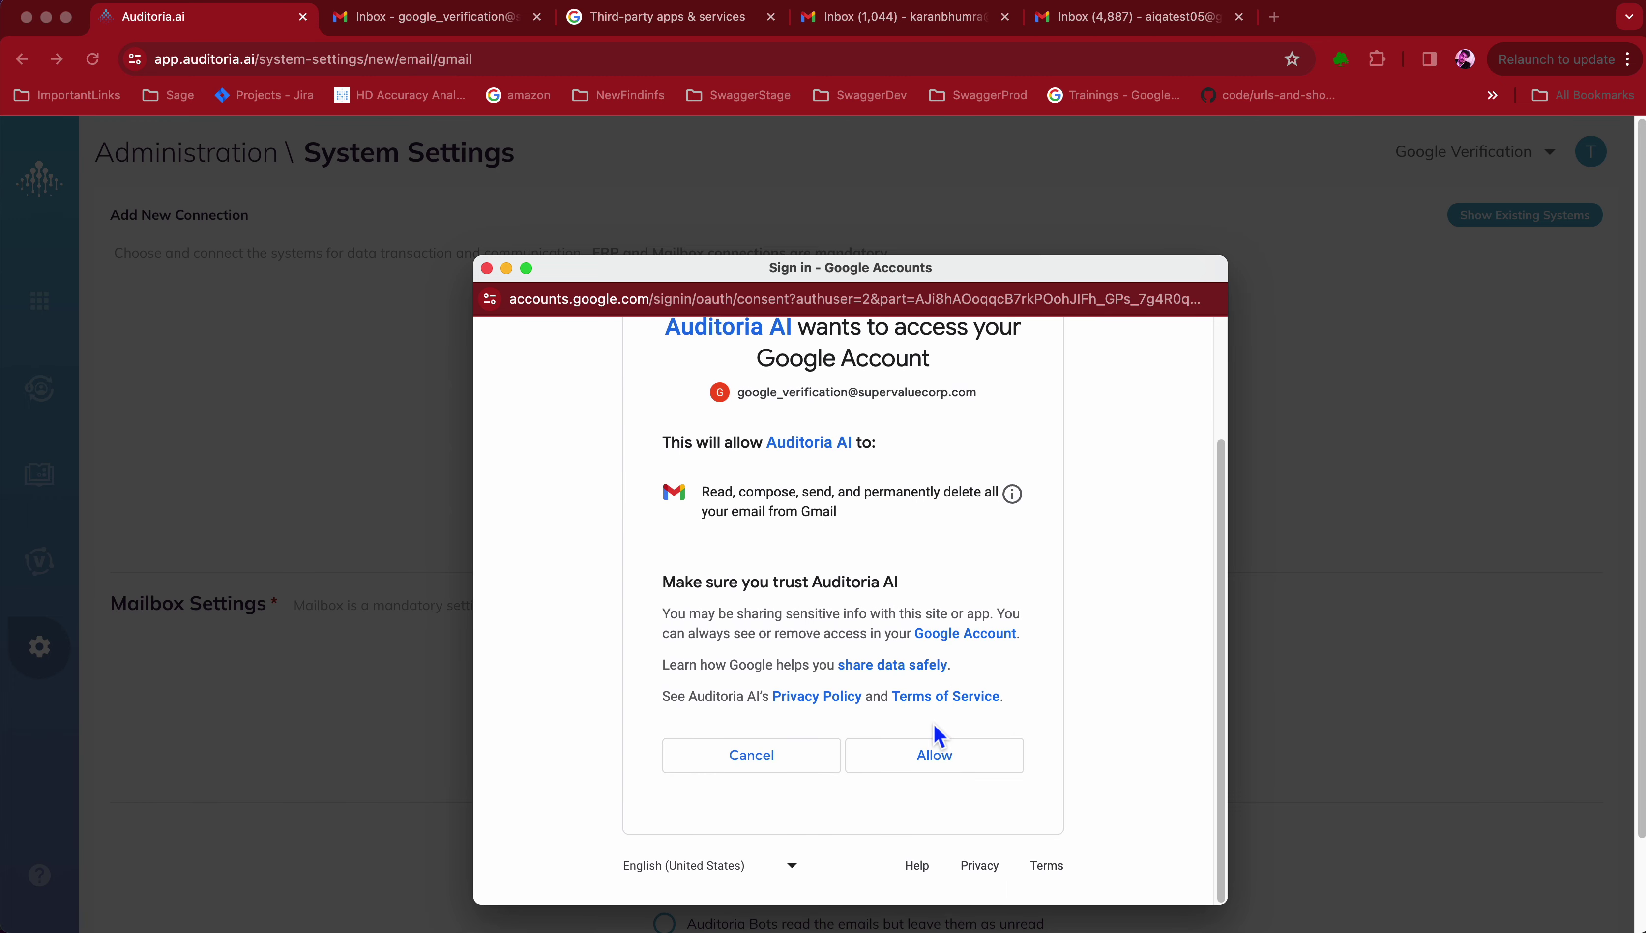
click(946, 778)
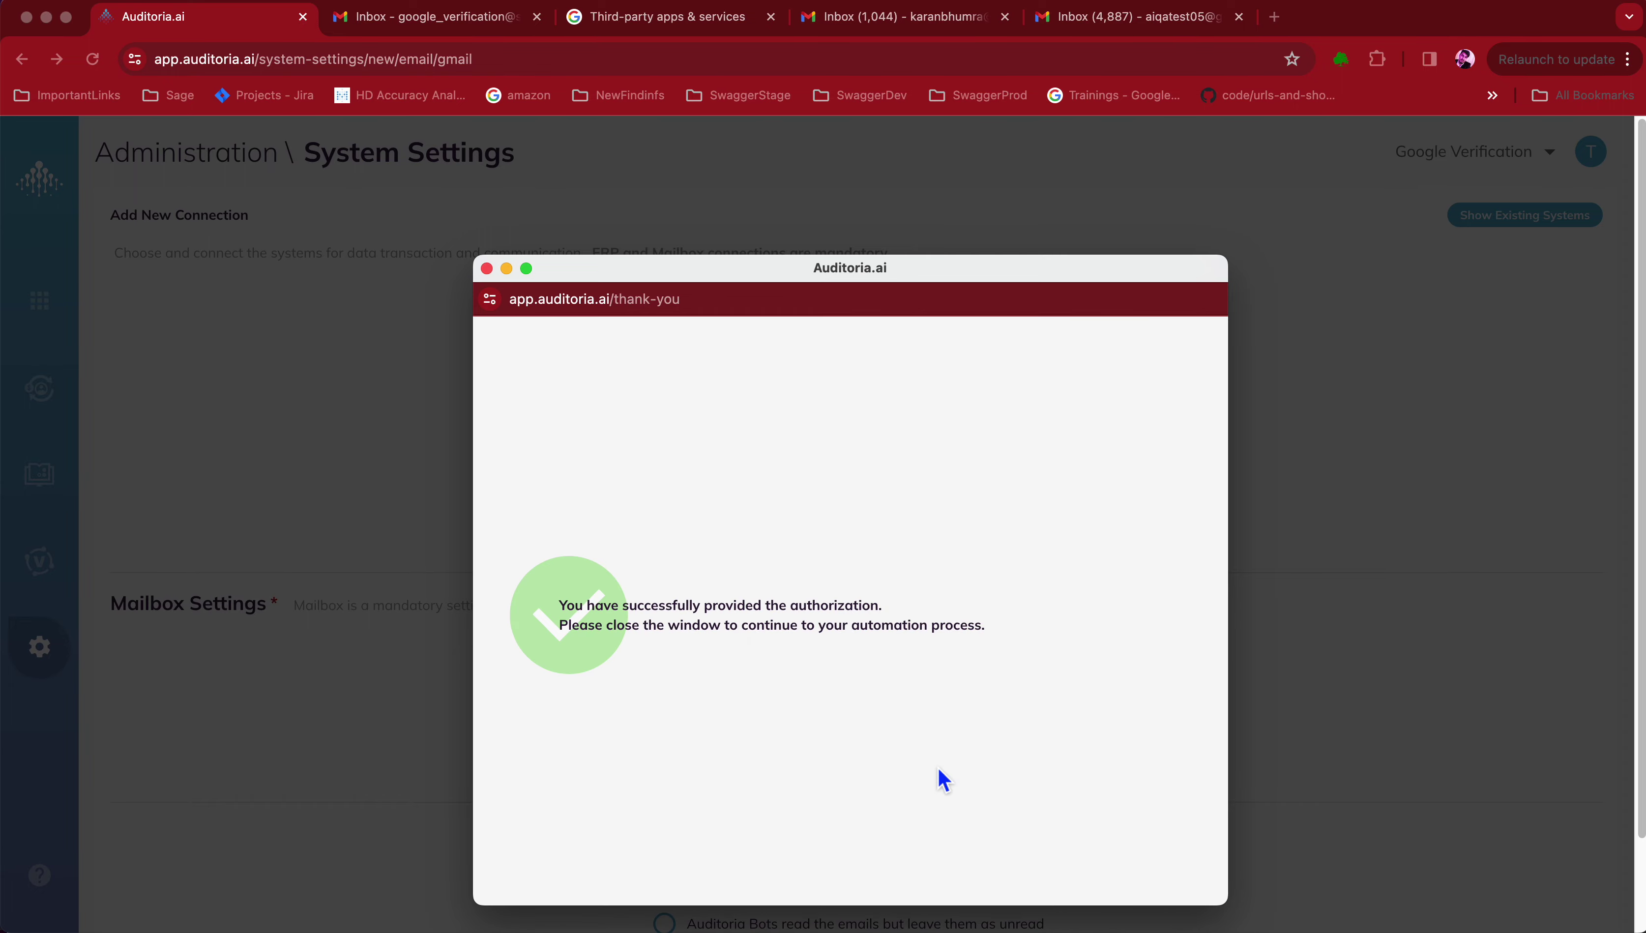
click(488, 268)
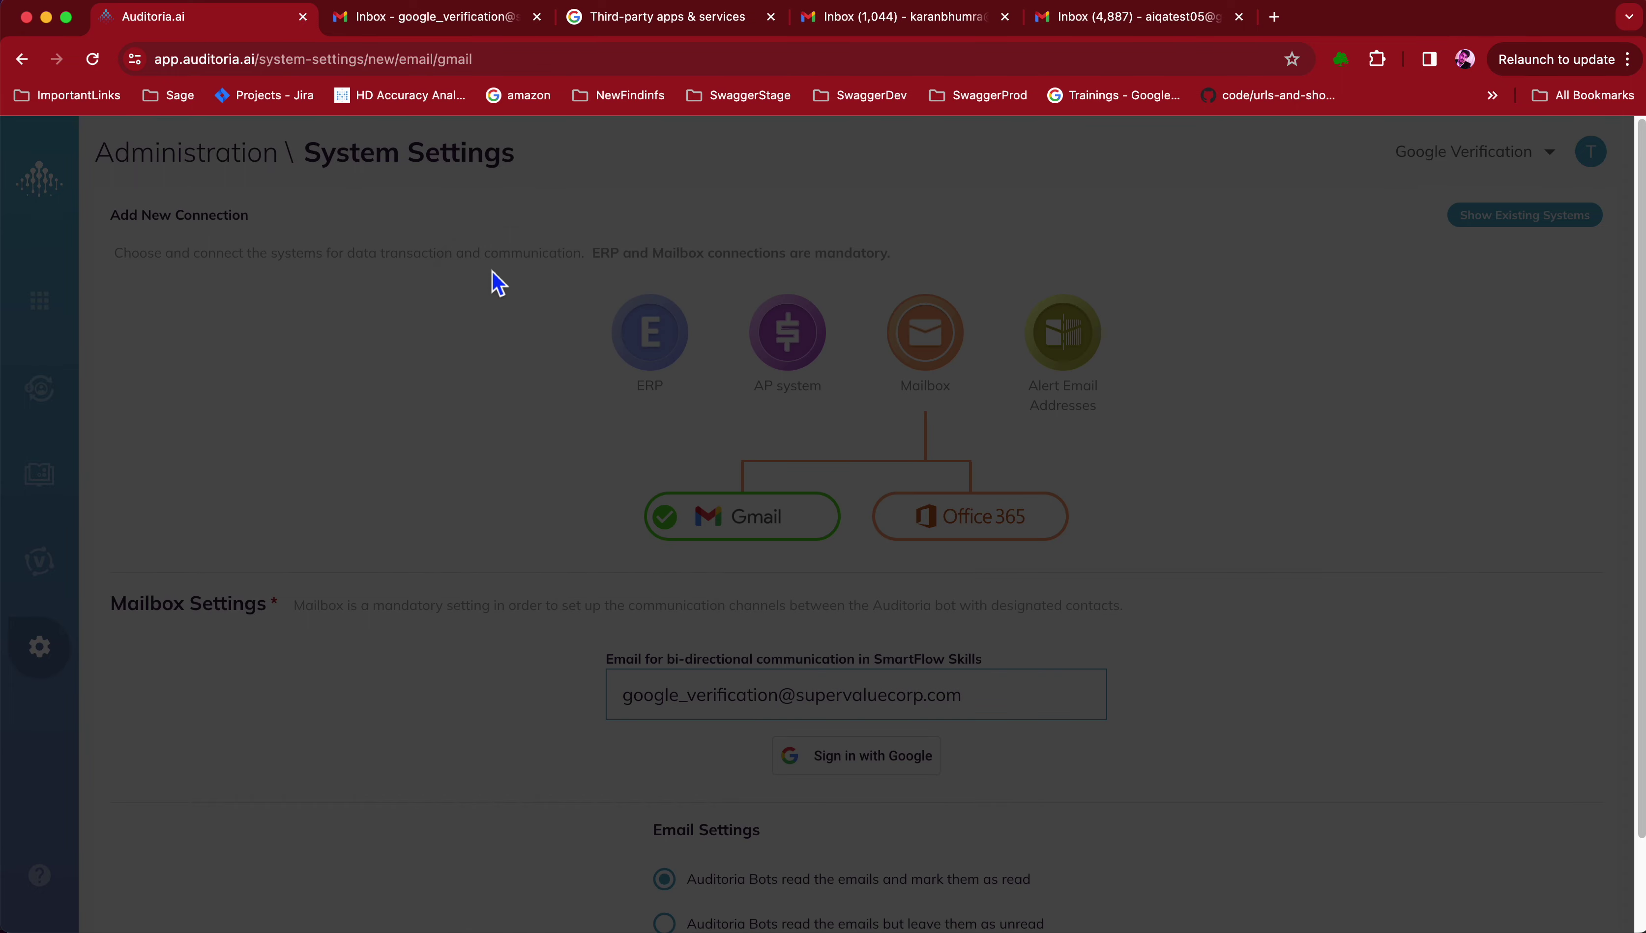
scroll(963, 750, down, 2)
click(908, 880)
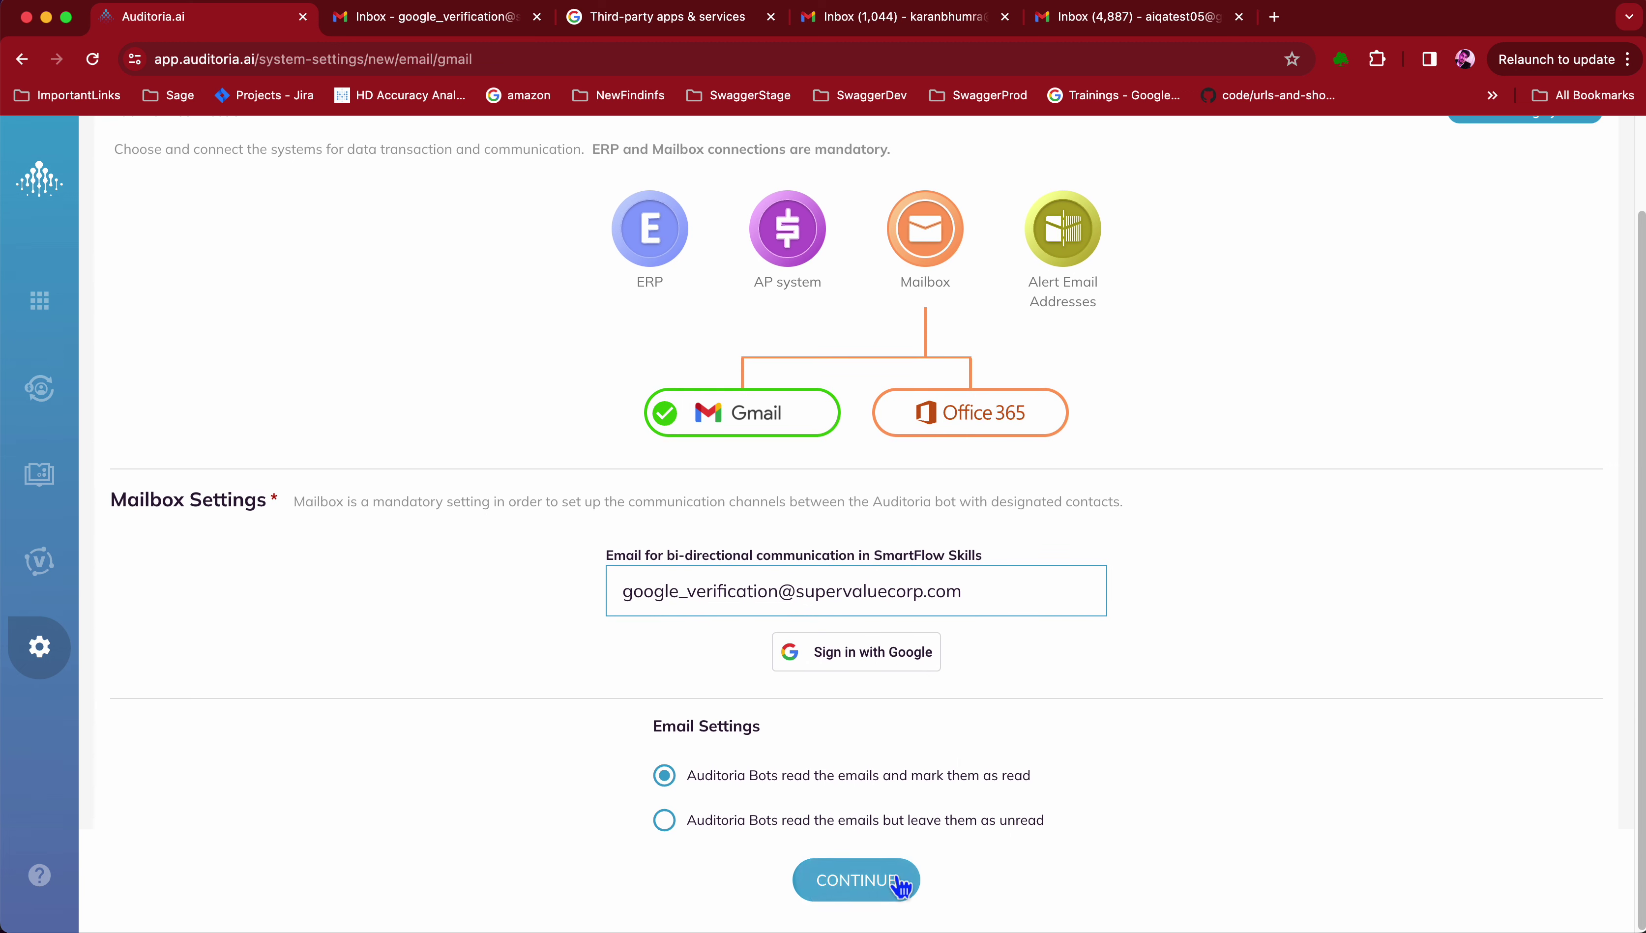
Step: Close the Inbox (1,044) tab and compare the connected Gmail address with the account signed in on Google's Third-party apps & services page
click(1005, 17)
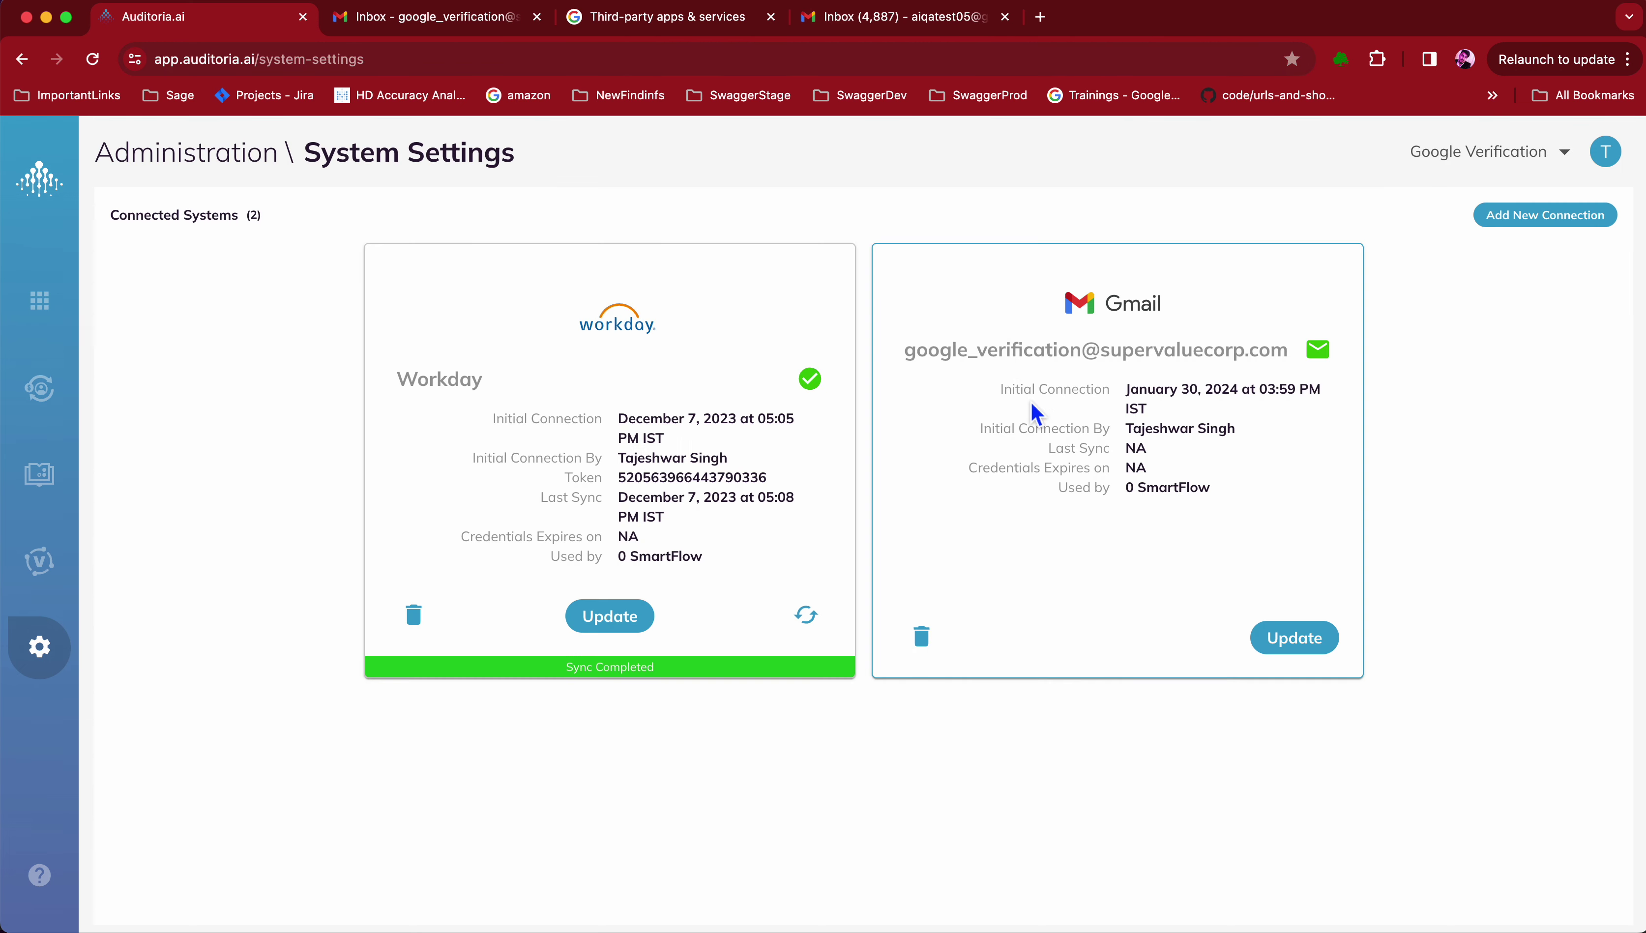
drag(905, 356, 1305, 356)
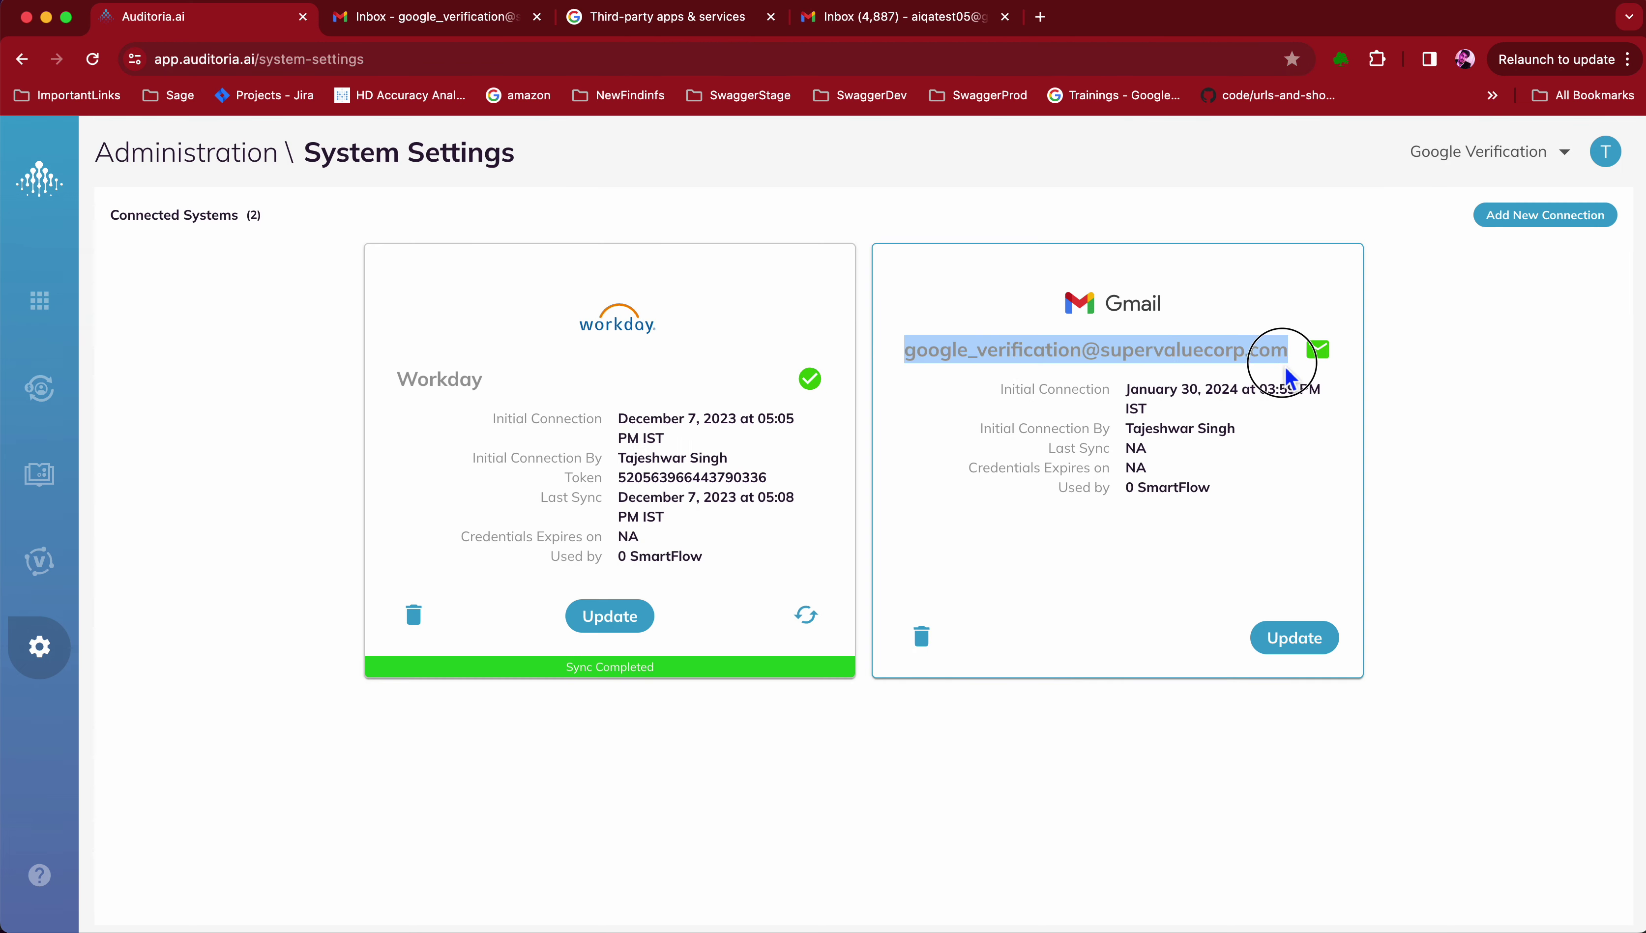
click(662, 26)
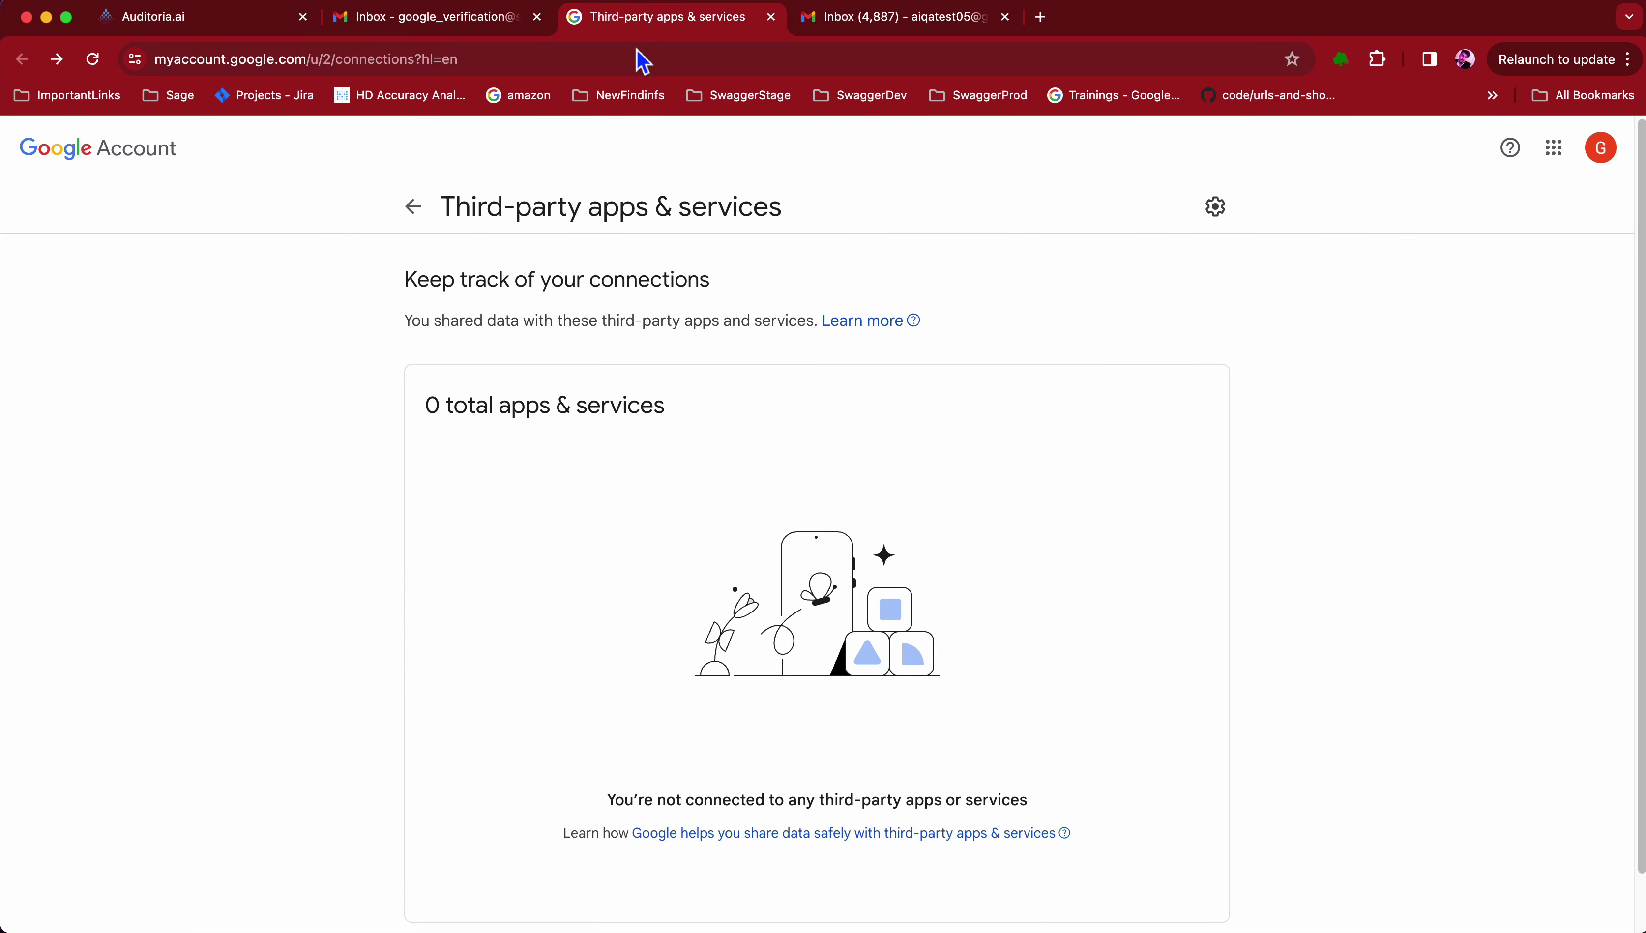
click(624, 62)
click(1601, 148)
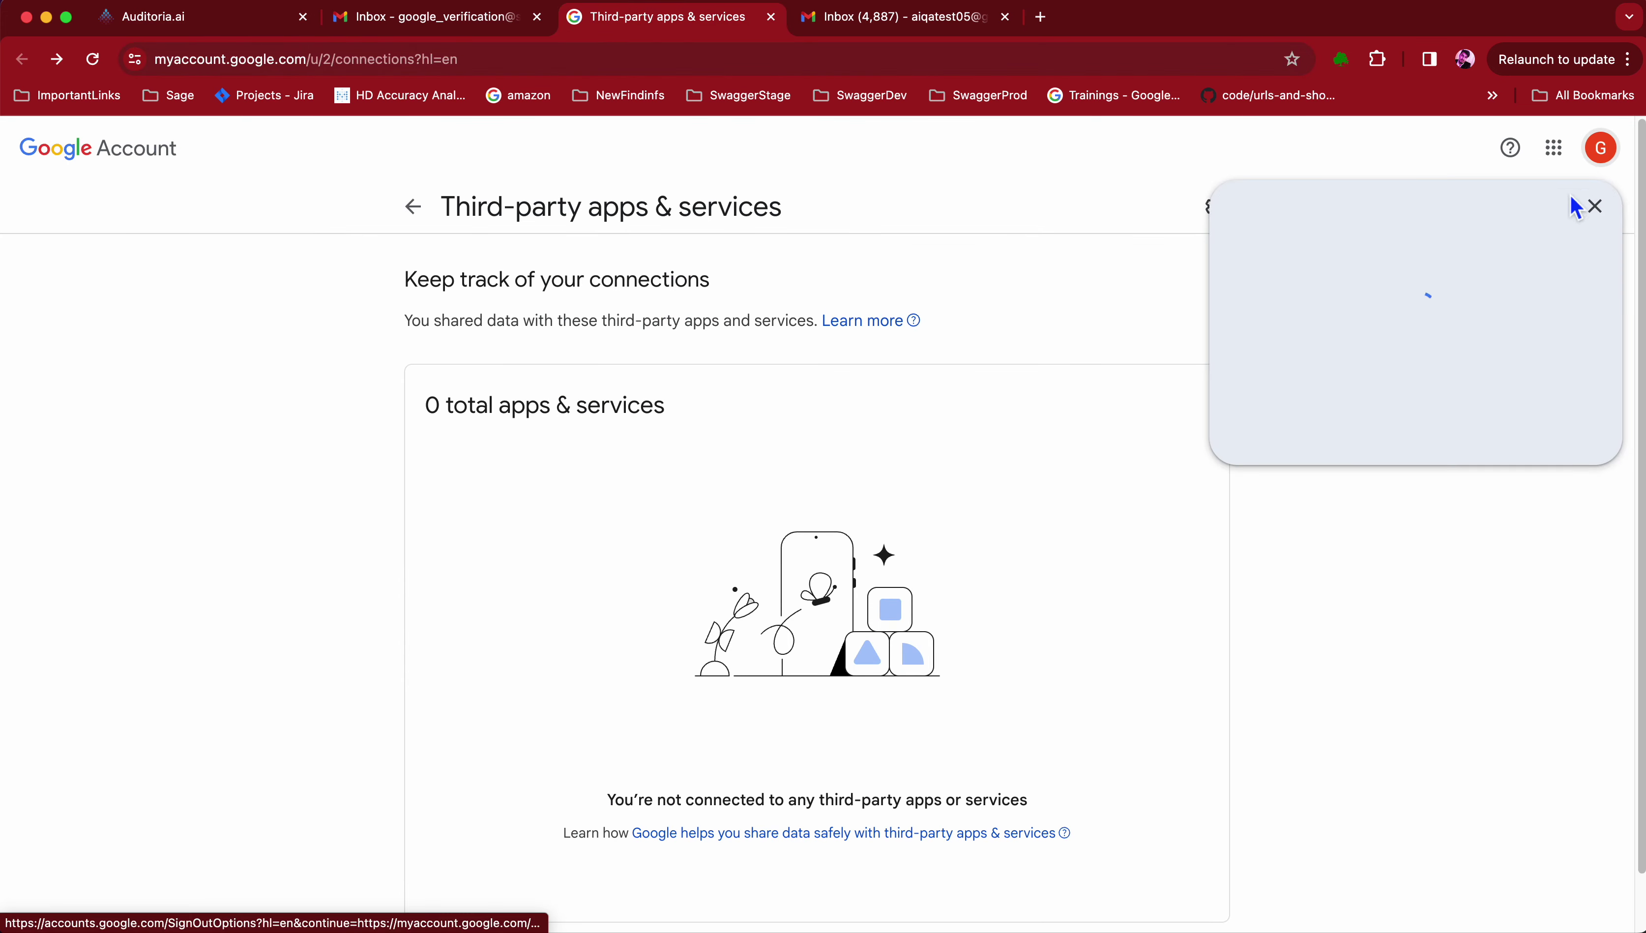
drag(1281, 208, 1499, 219)
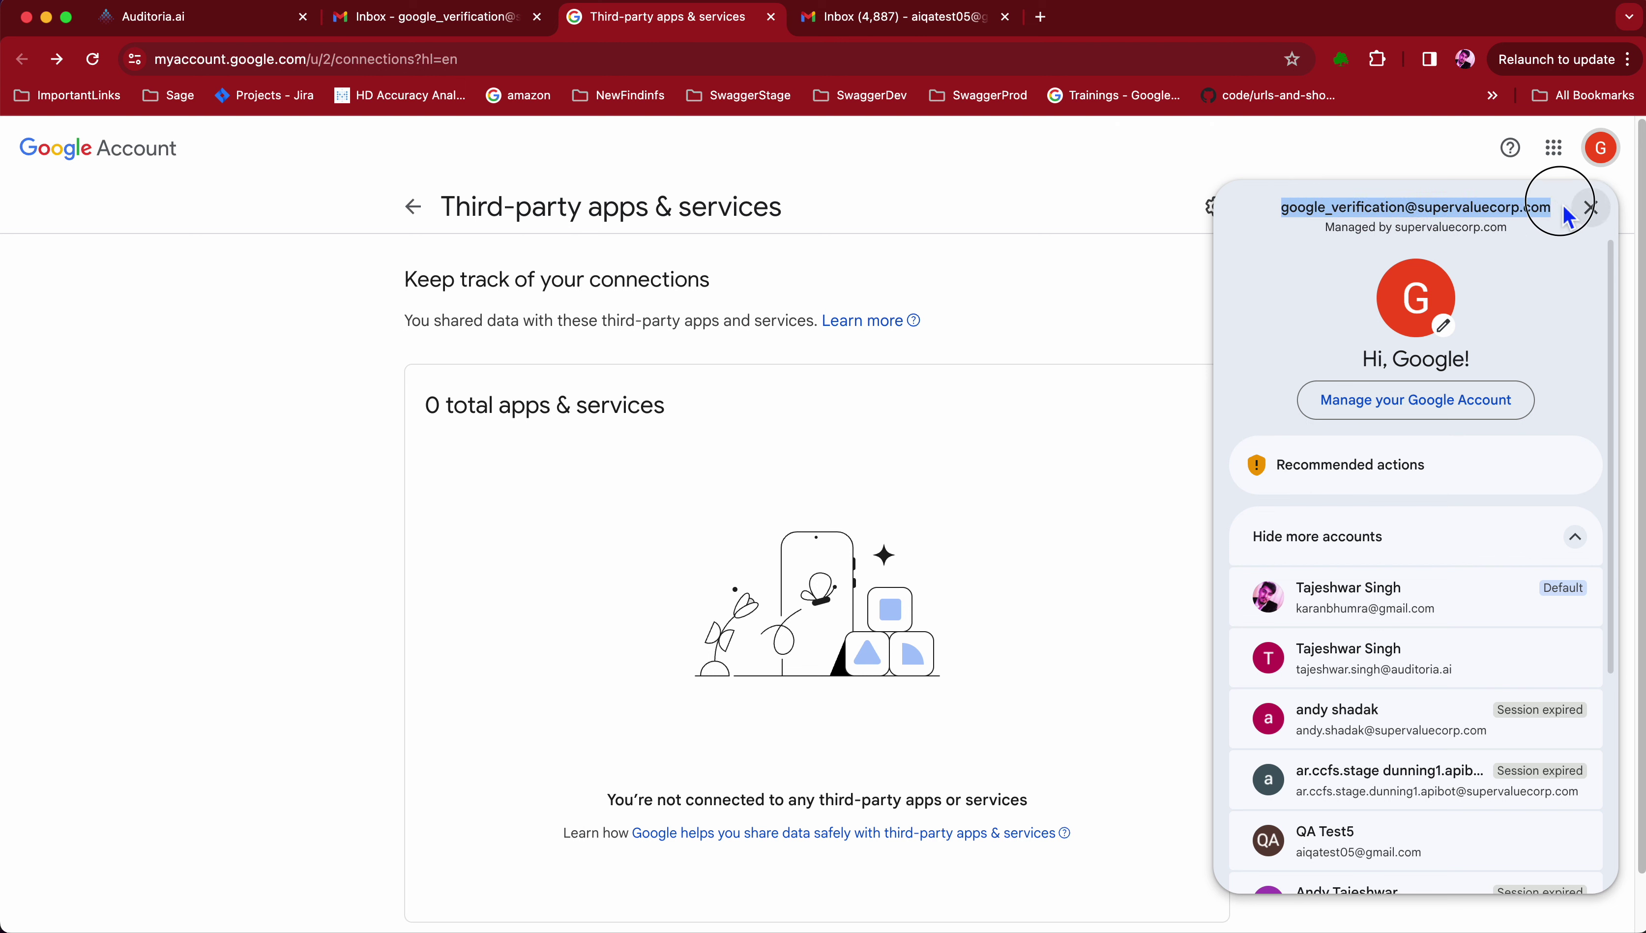
click(1591, 207)
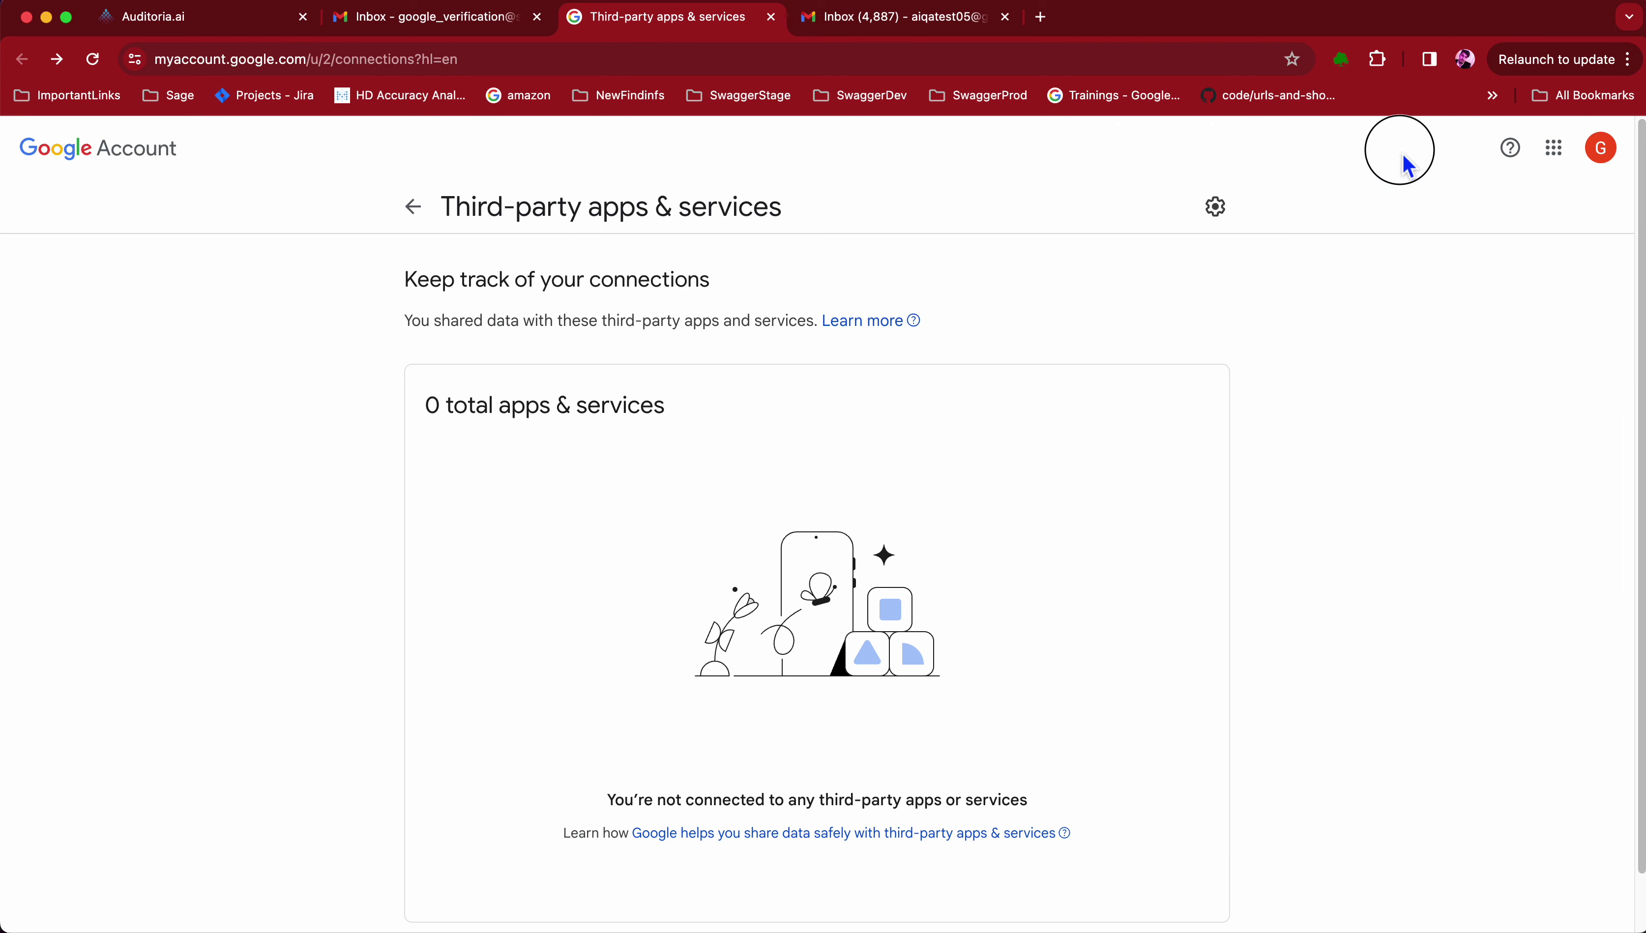
Step: Refresh the third-party connections, open Auditoria AI's access details, and expand and highlight its Gmail permissions
click(95, 62)
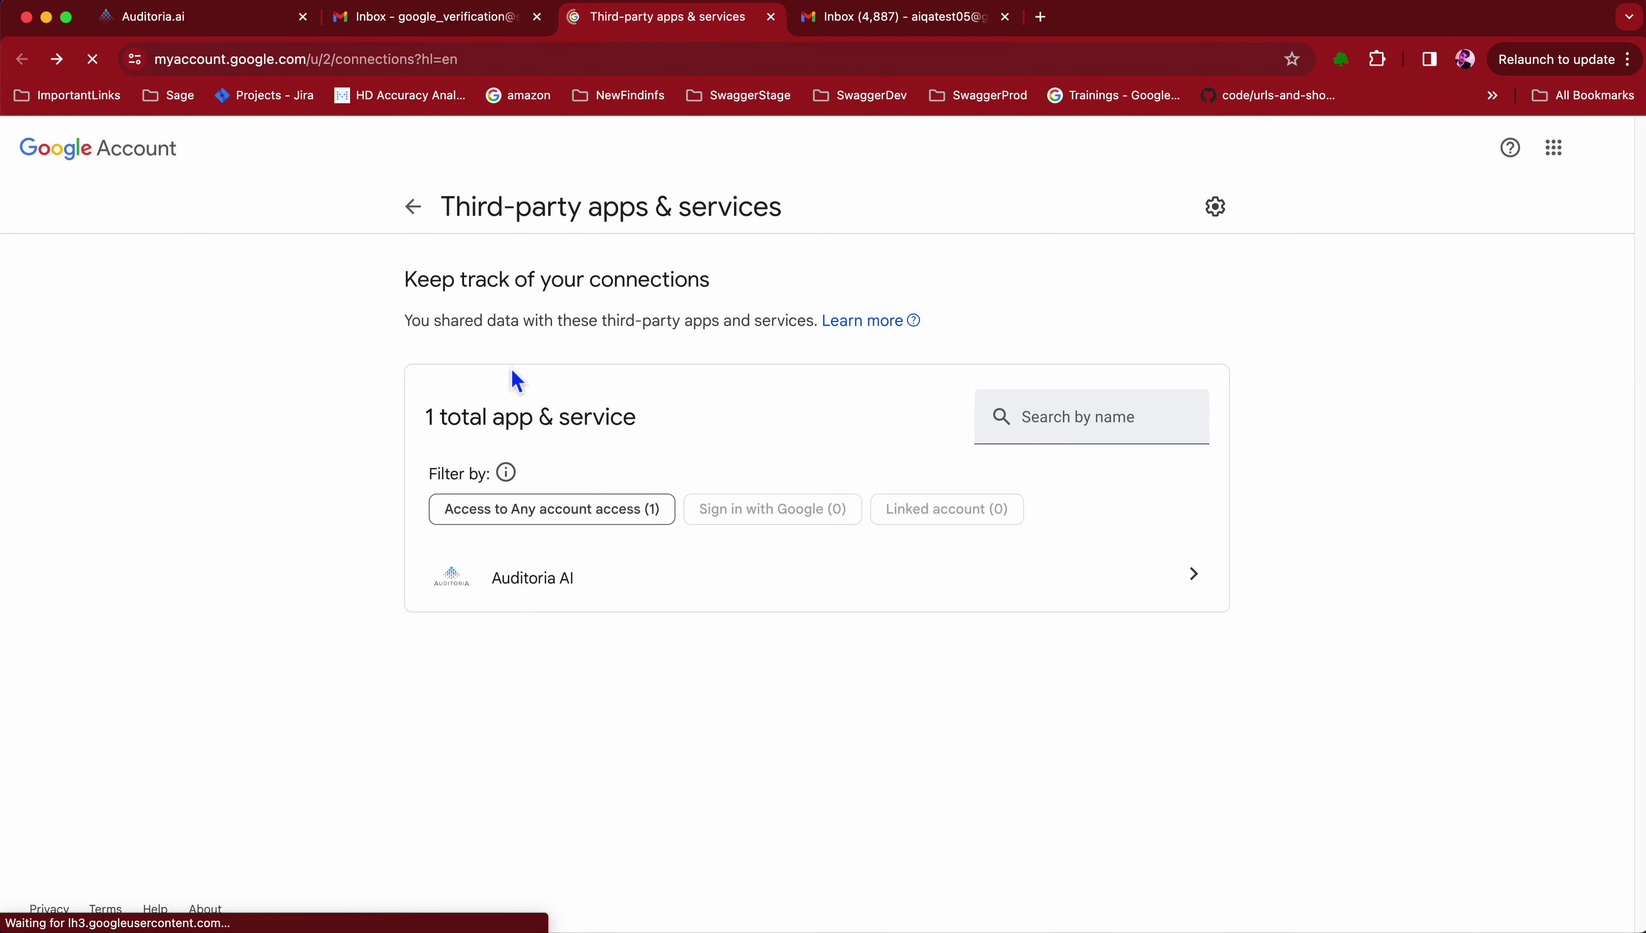
click(755, 588)
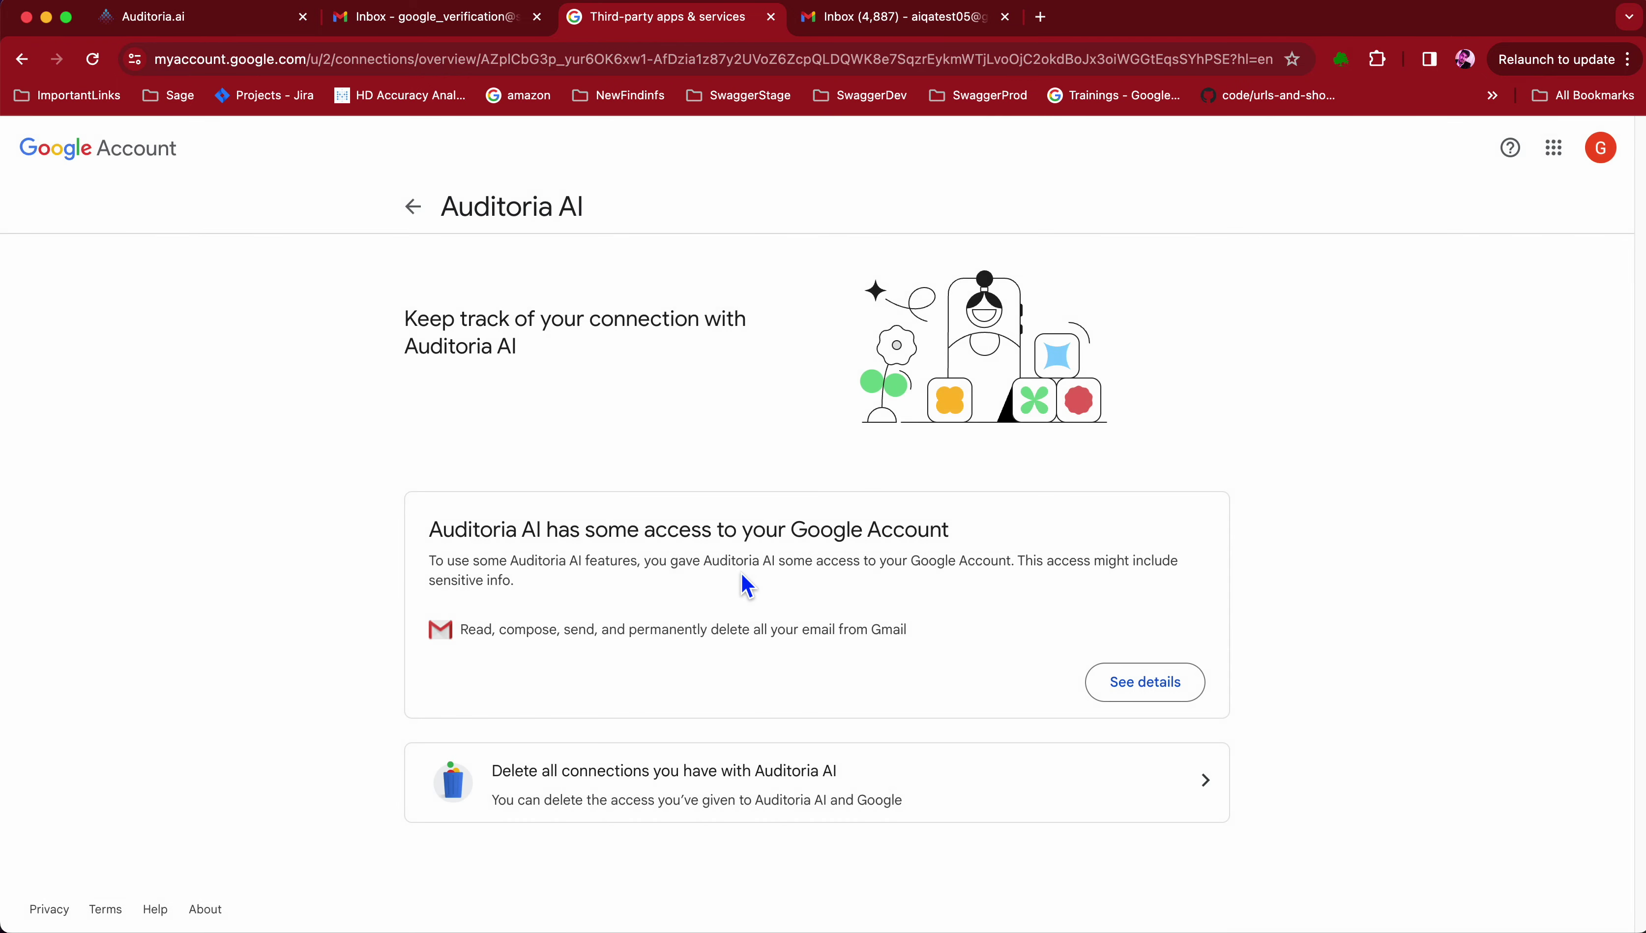
click(1142, 687)
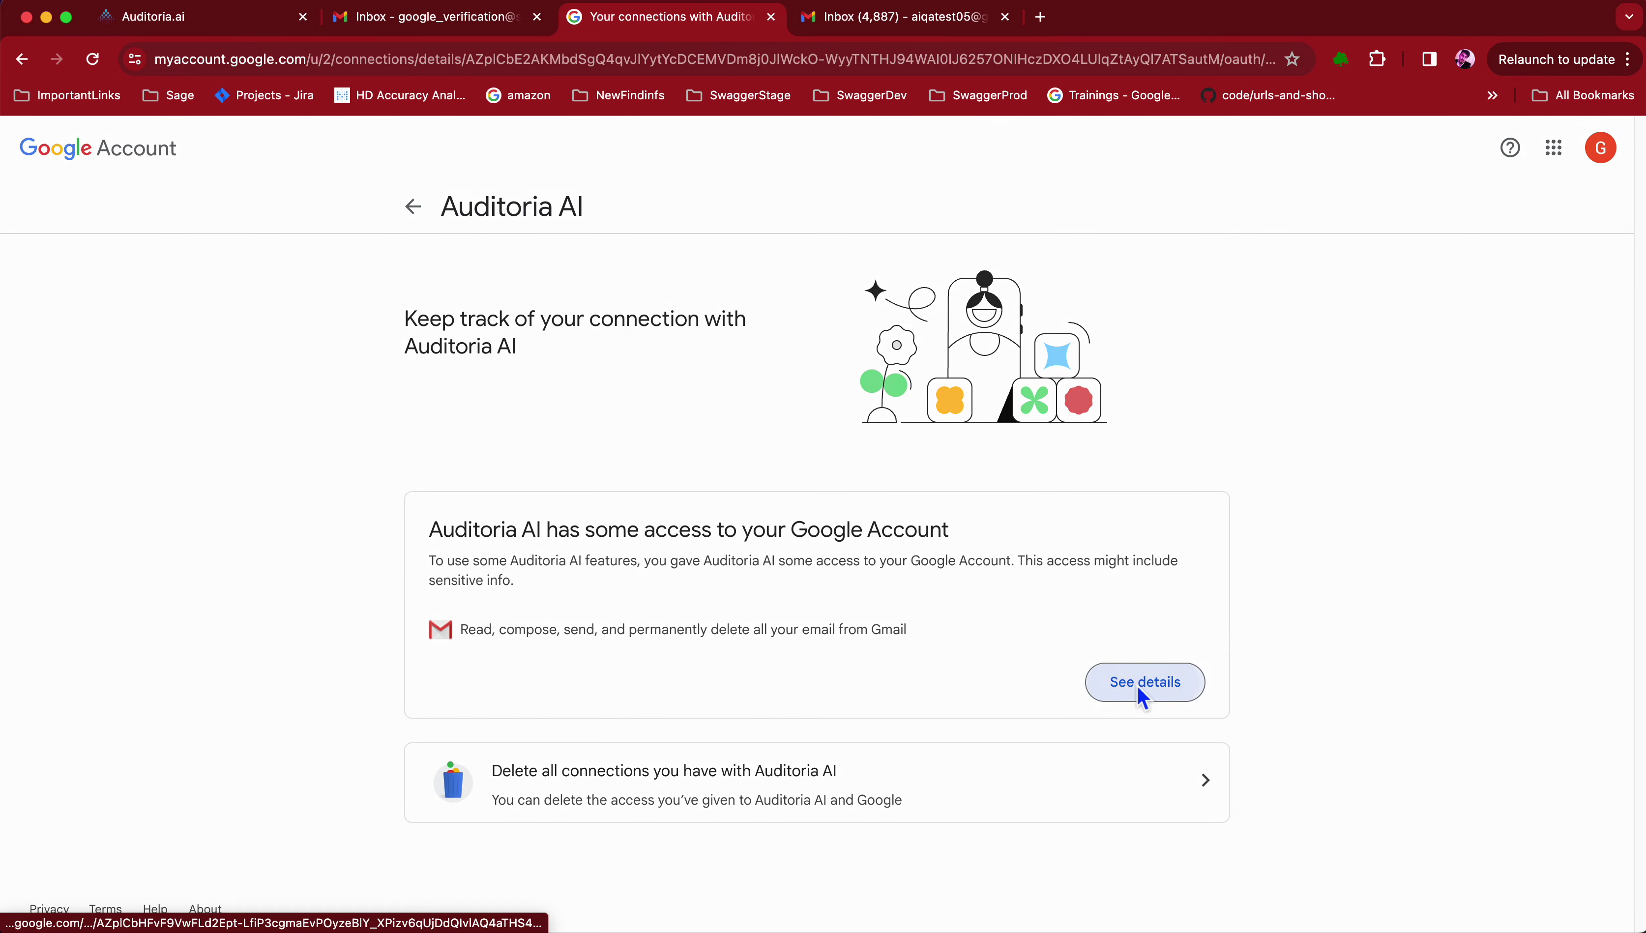
click(1147, 549)
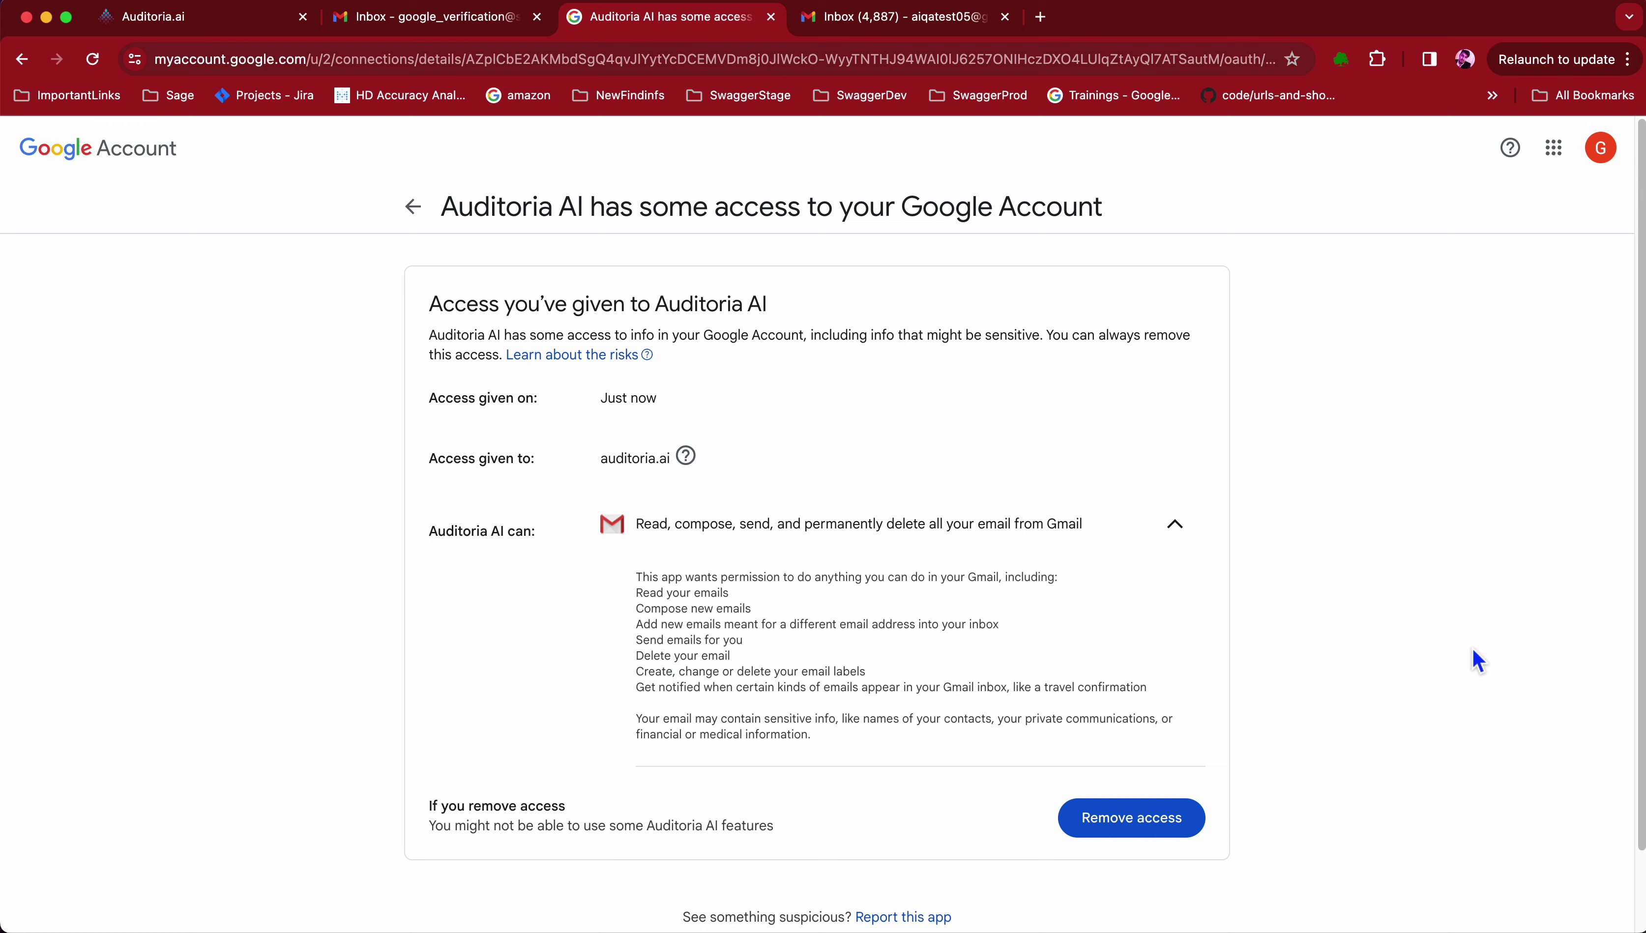
drag(637, 578, 826, 745)
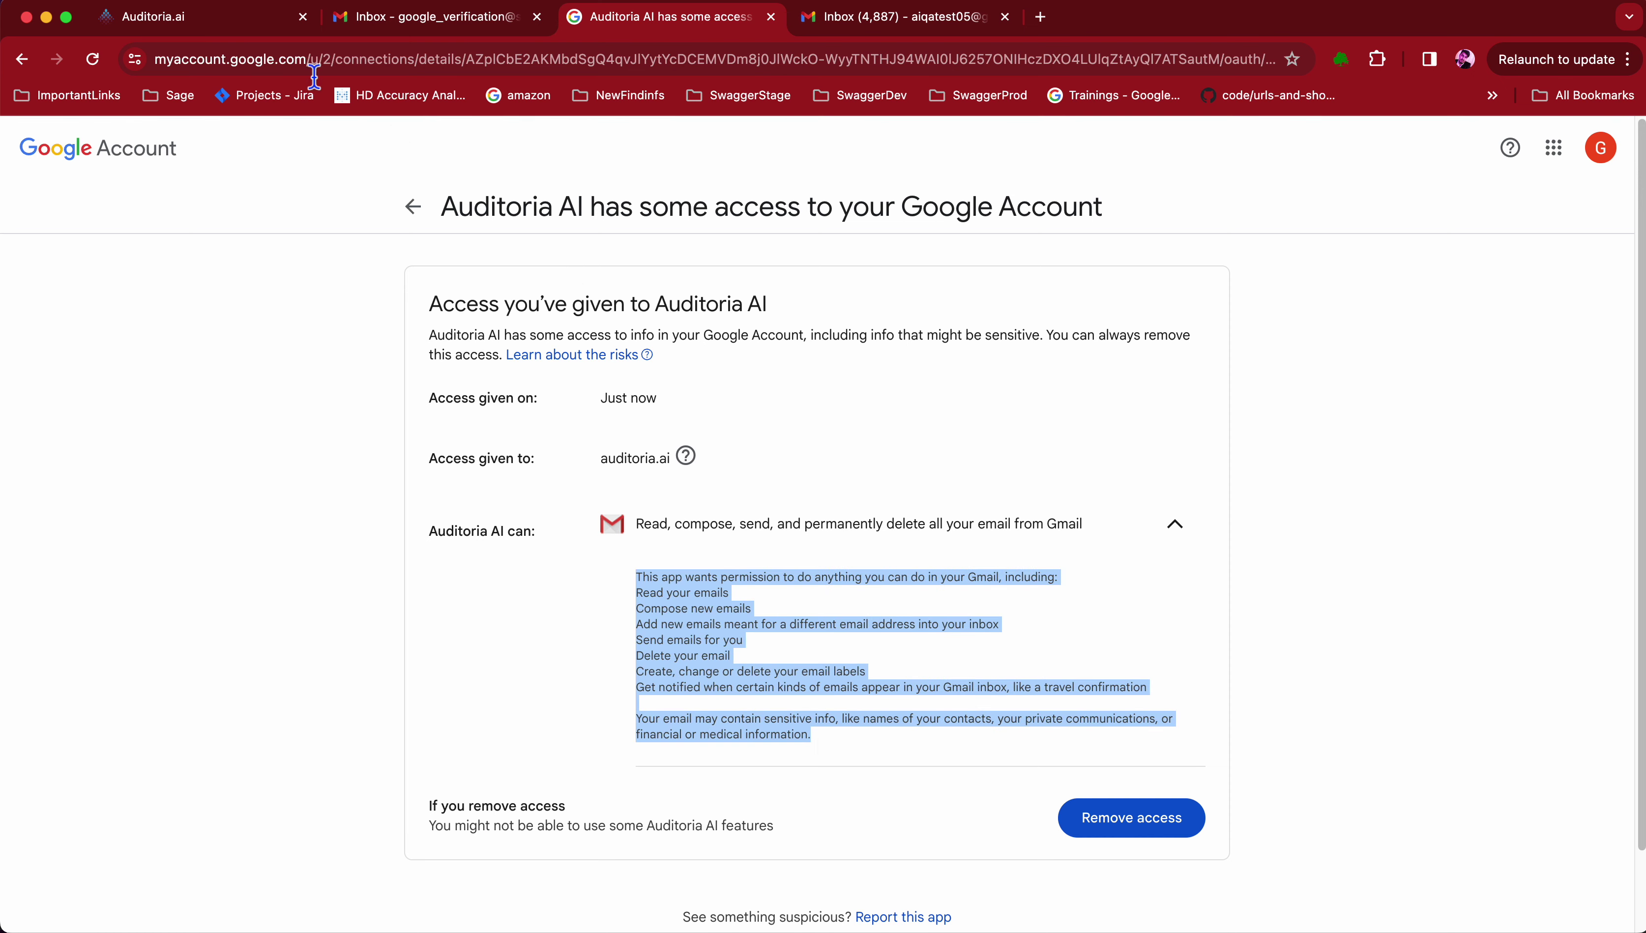
Step: Return to the verification notes, replace item 1's status with "Done" and append "- InProgress" to item 2
click(252, 21)
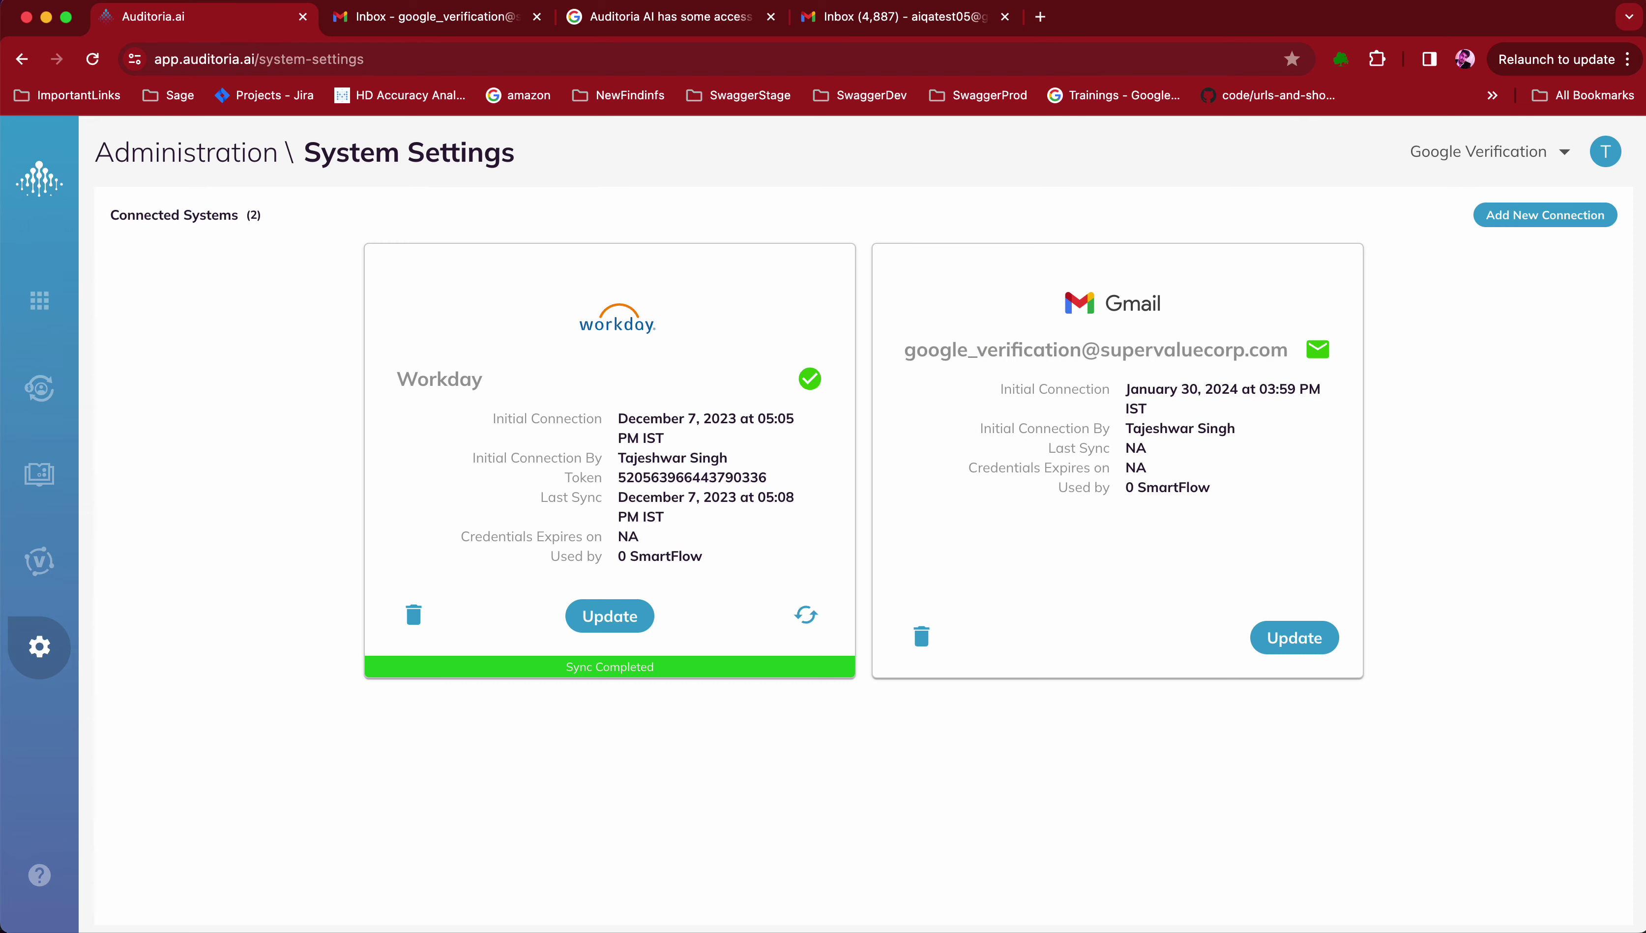
key(super+Tab)
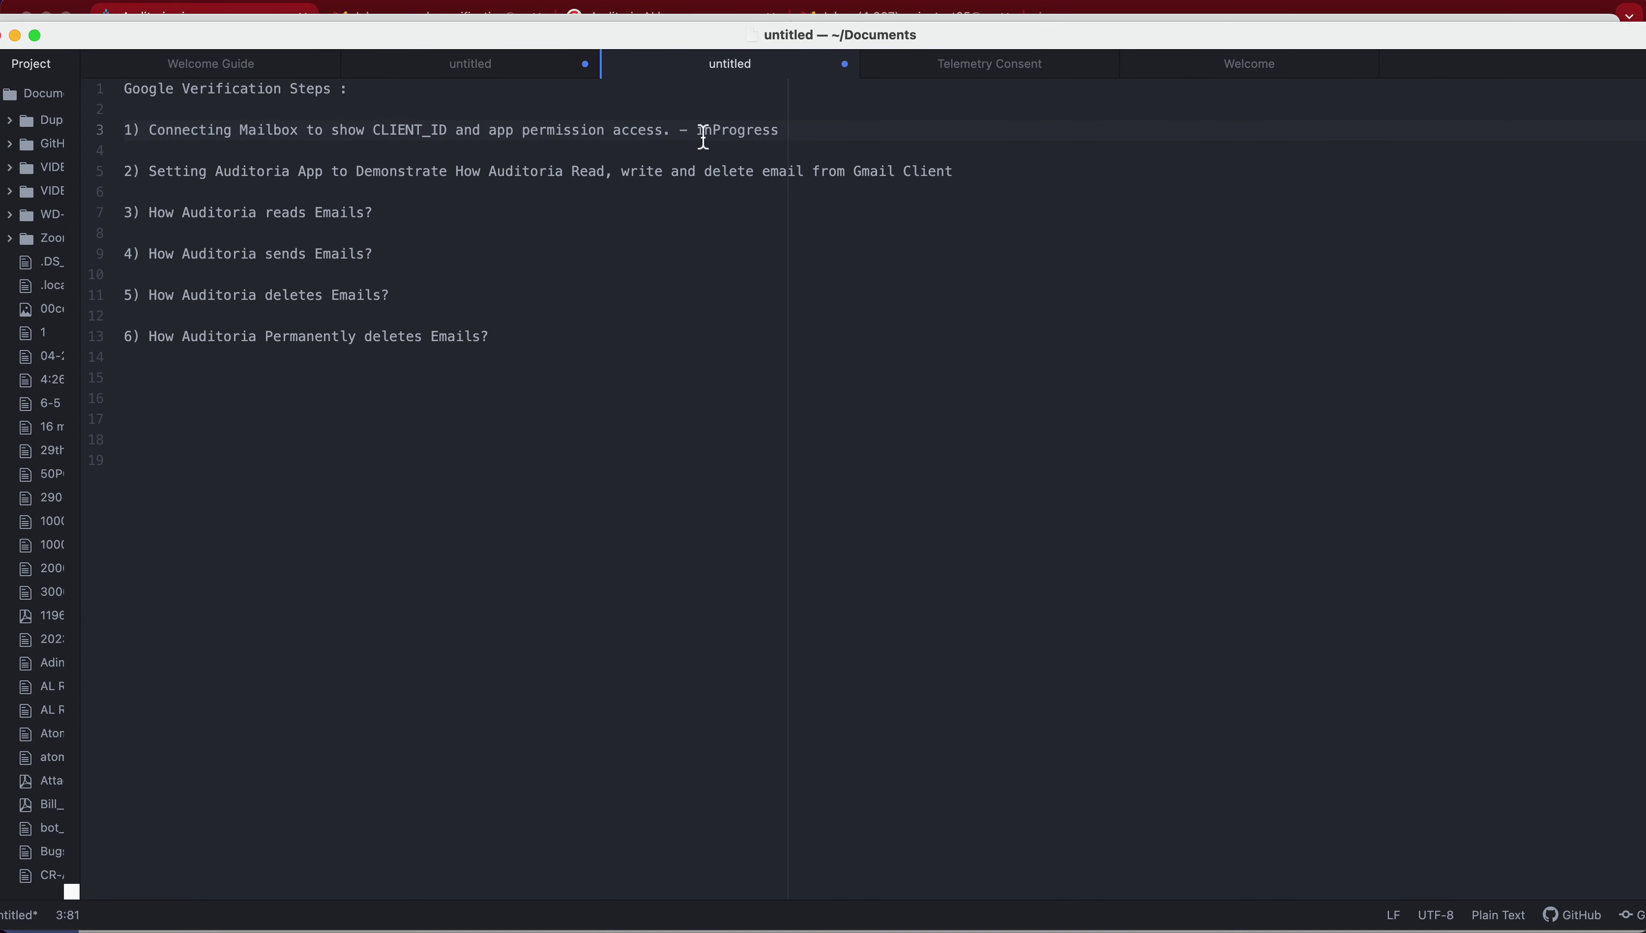
drag(703, 138, 779, 132)
key(BackSpace)
text(Done)
click(781, 356)
drag(145, 182, 951, 171)
click(986, 174)
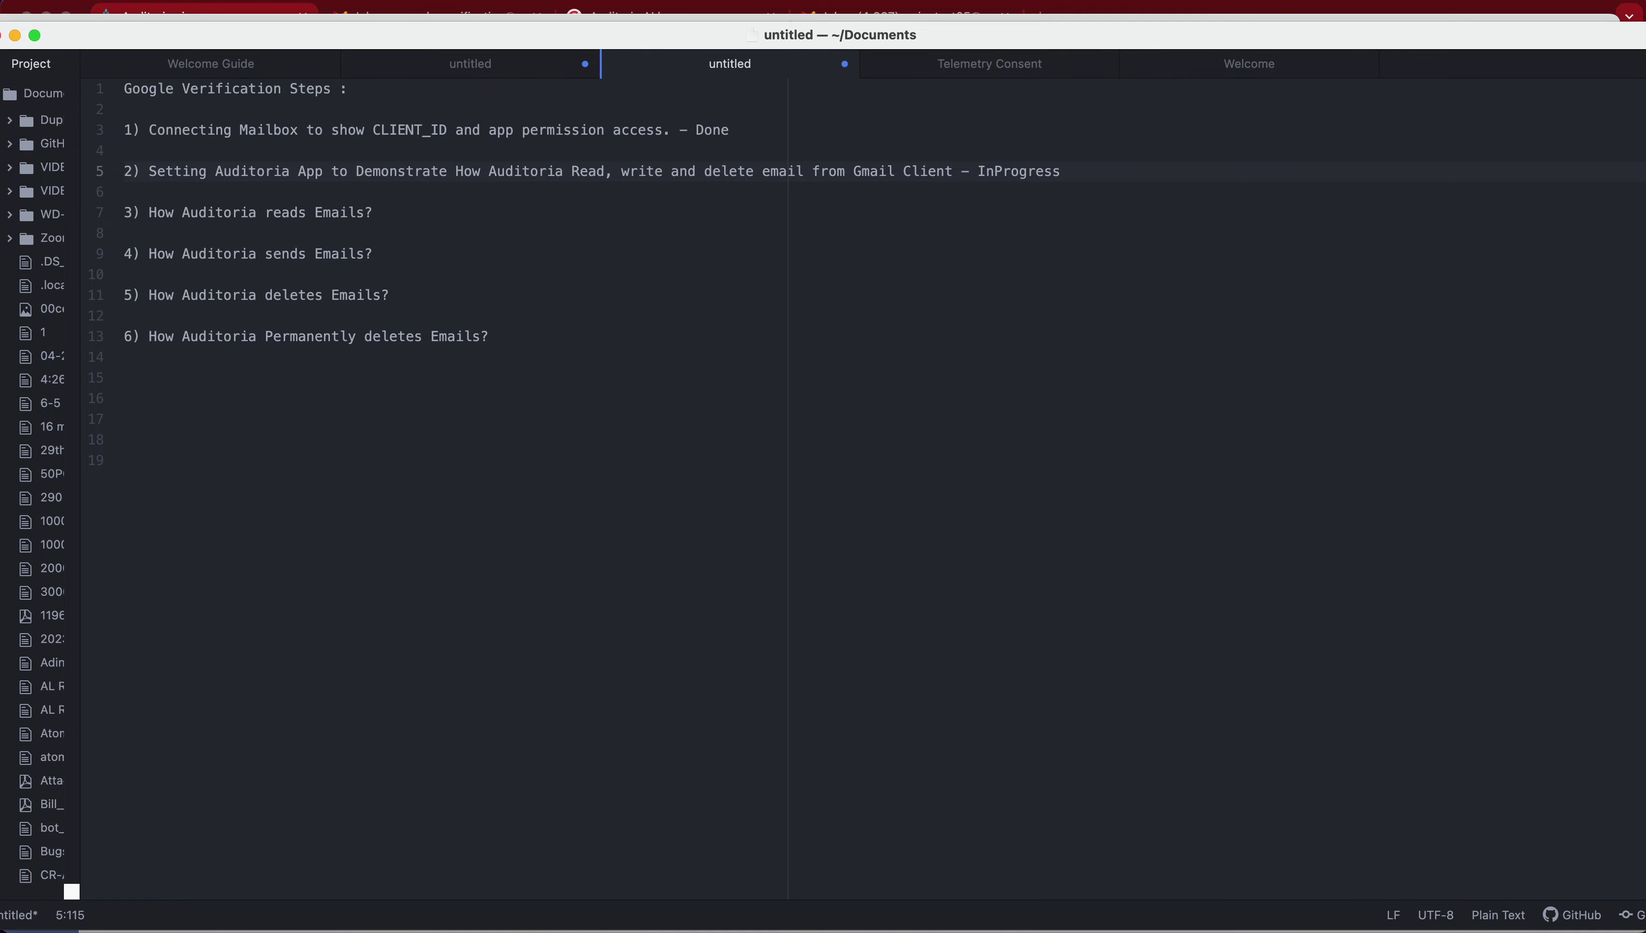
Step: Switch back to Auditoria in Chrome and open the SmartVendor skill in SmartFlow Skills Management
key(super+Tab)
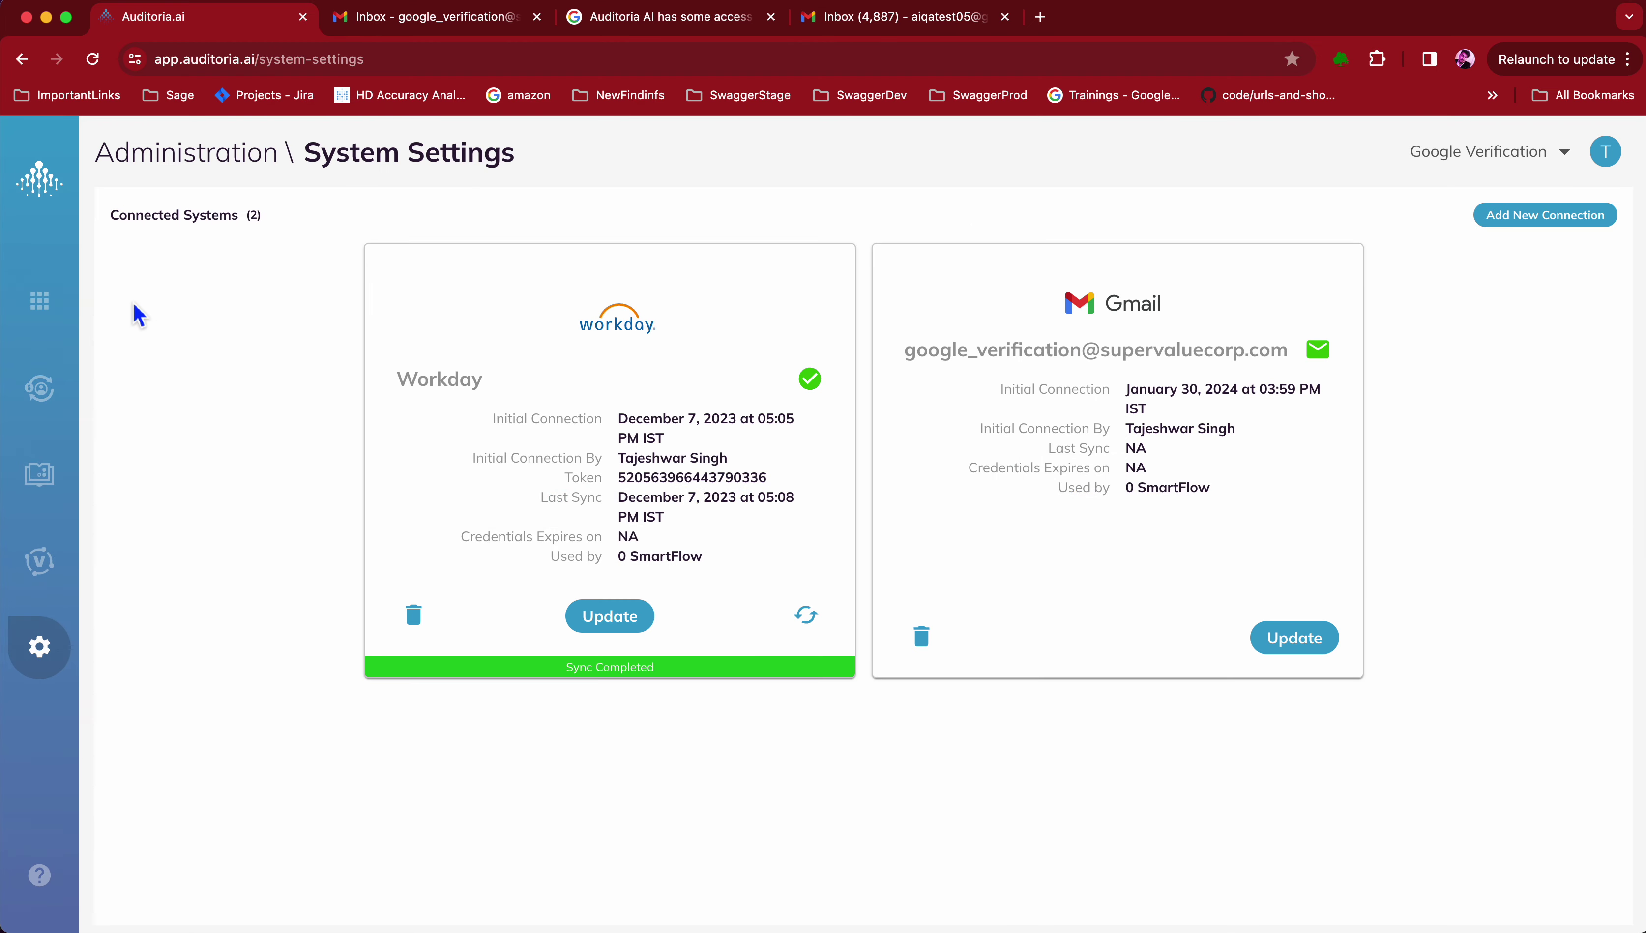
click(38, 300)
click(665, 356)
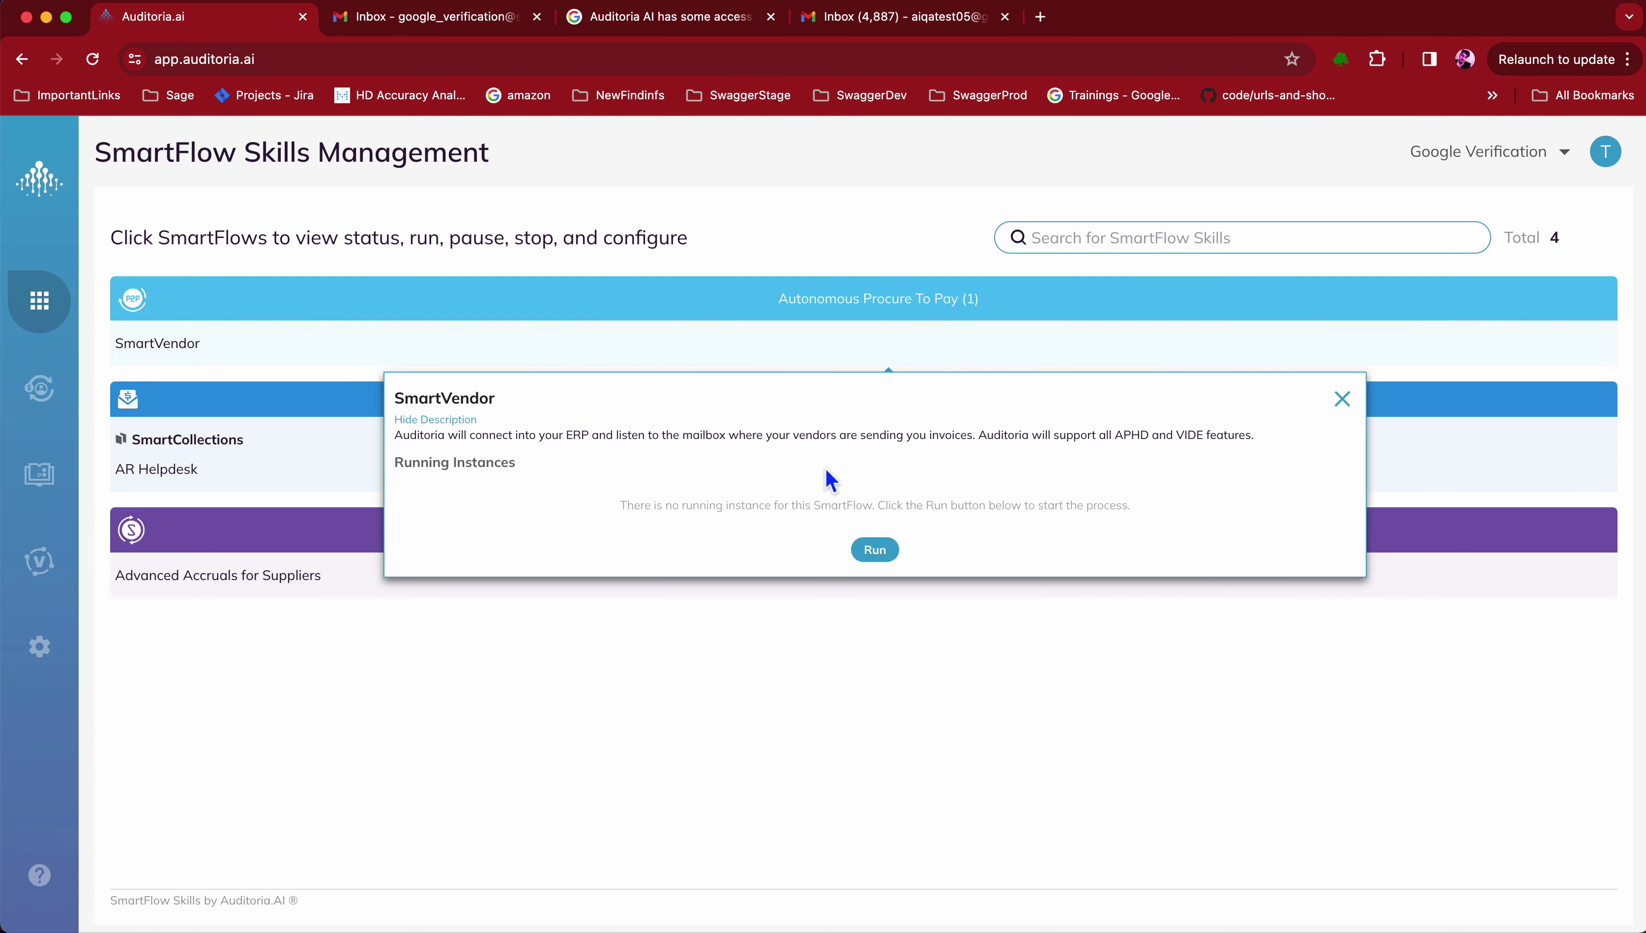
Step: Start a SmartVendor run, connect Workday as the ERP, choose the Gmail mailbox, and continue to its settings
click(879, 549)
click(505, 706)
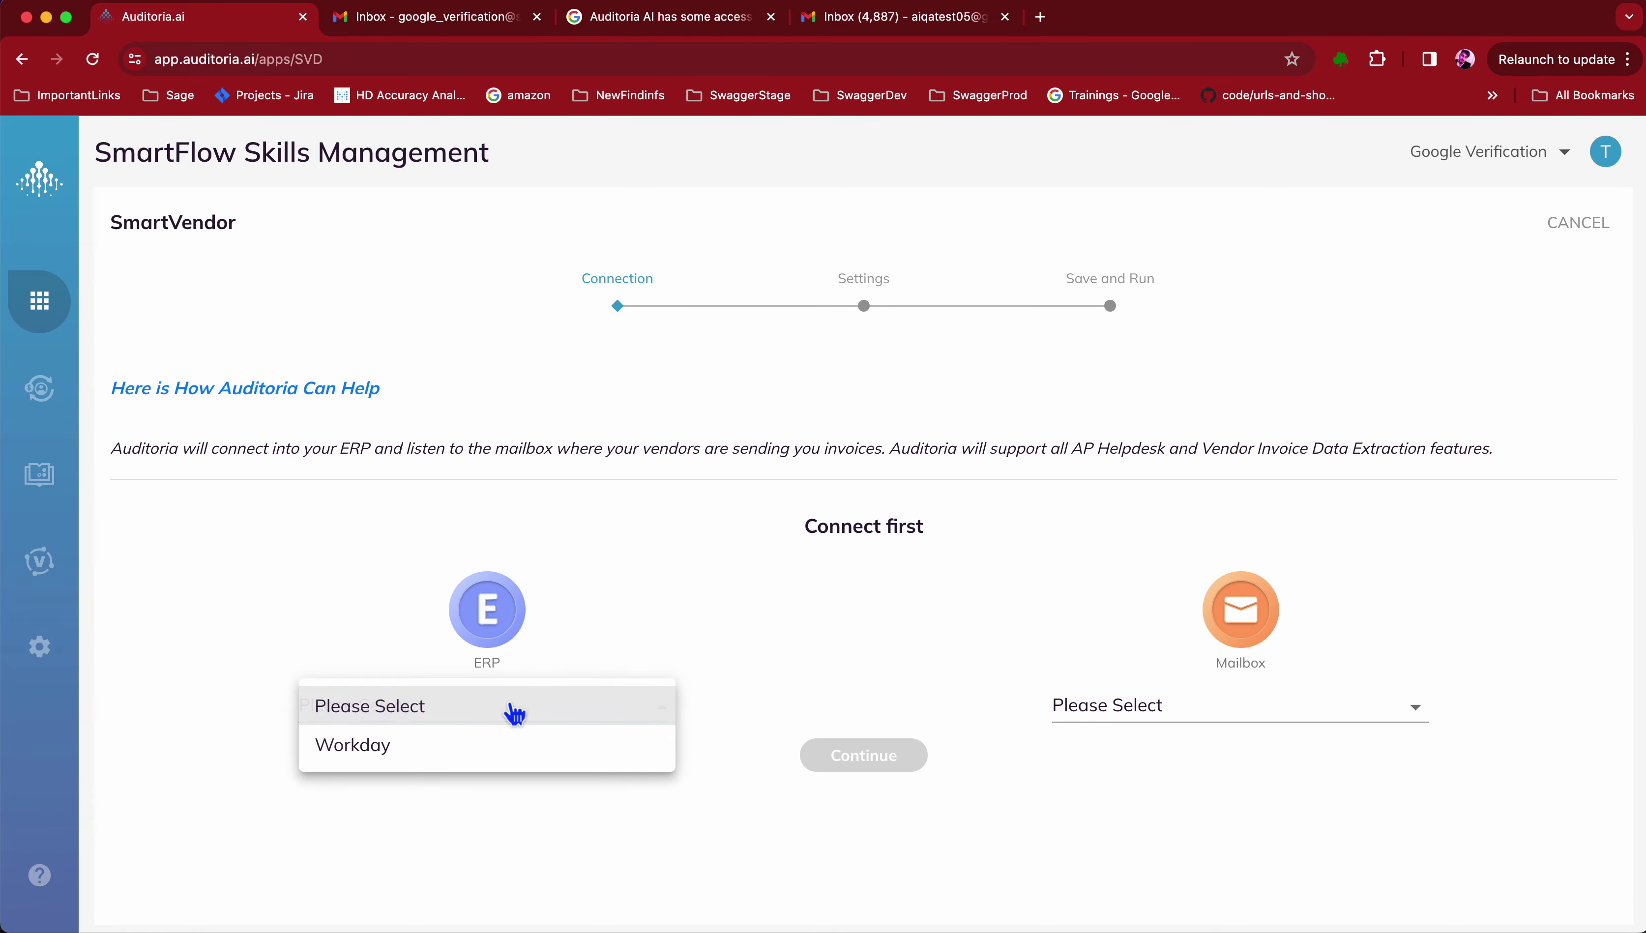
click(491, 751)
click(1104, 716)
click(1110, 761)
click(913, 771)
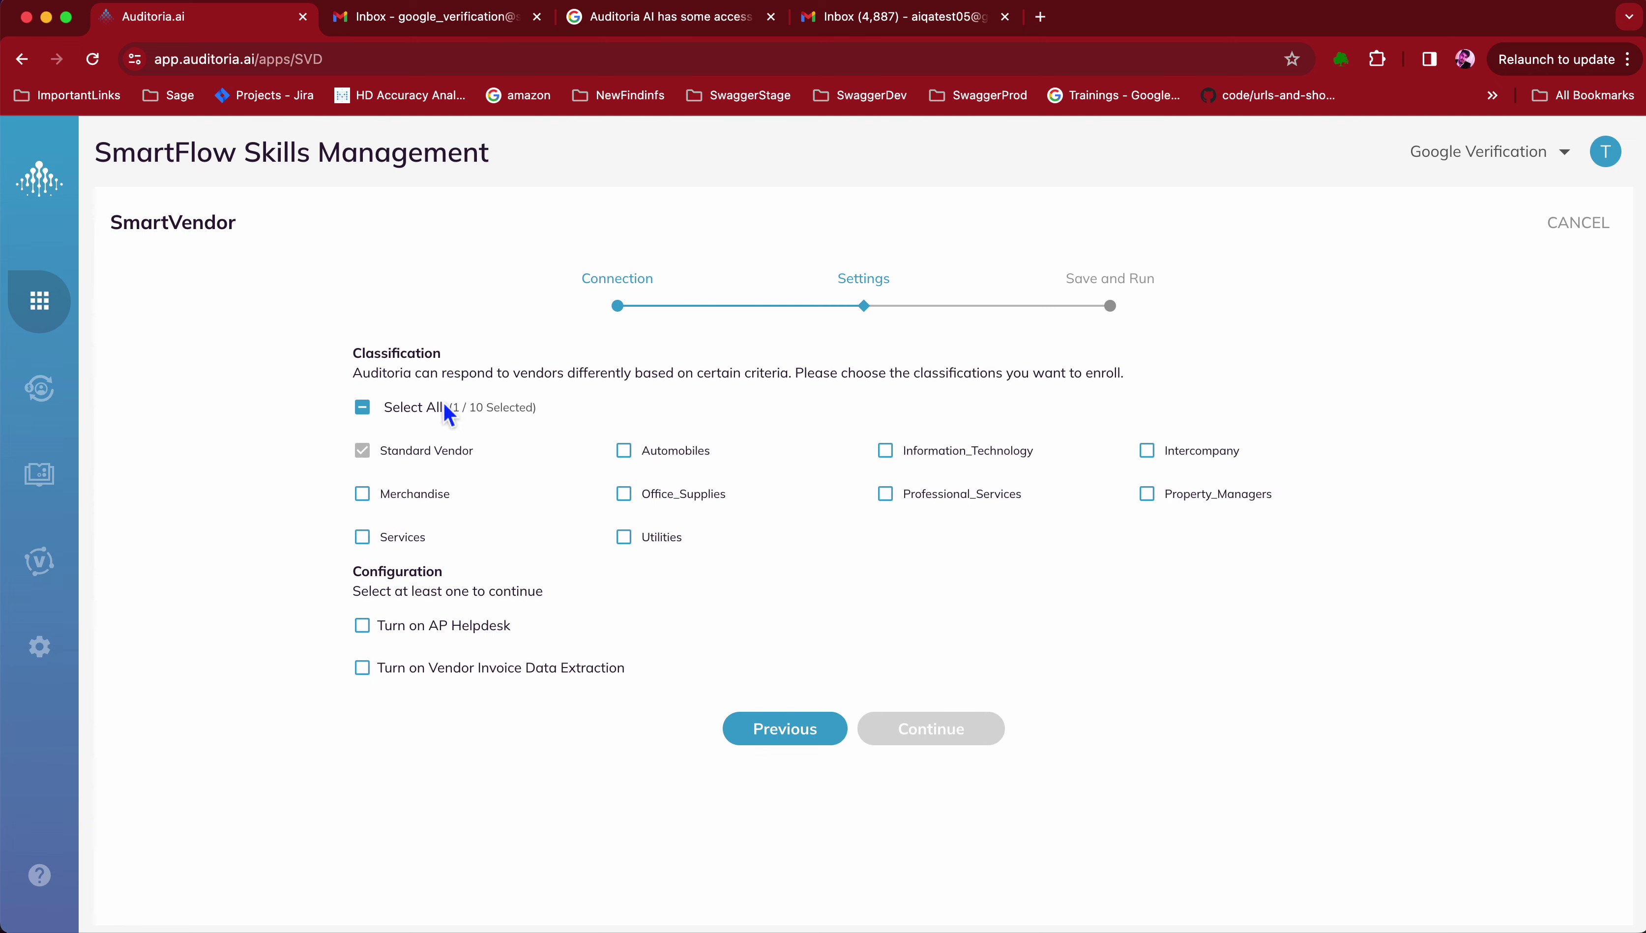
Step: Add the Automobiles classification, turn on AP Helpdesk, and continue to the SmartBot replies
click(624, 451)
click(362, 625)
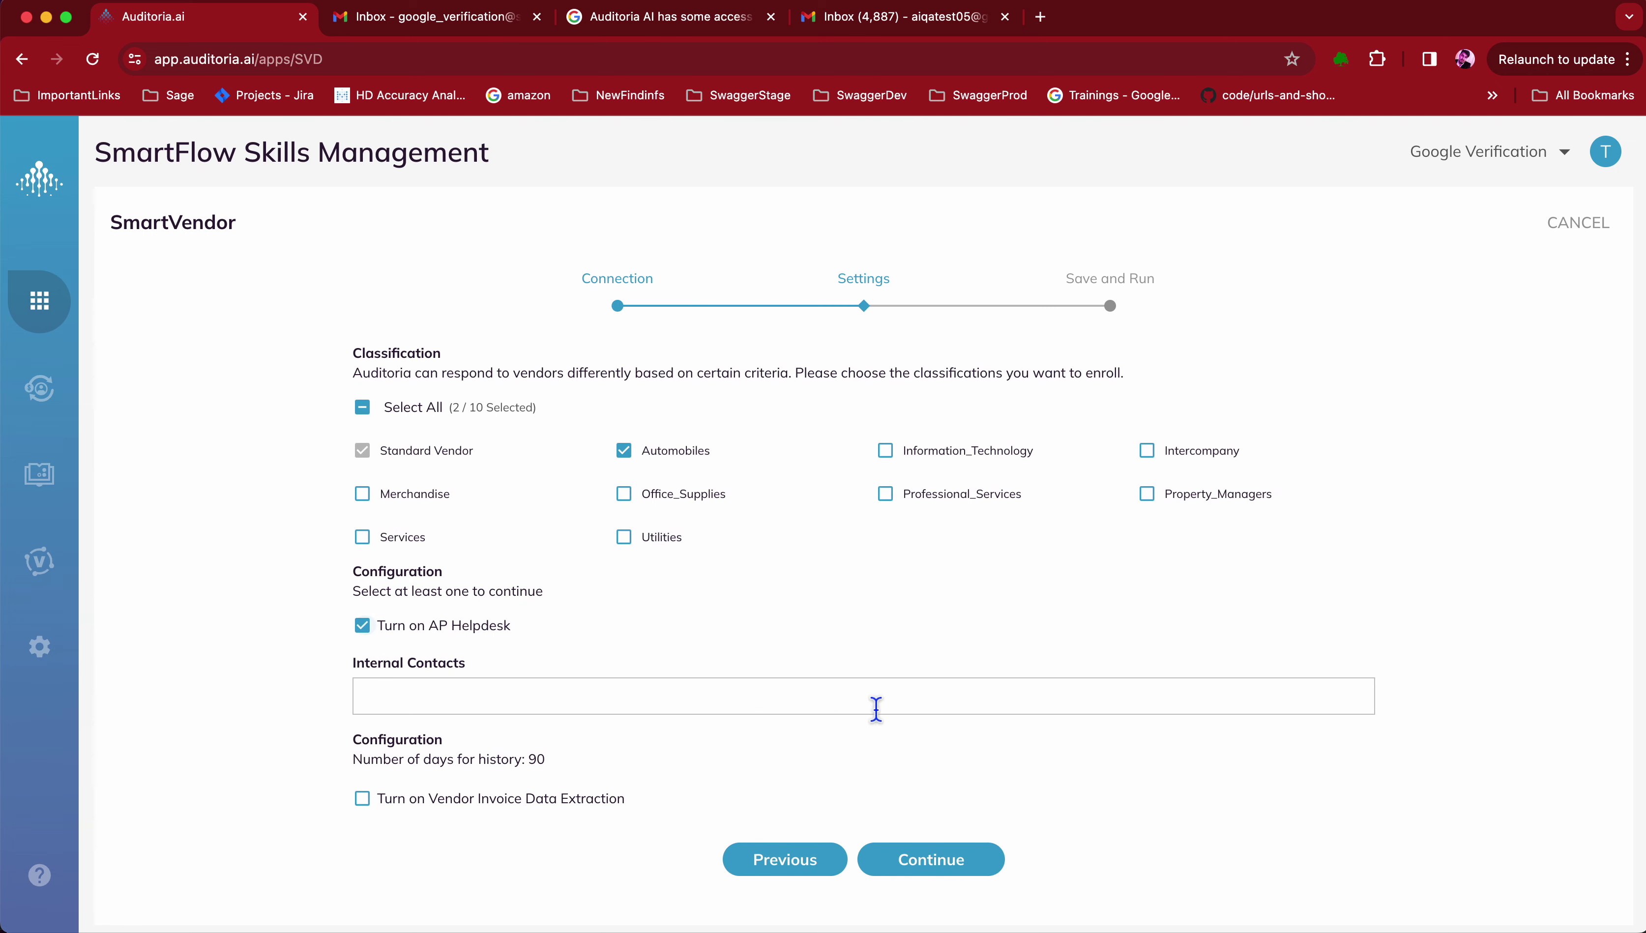
click(934, 869)
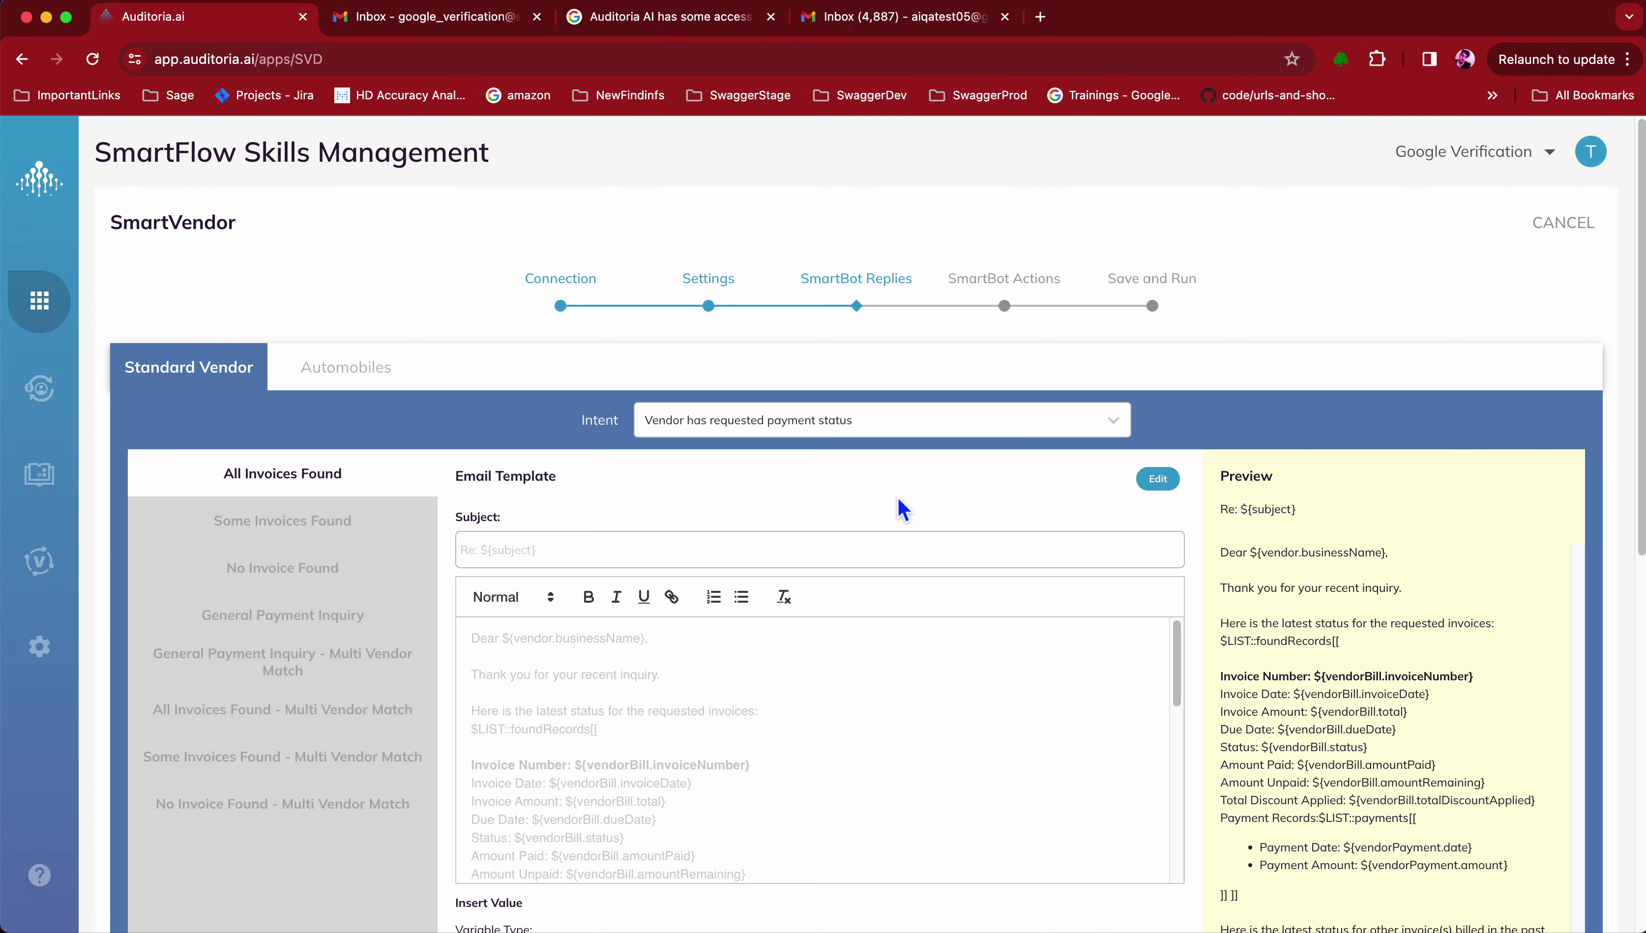
Step: Keep the default SmartBot replies and actions, save and run SmartVendor, and open its mailbox
scroll(902, 513, down, 10)
click(923, 897)
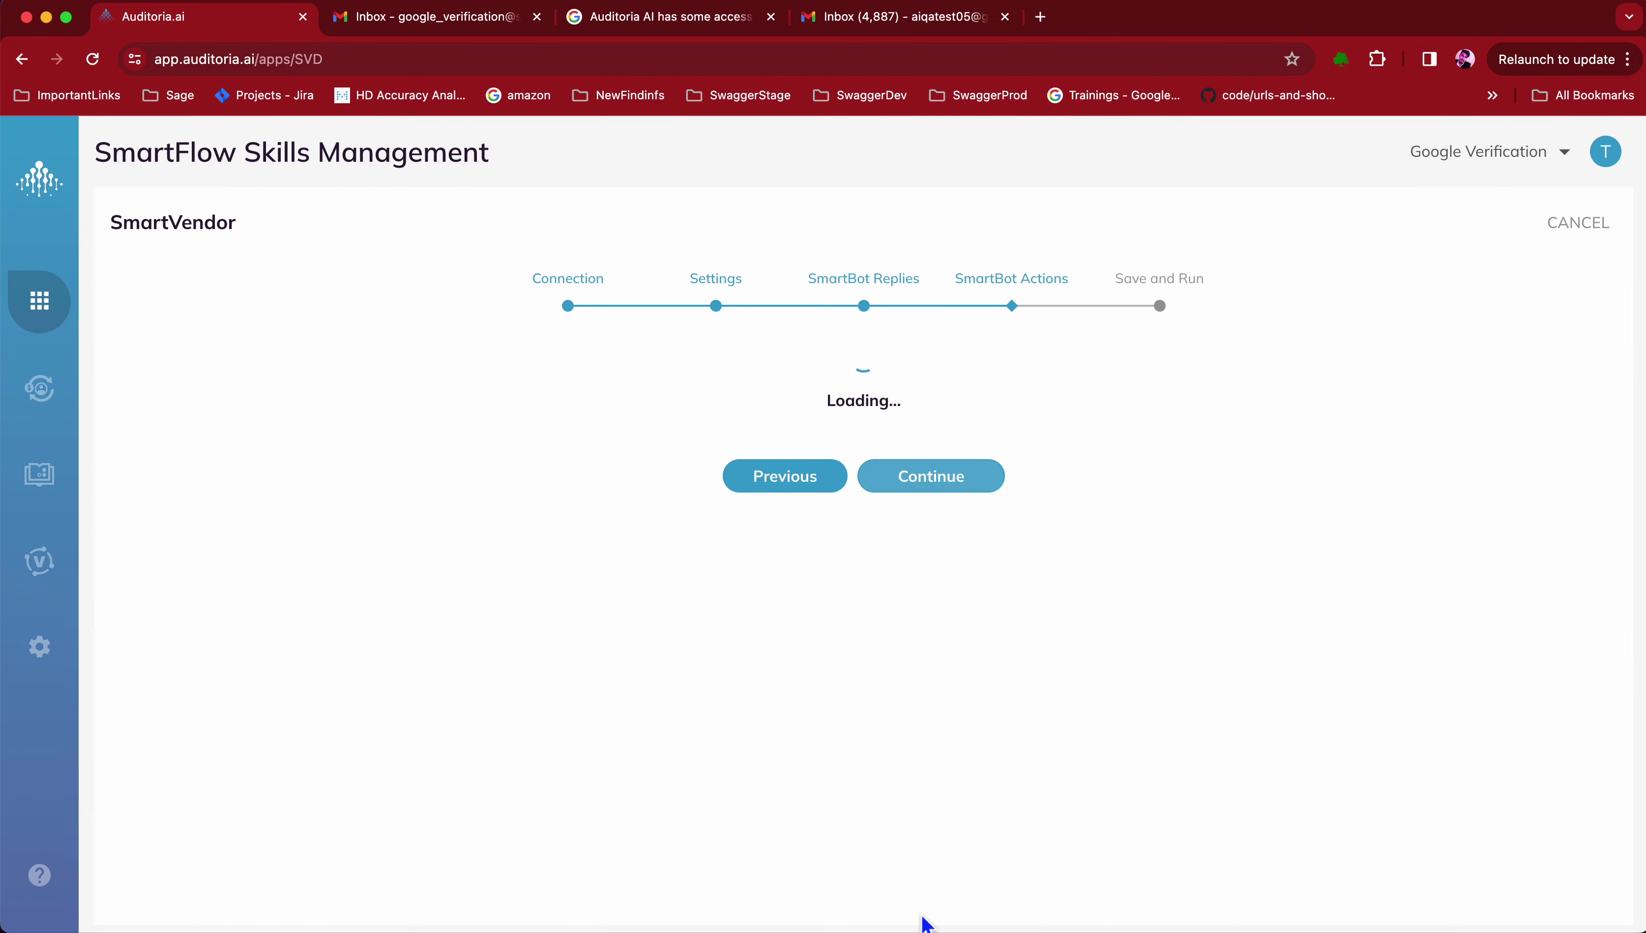
scroll(915, 784, down, 5)
click(928, 896)
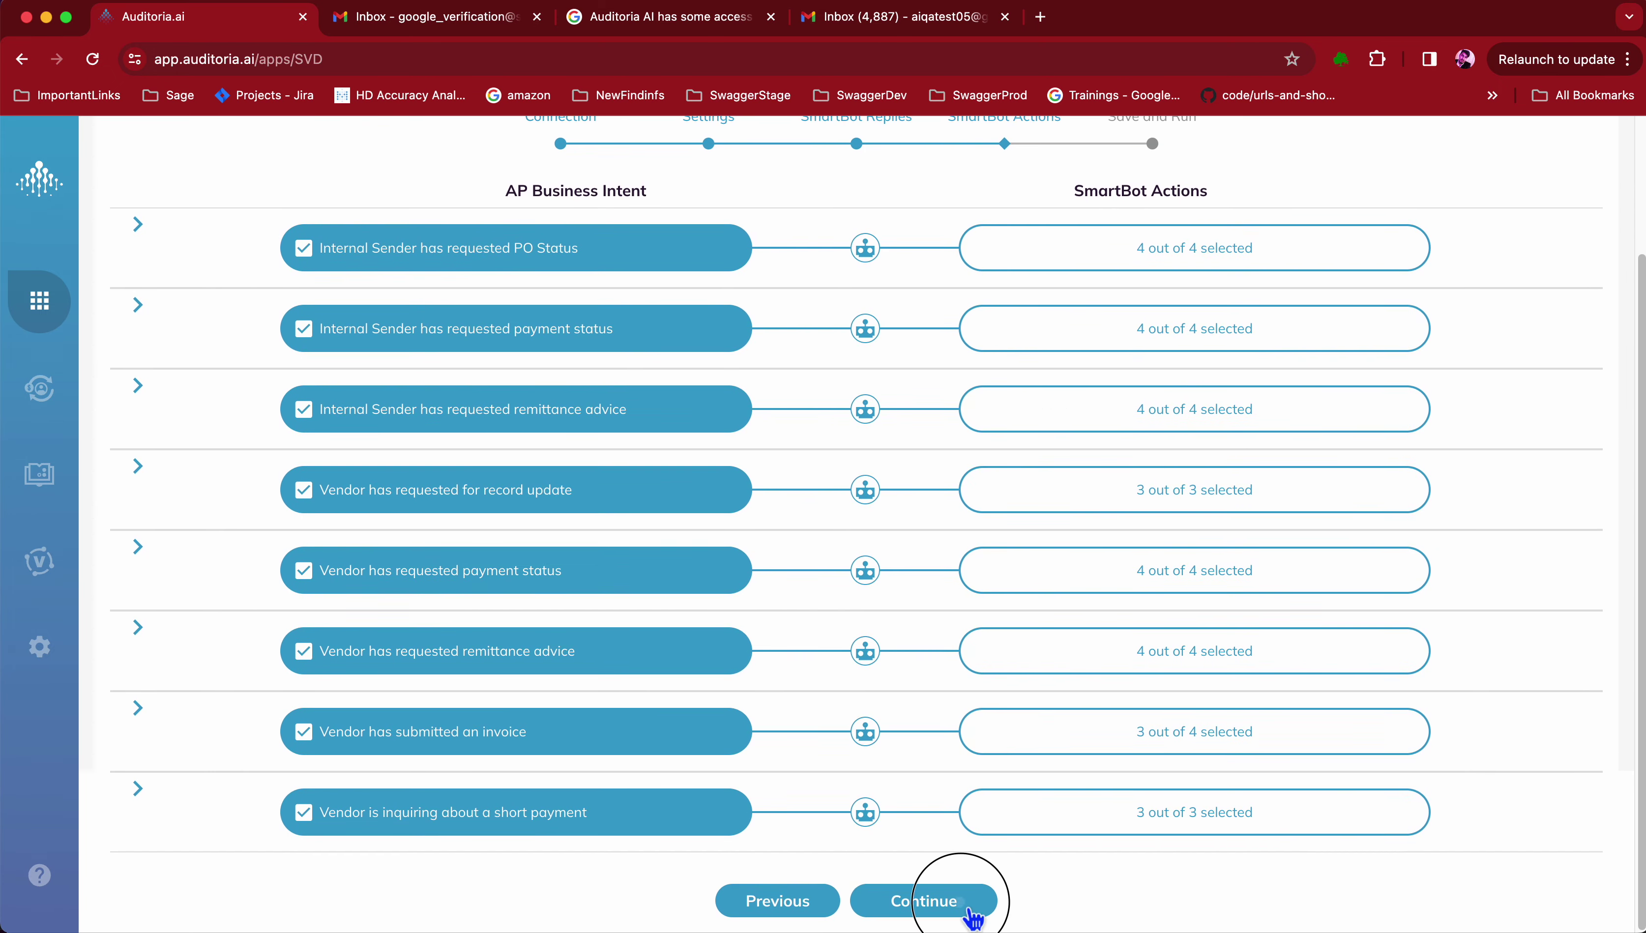
click(915, 454)
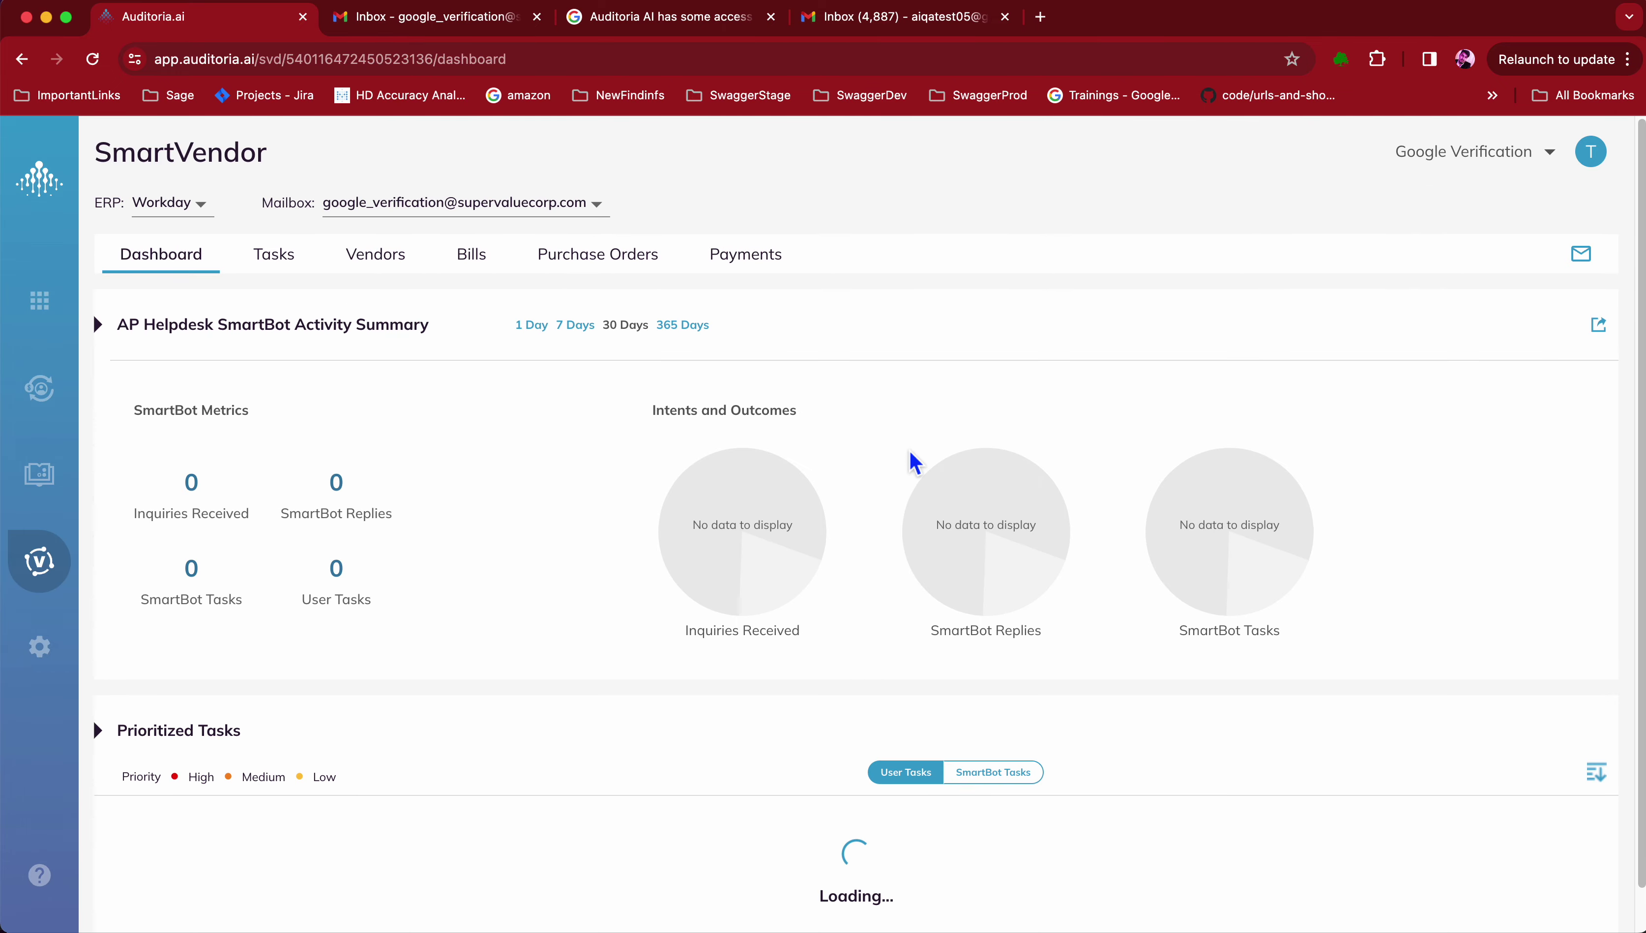
click(1581, 254)
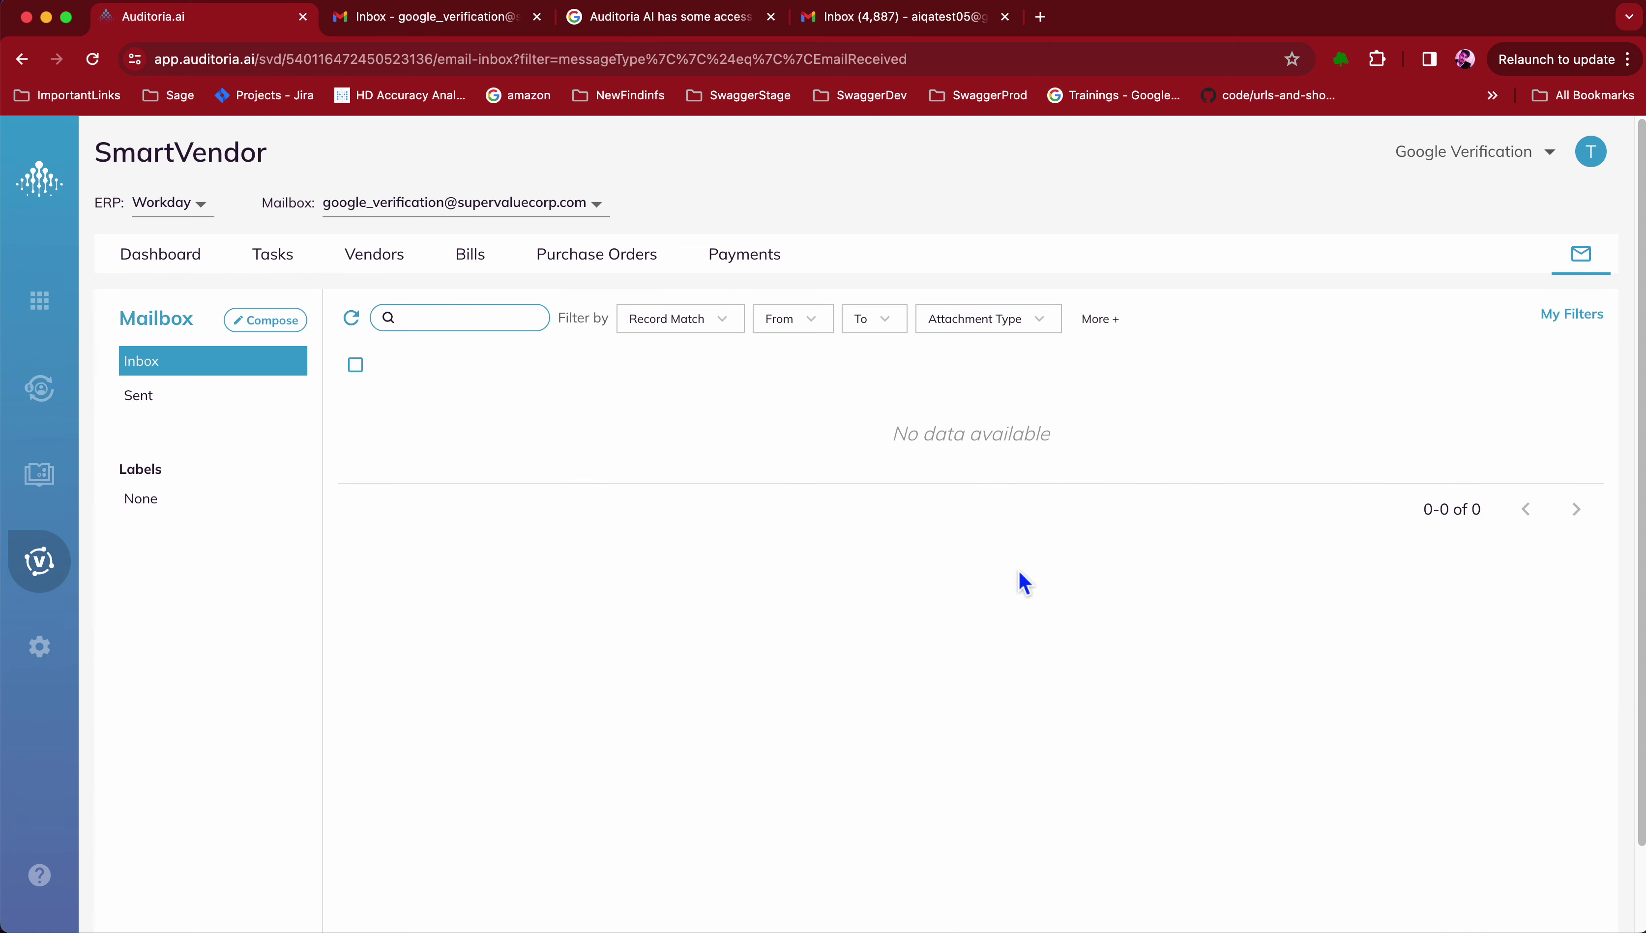
Step: Search the vendors for "api", enroll API_AP_HD_VENDOR1 in AP Helpdesk, and return to the SmartVendor mailbox
click(374, 254)
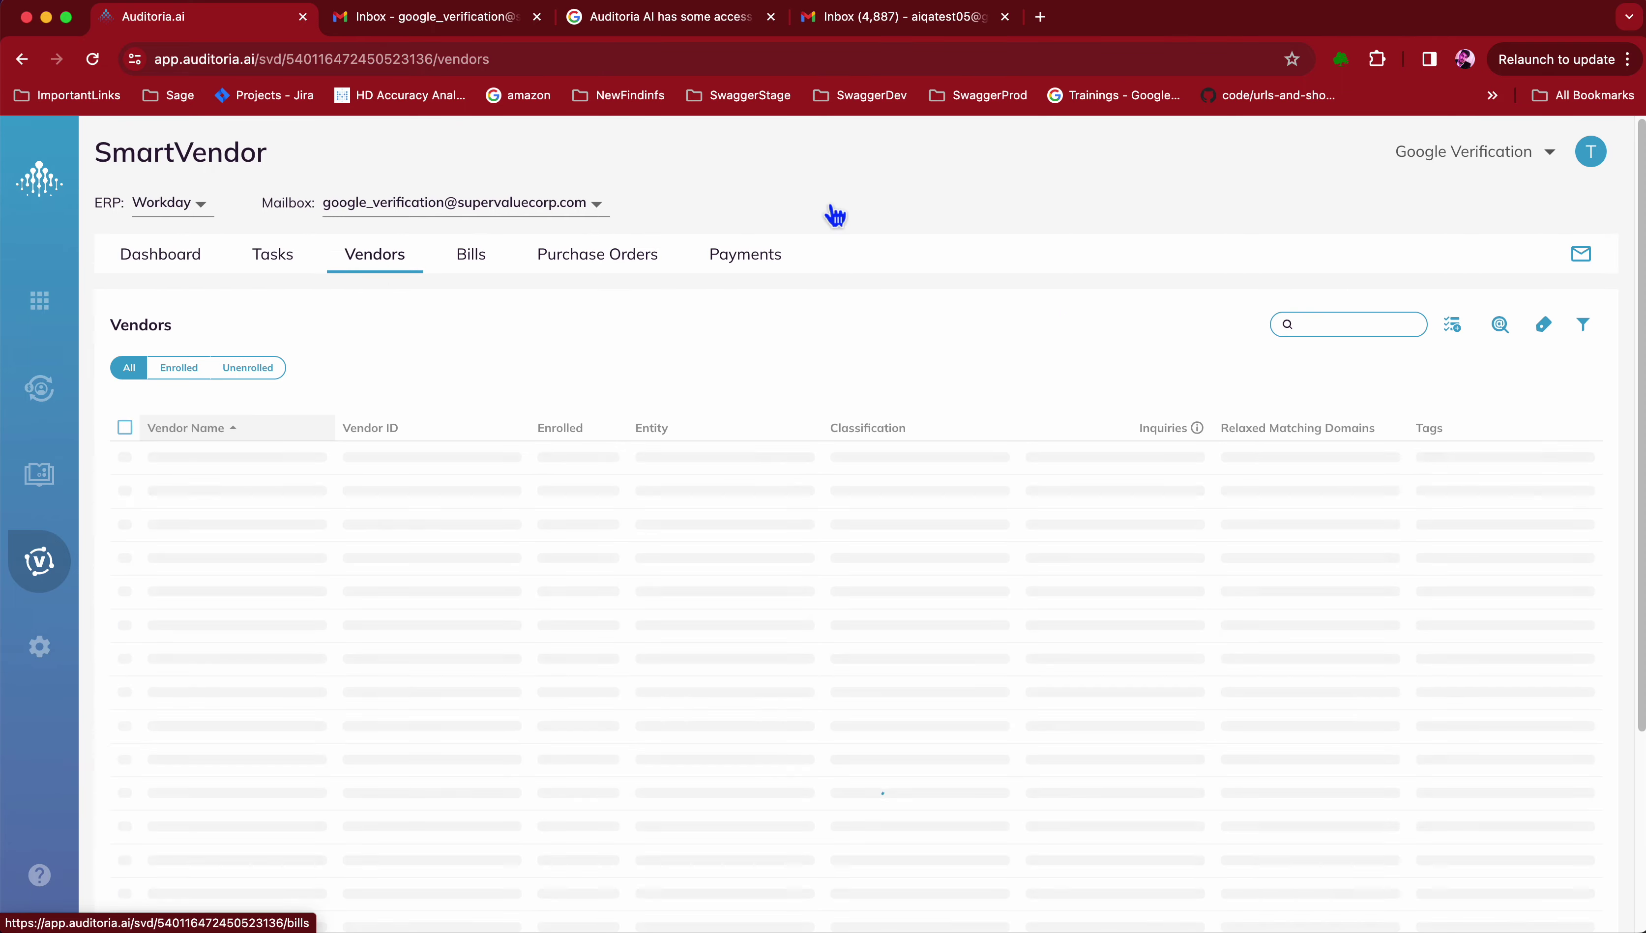
click(1385, 326)
text(api)
key(Return)
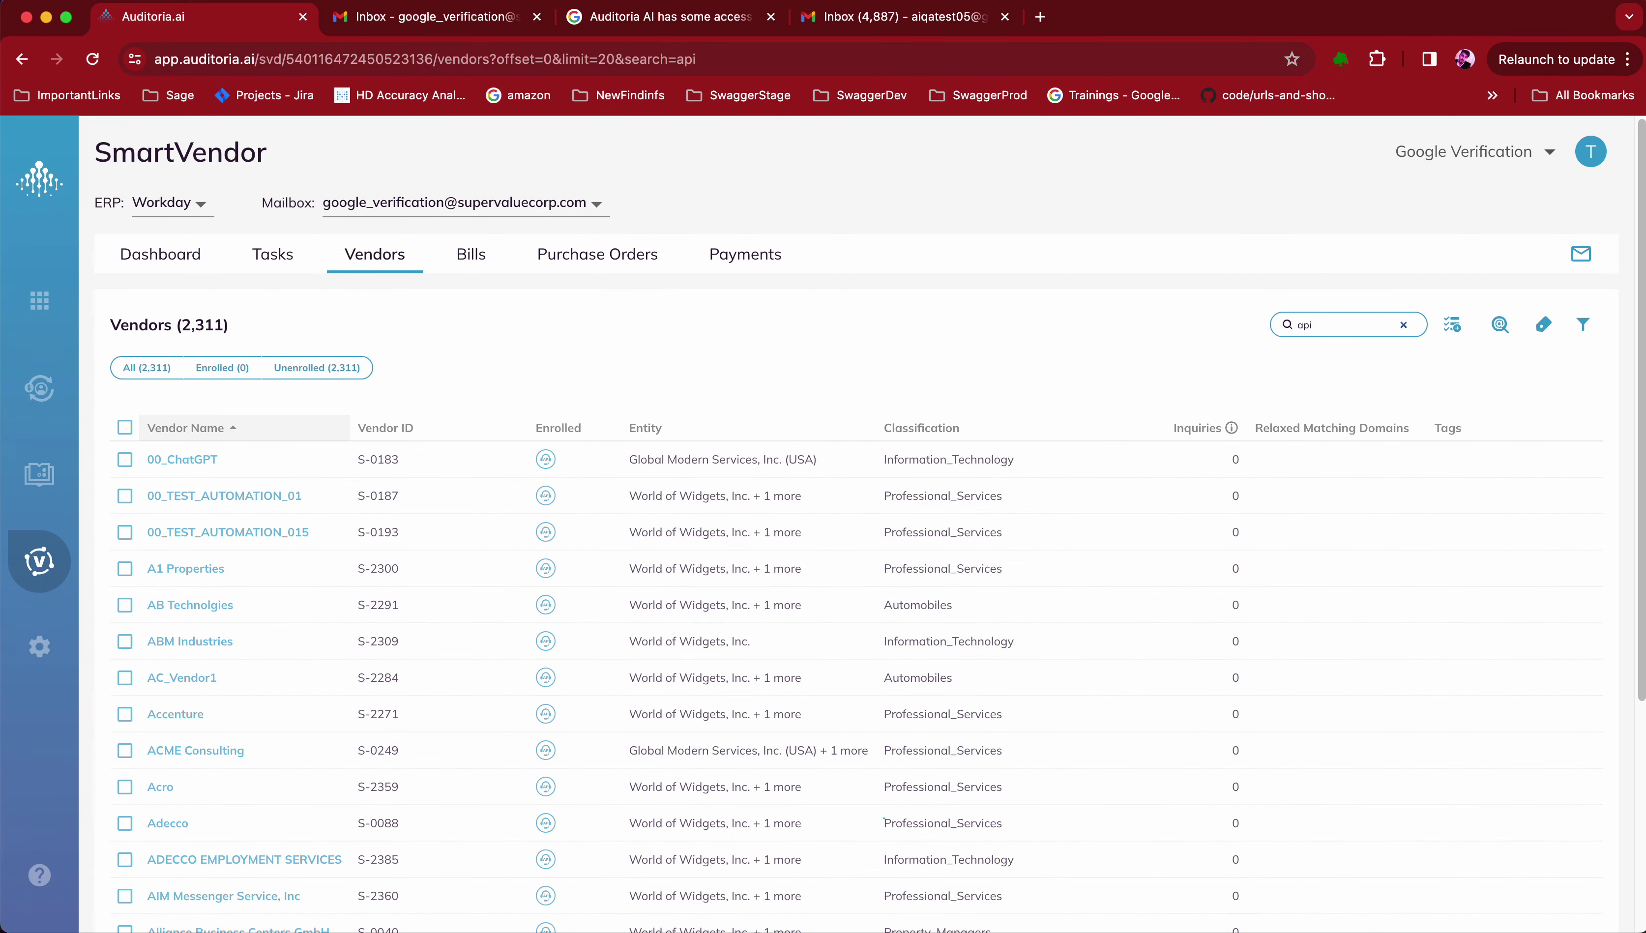
click(124, 460)
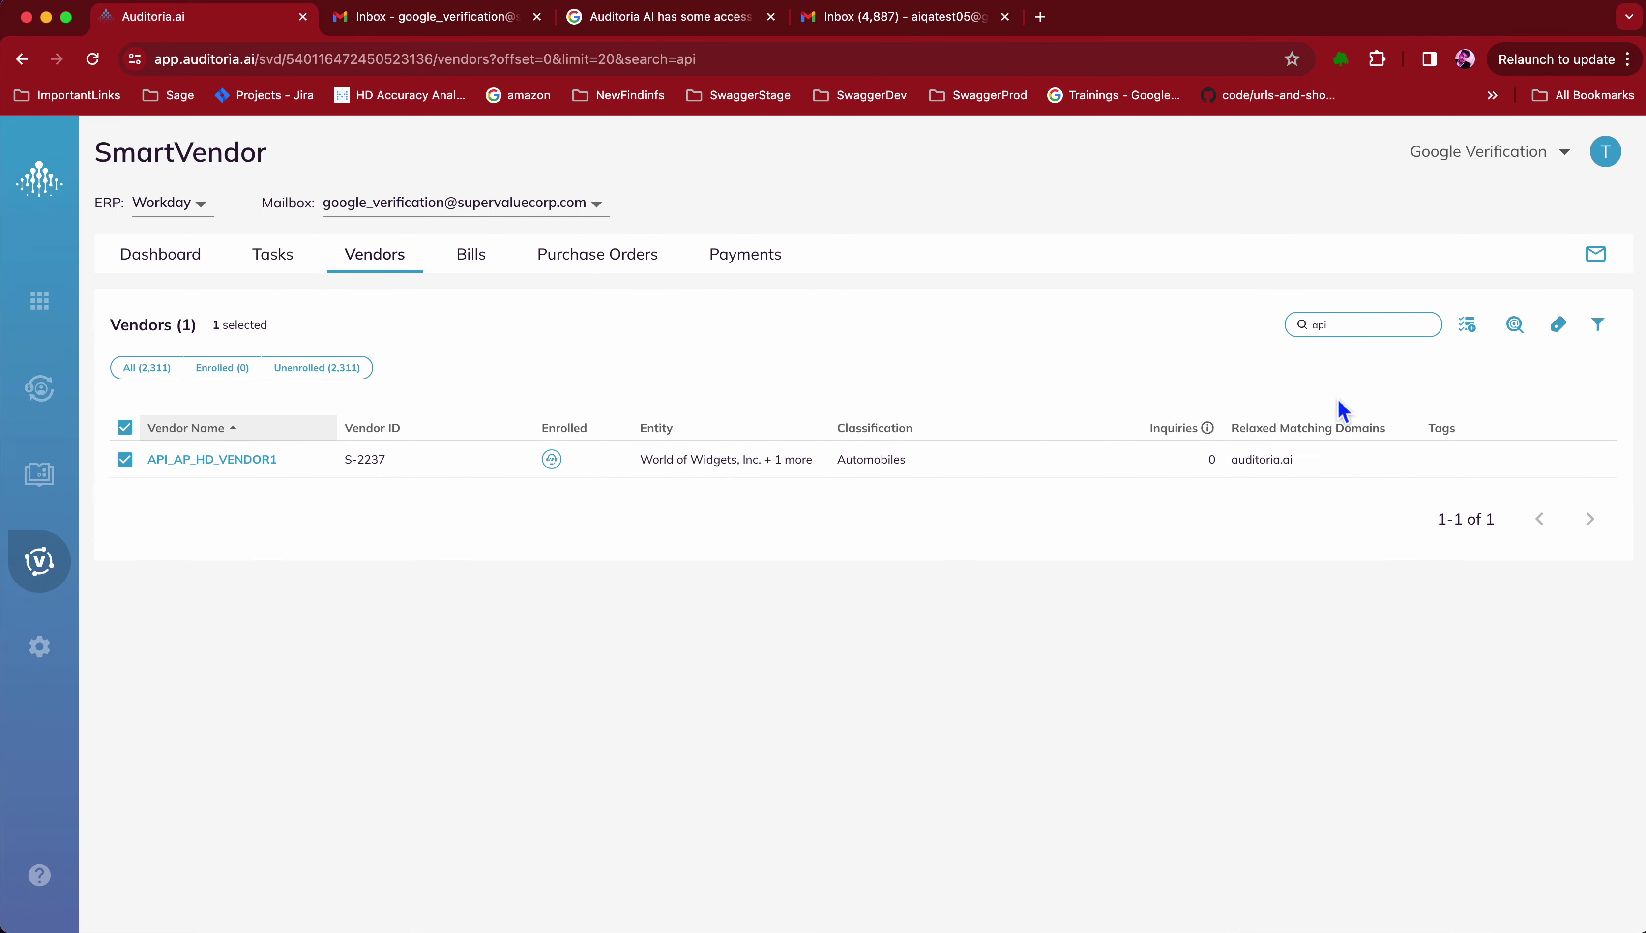
click(1478, 336)
click(1364, 414)
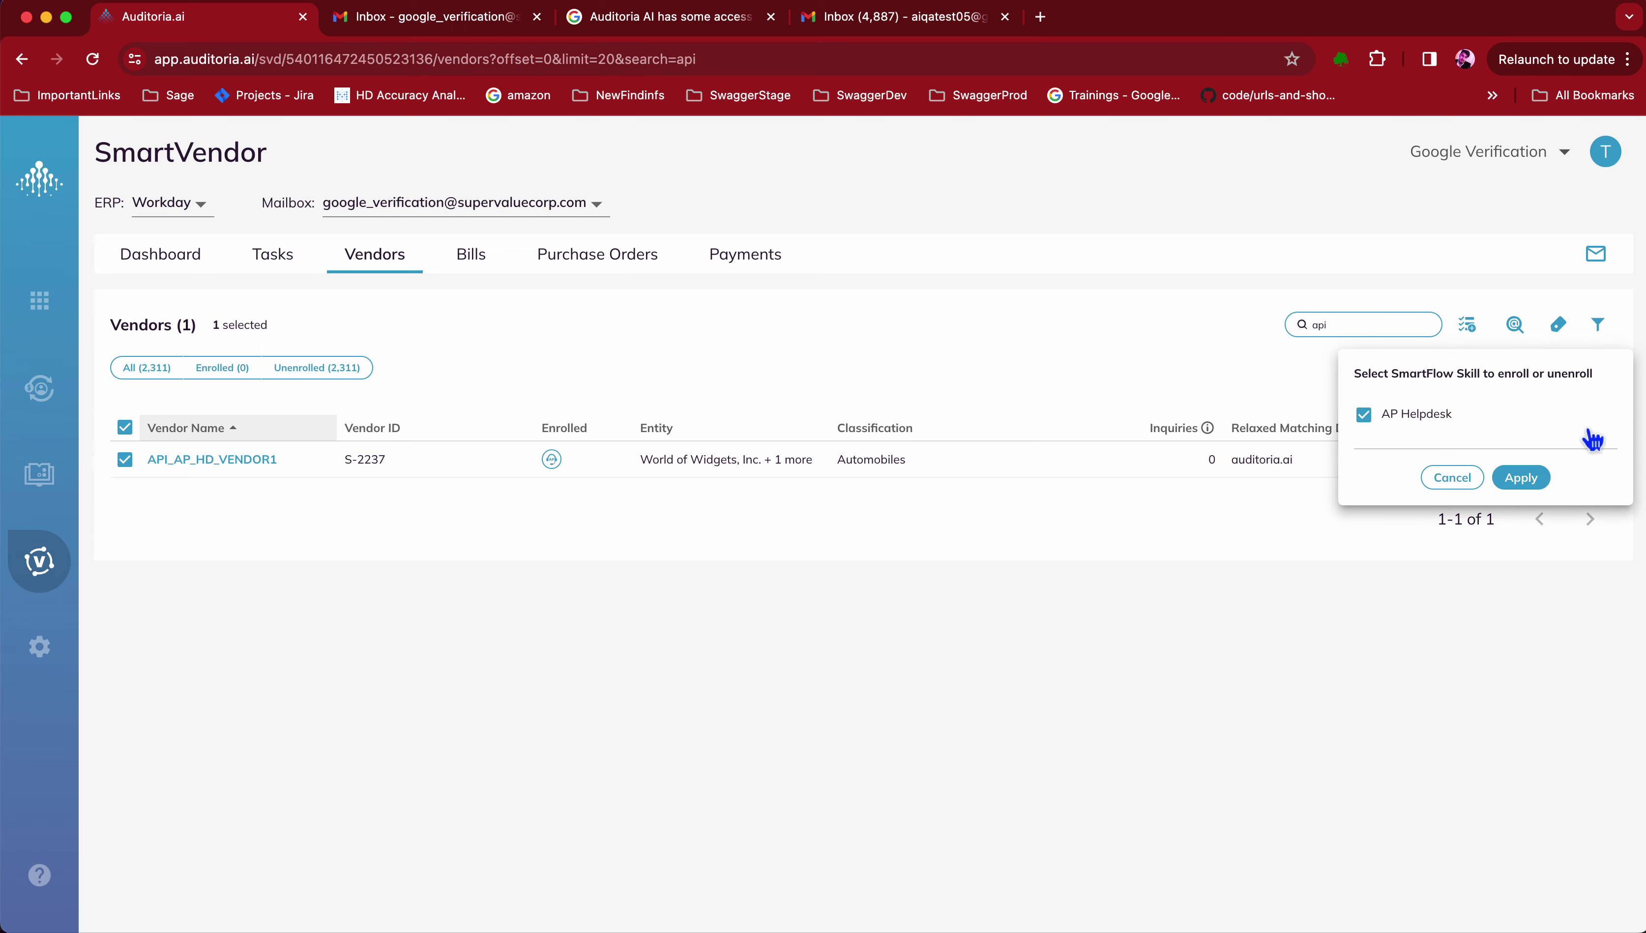
click(1522, 478)
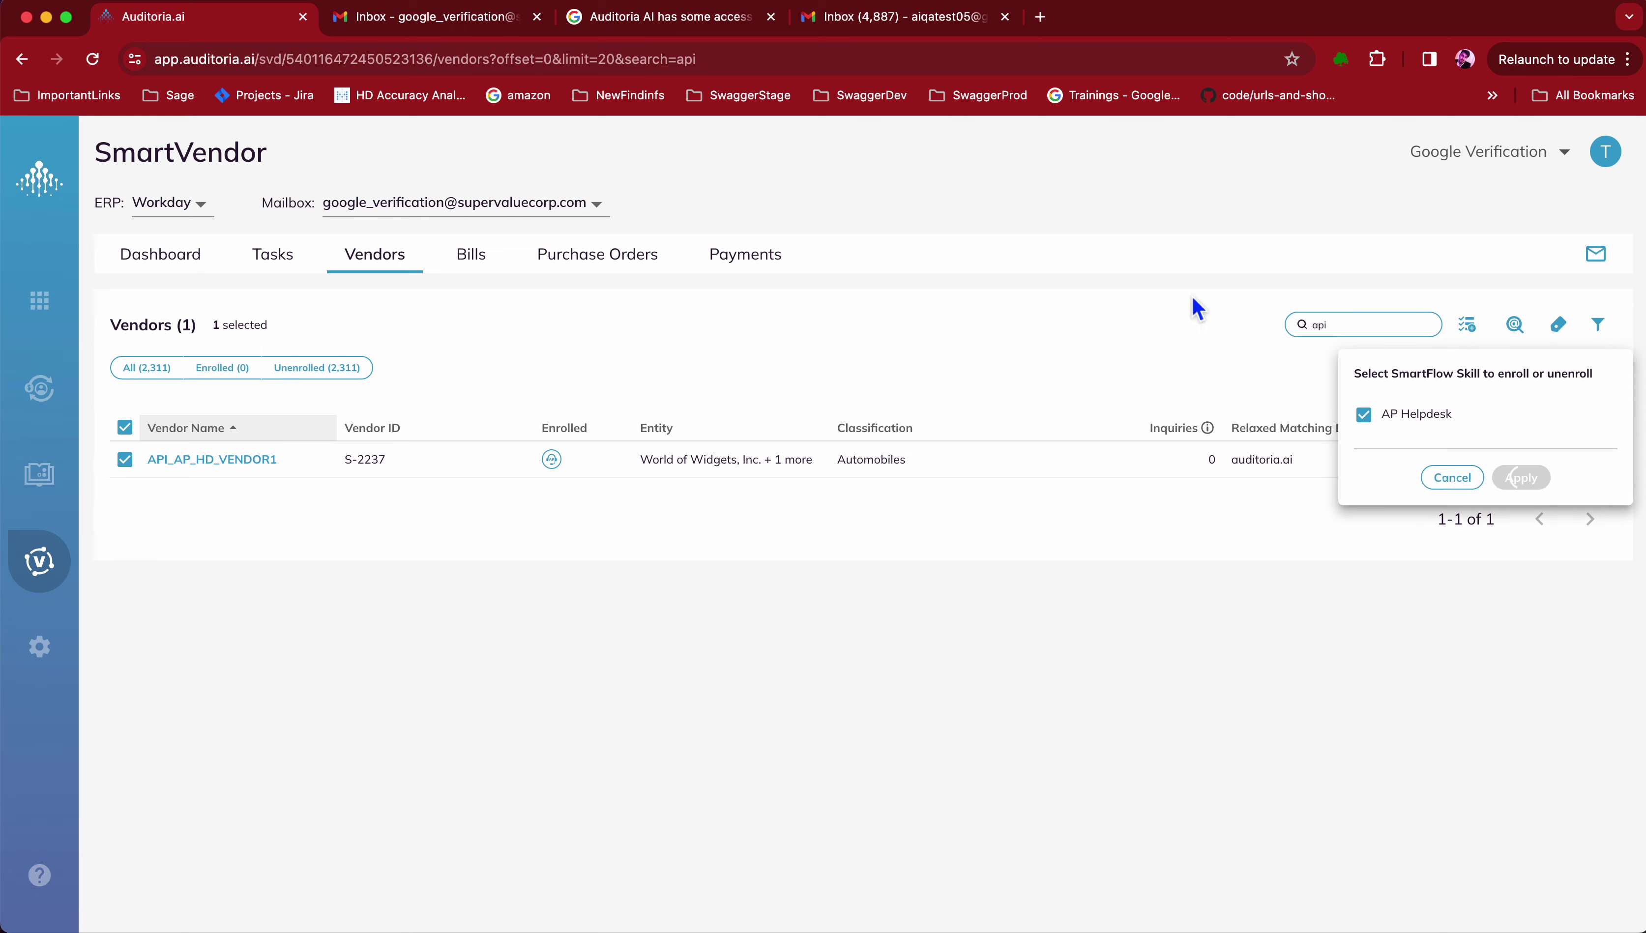
click(1594, 254)
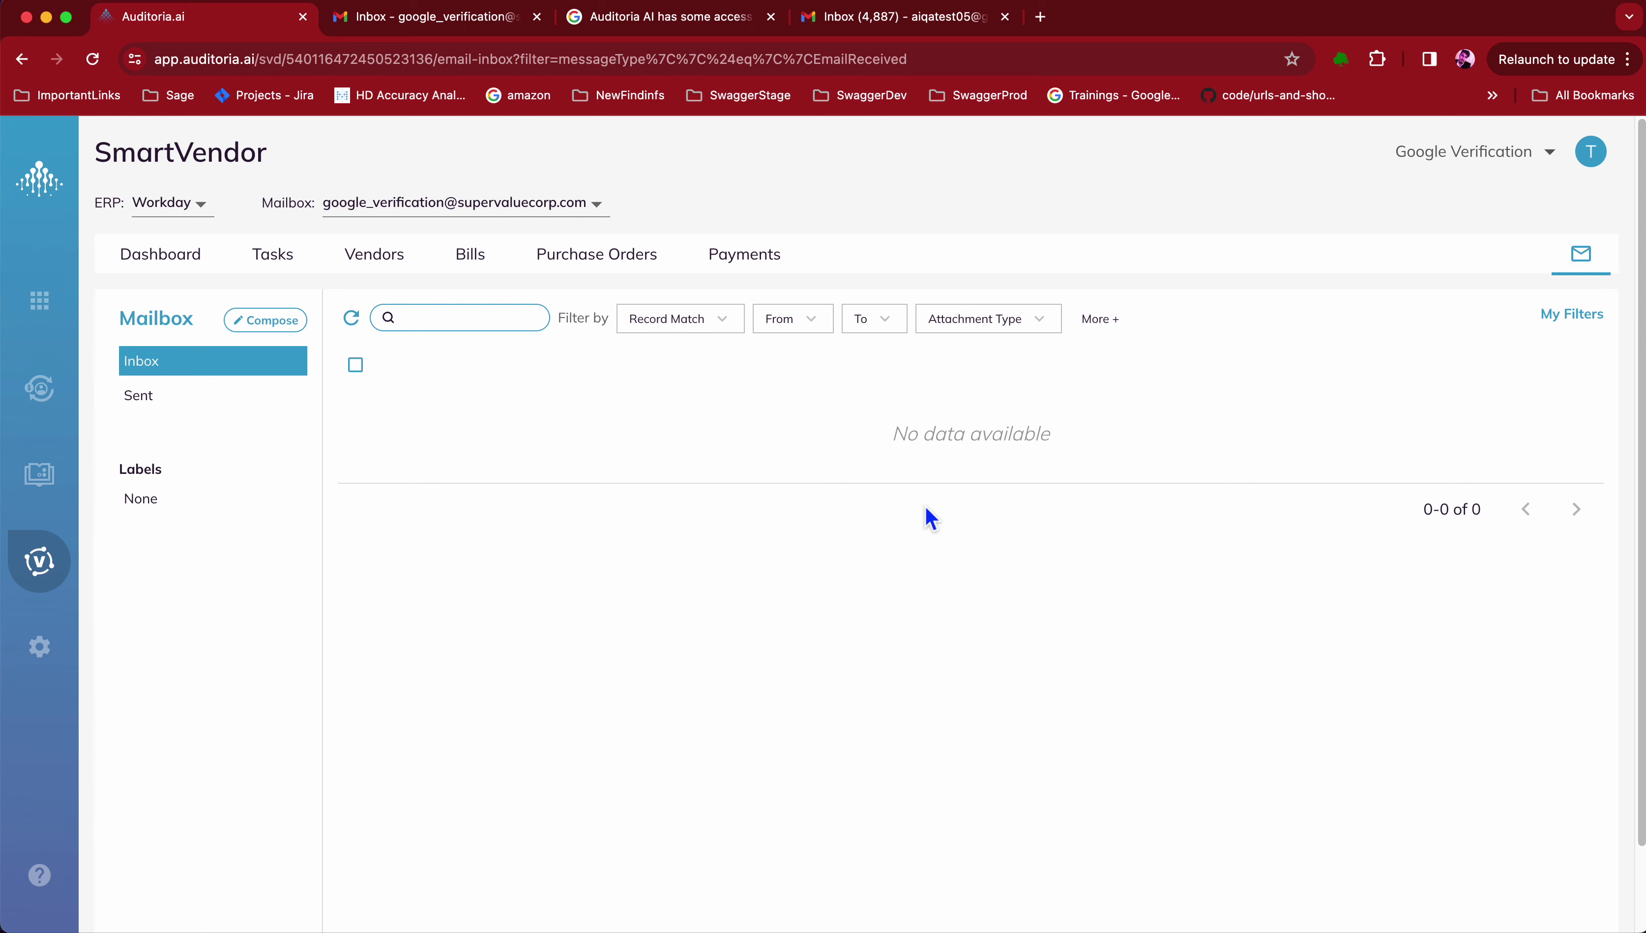
Step: Switch to the verification notes, replace item 2's status with "Done" and append "- InProgress" to item 3
key(super+Tab)
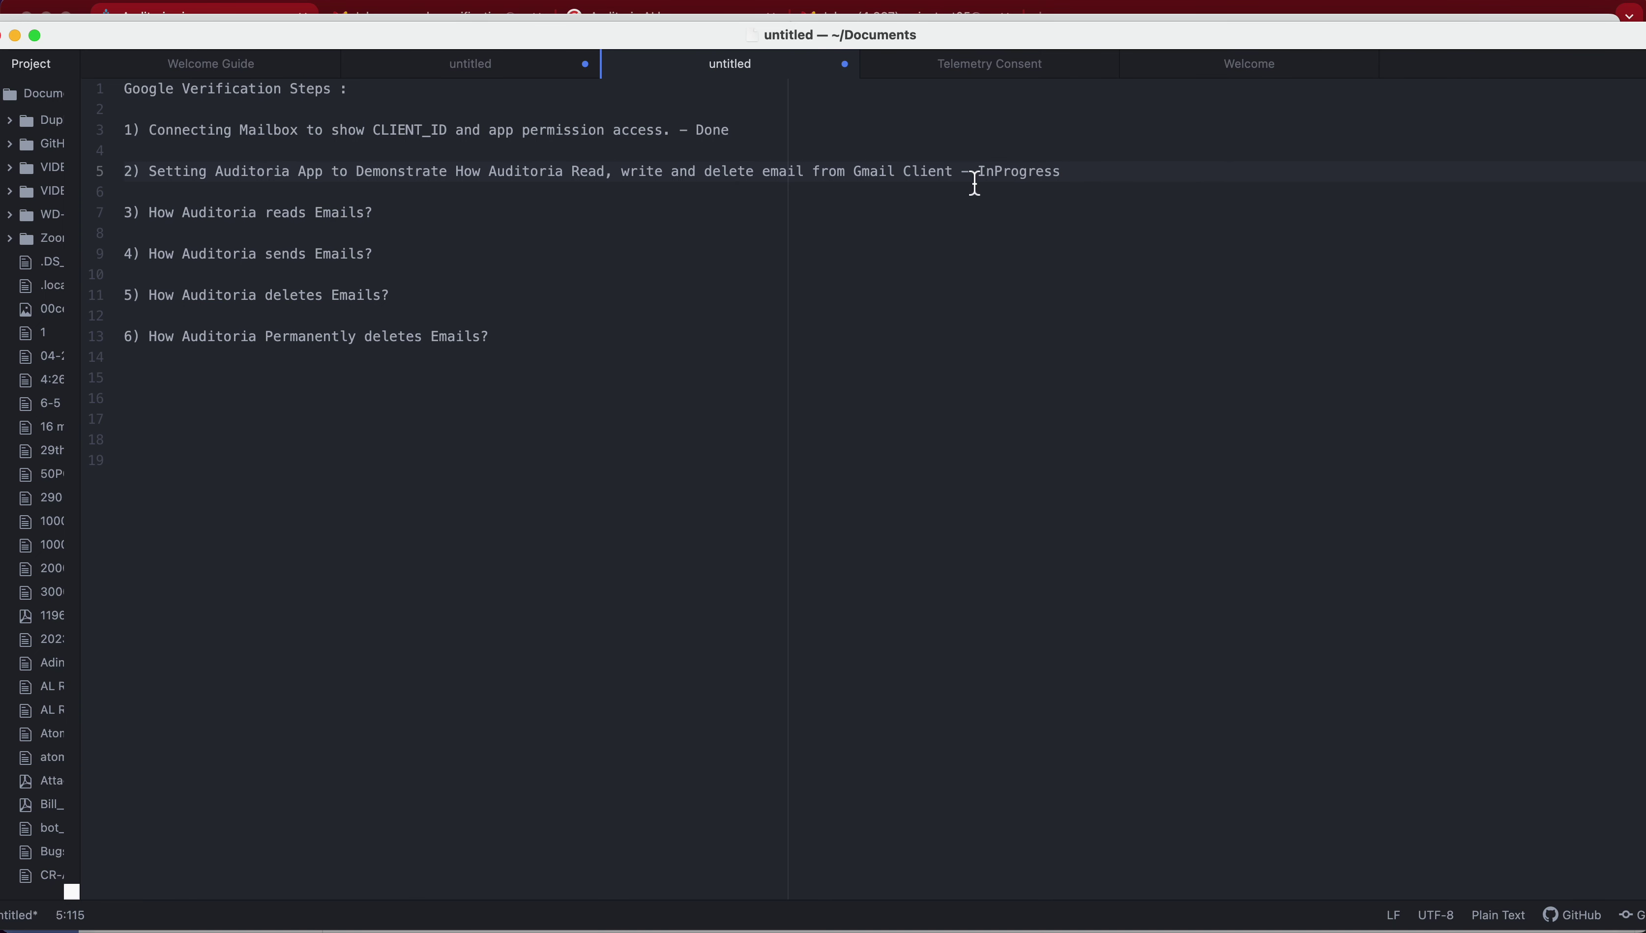
drag(985, 175, 1064, 175)
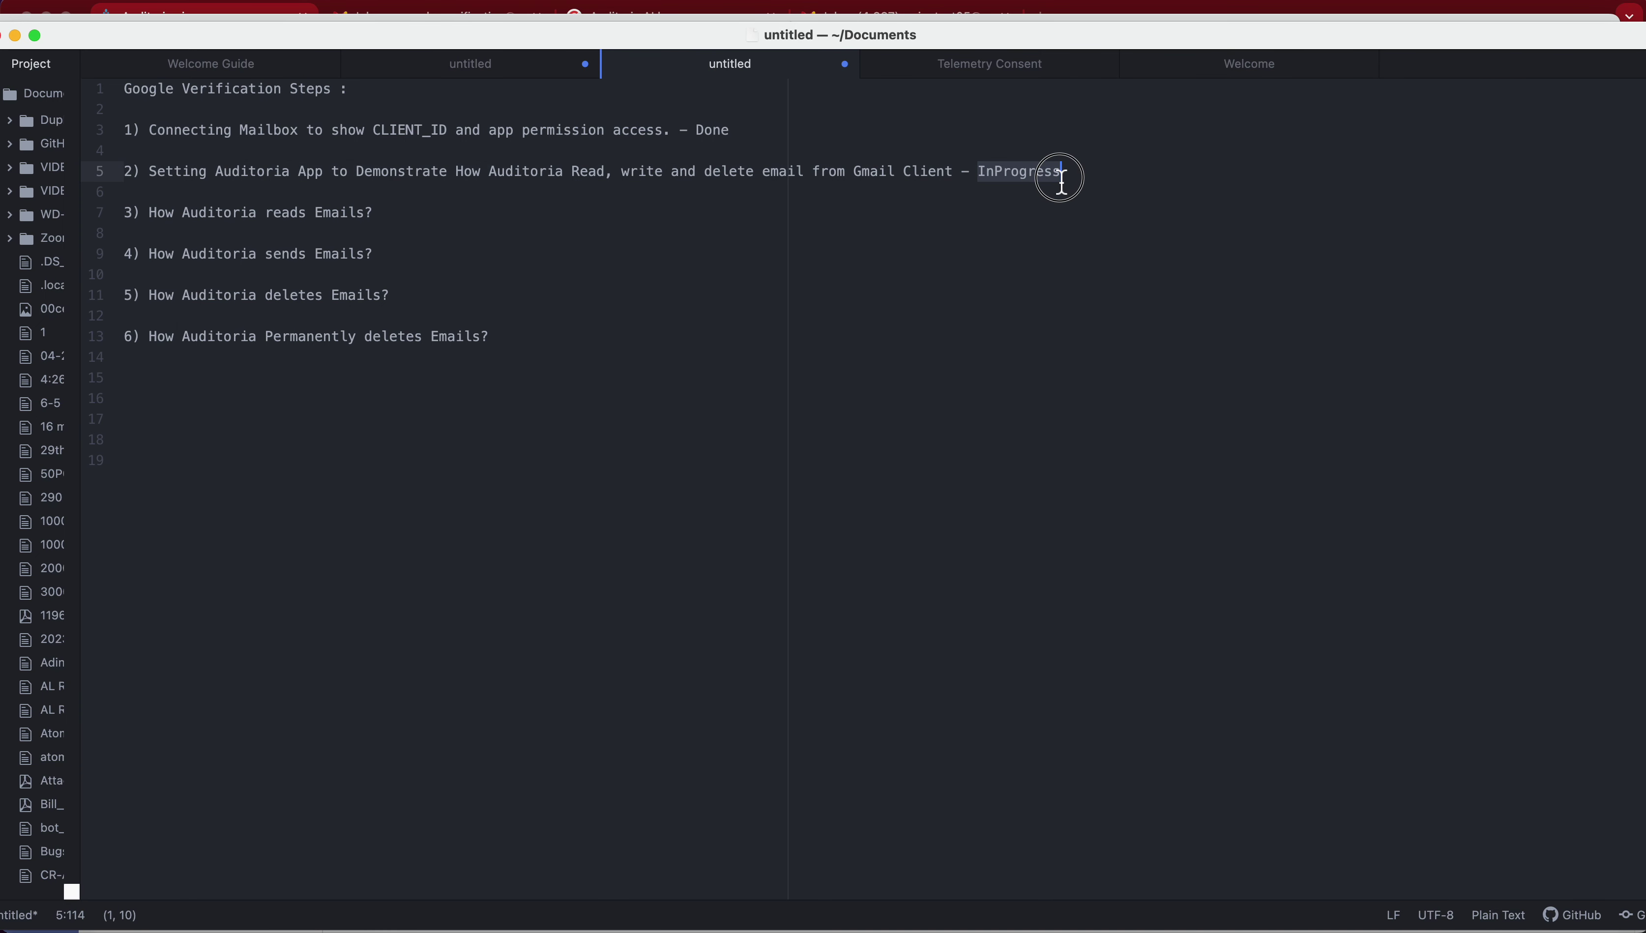
text(Done)
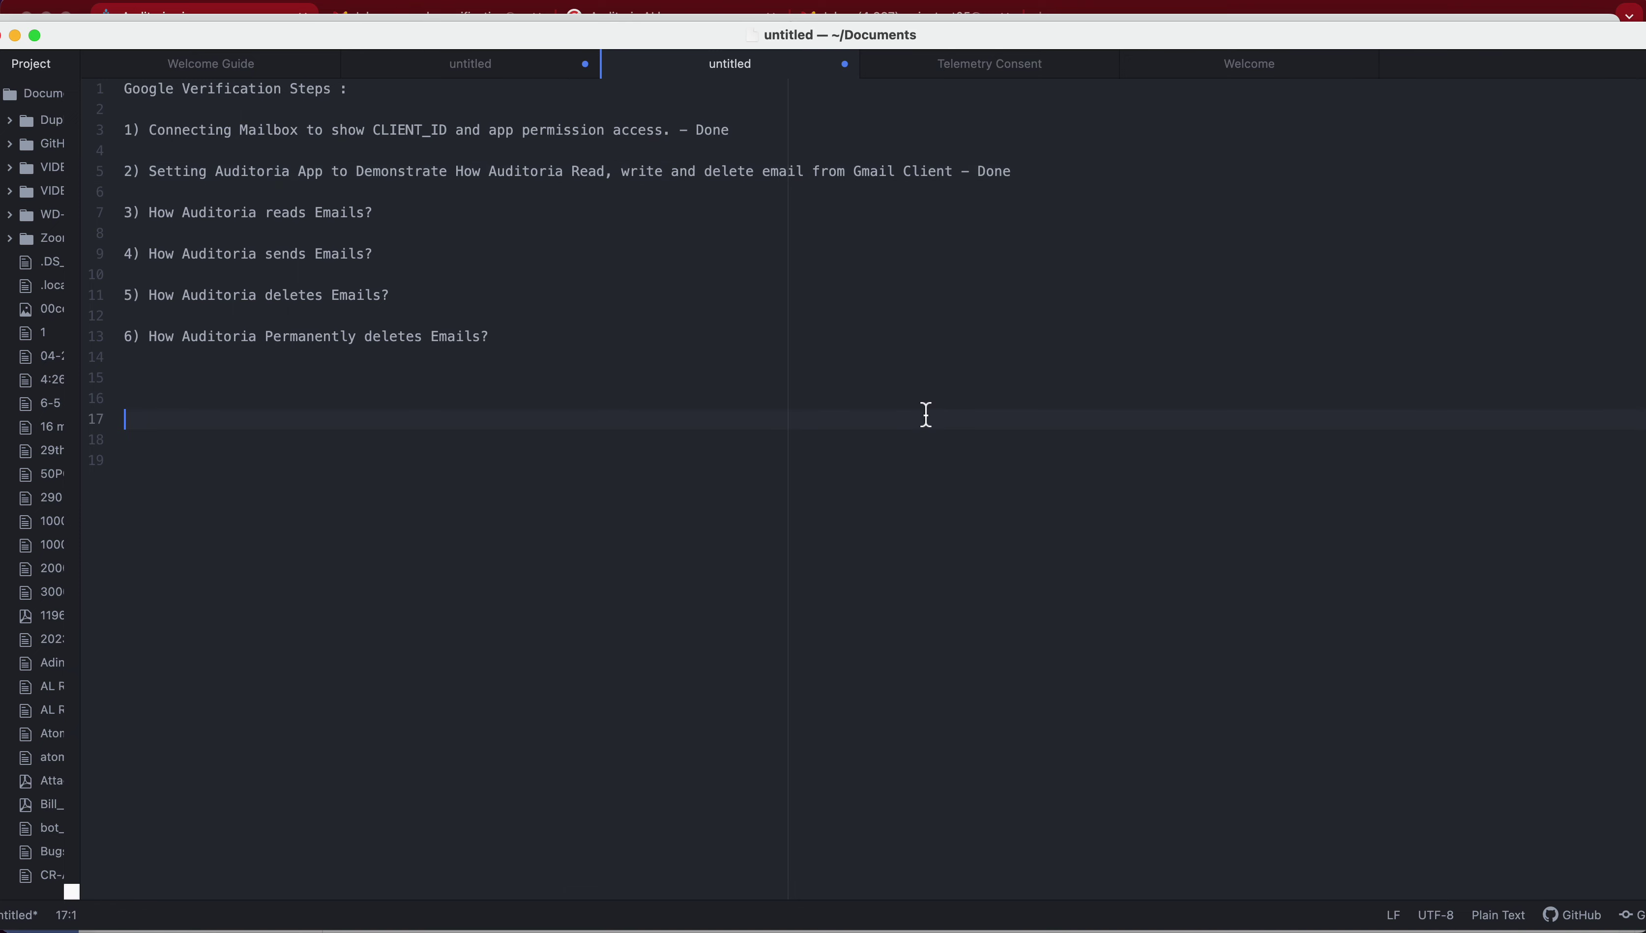
drag(148, 213, 364, 216)
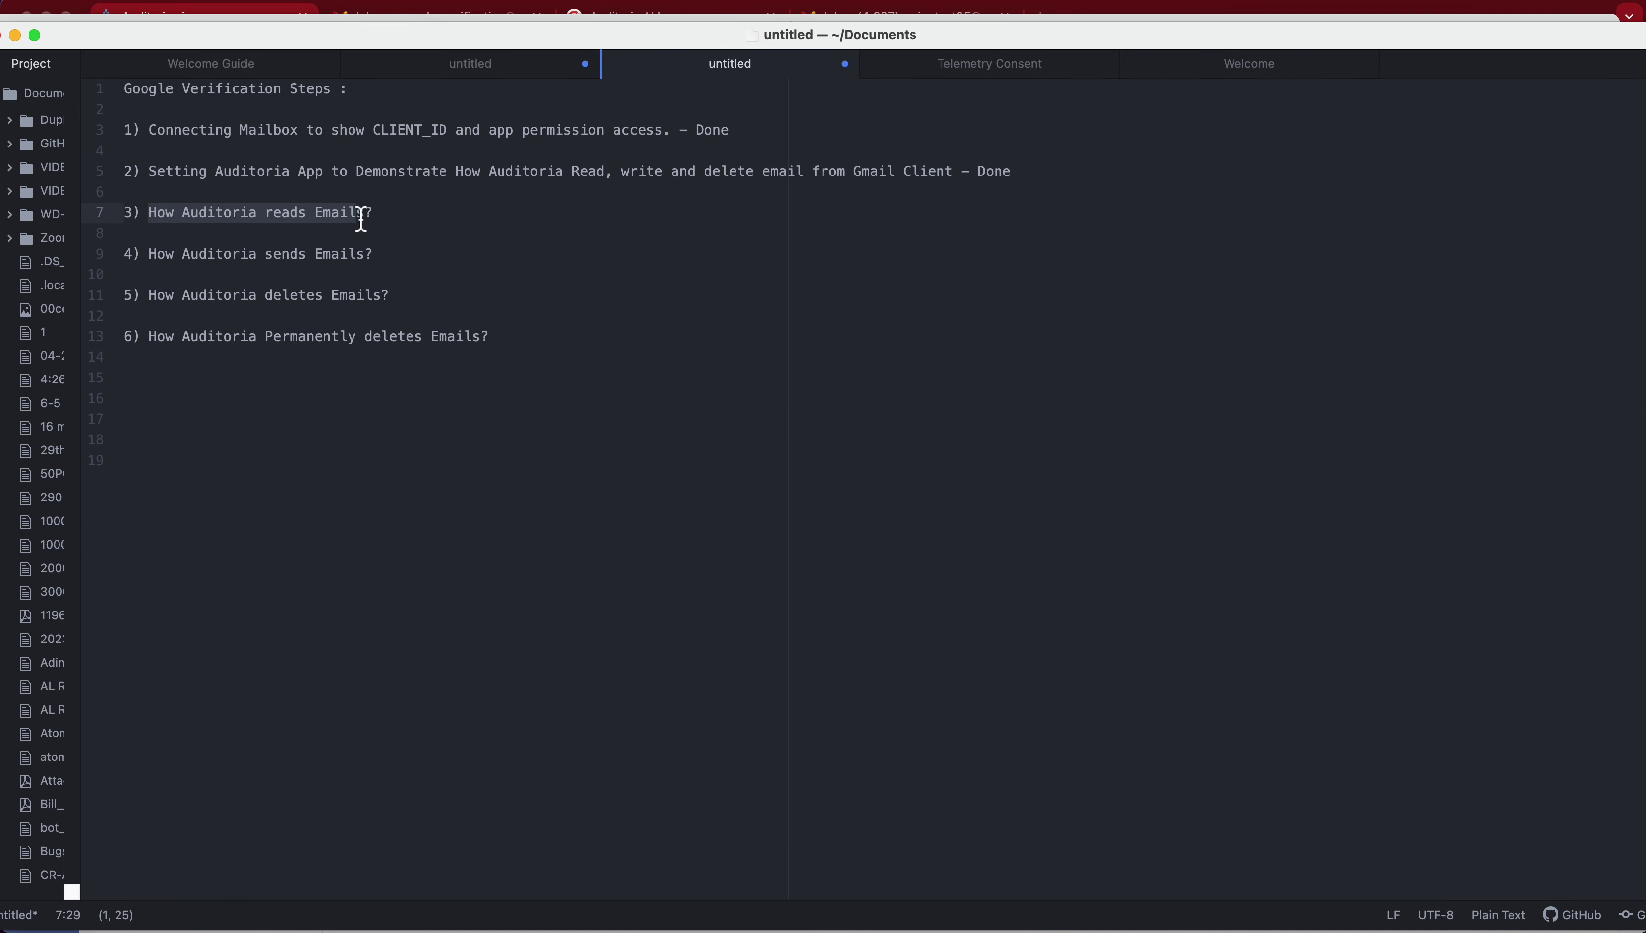
click(421, 219)
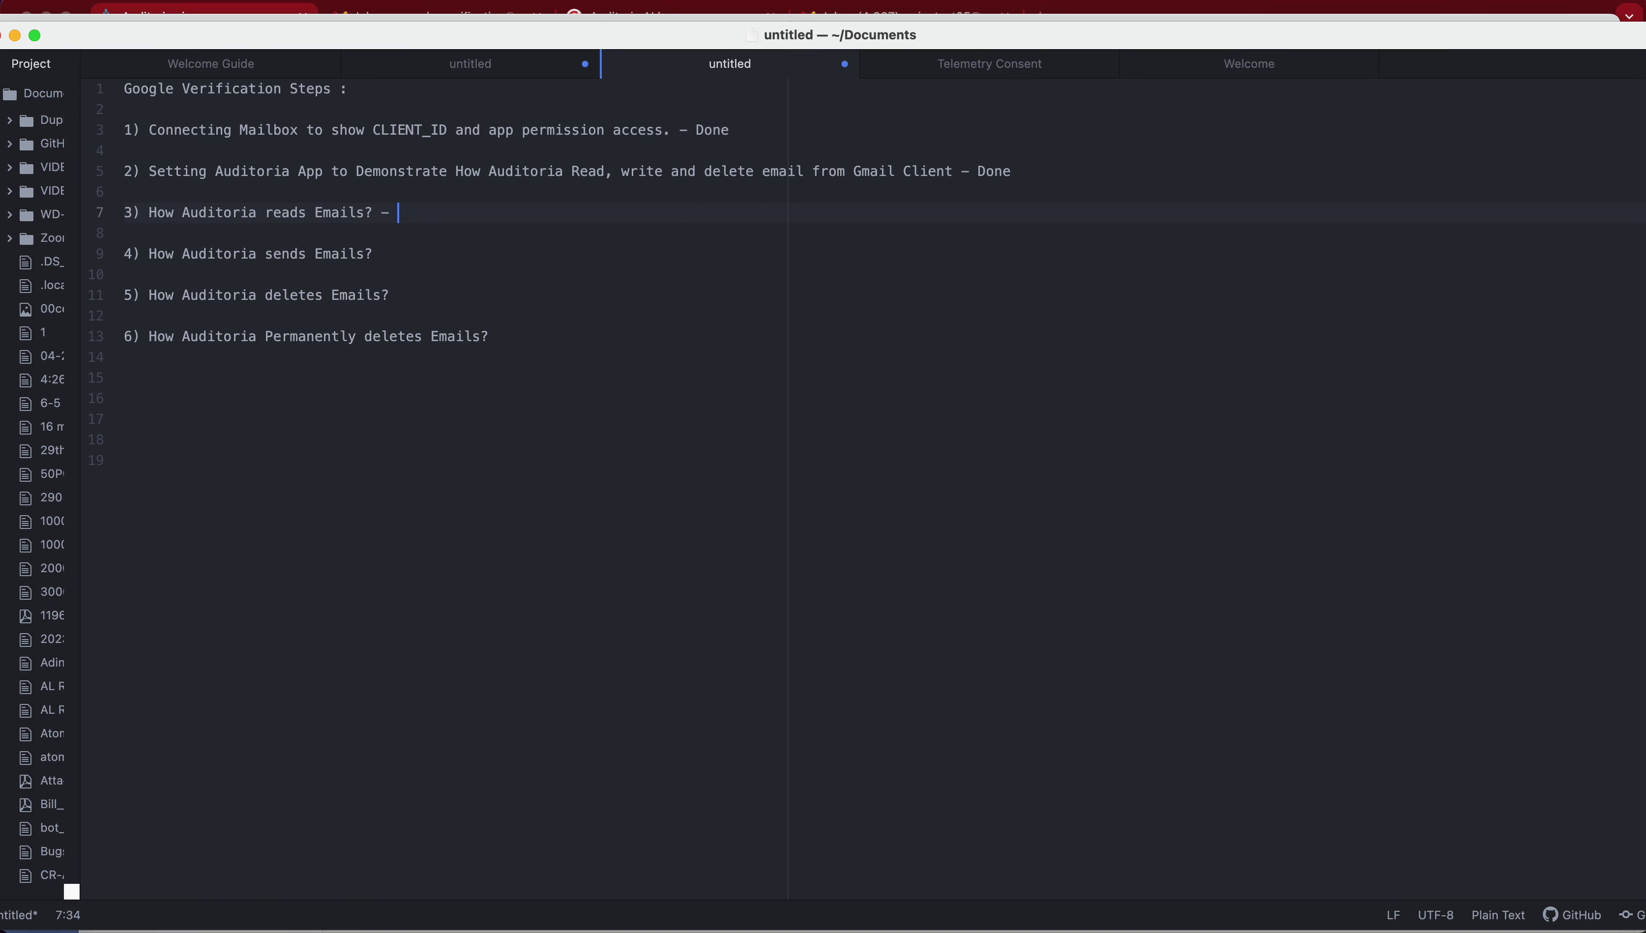
text(- InProgress)
Step: In the QA account's Gmail draft, write "TEST EMAIL 1" with body "Hi This is test email to demonstrate email reading by Auditoria.AI Thanks"
key(super+Tab)
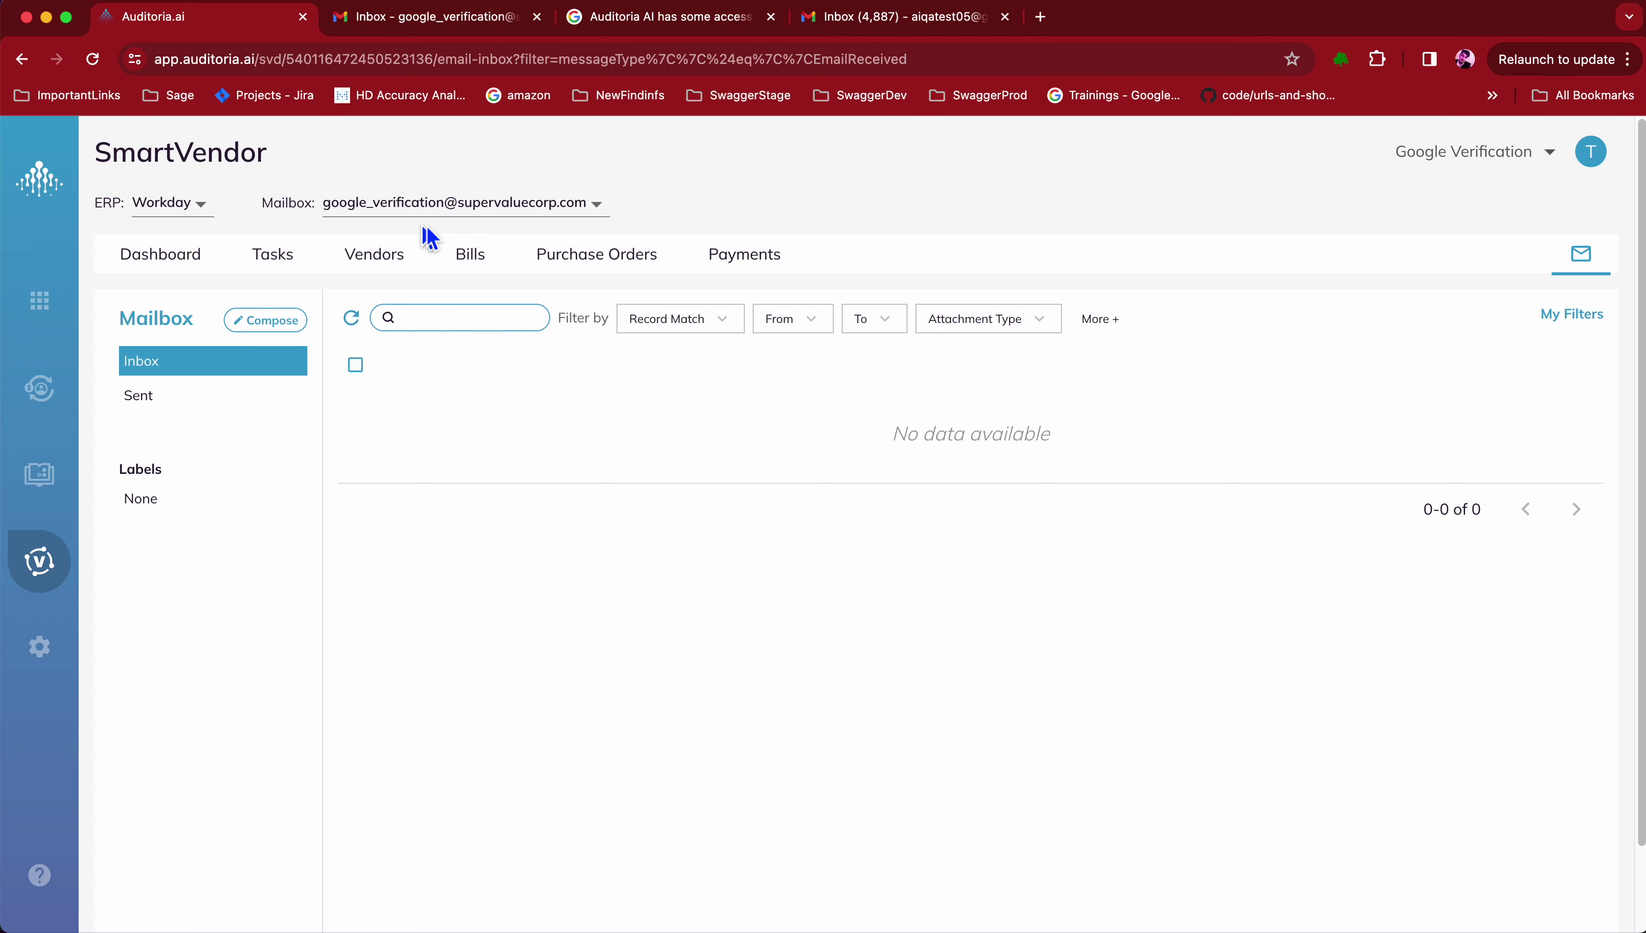
click(898, 20)
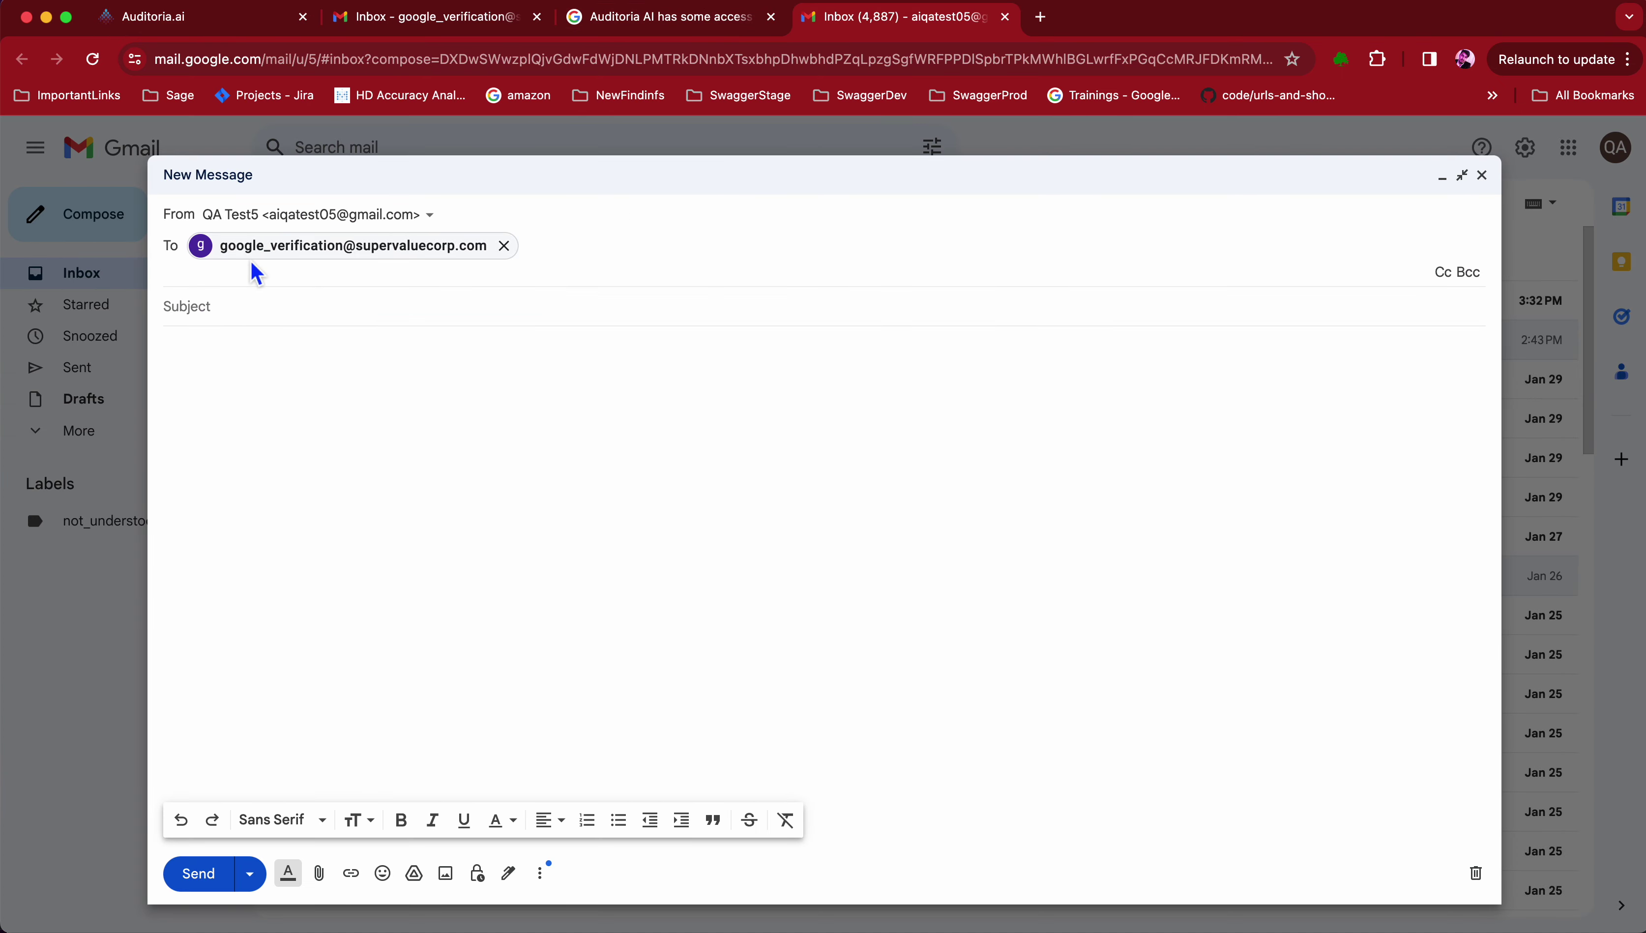
click(224, 307)
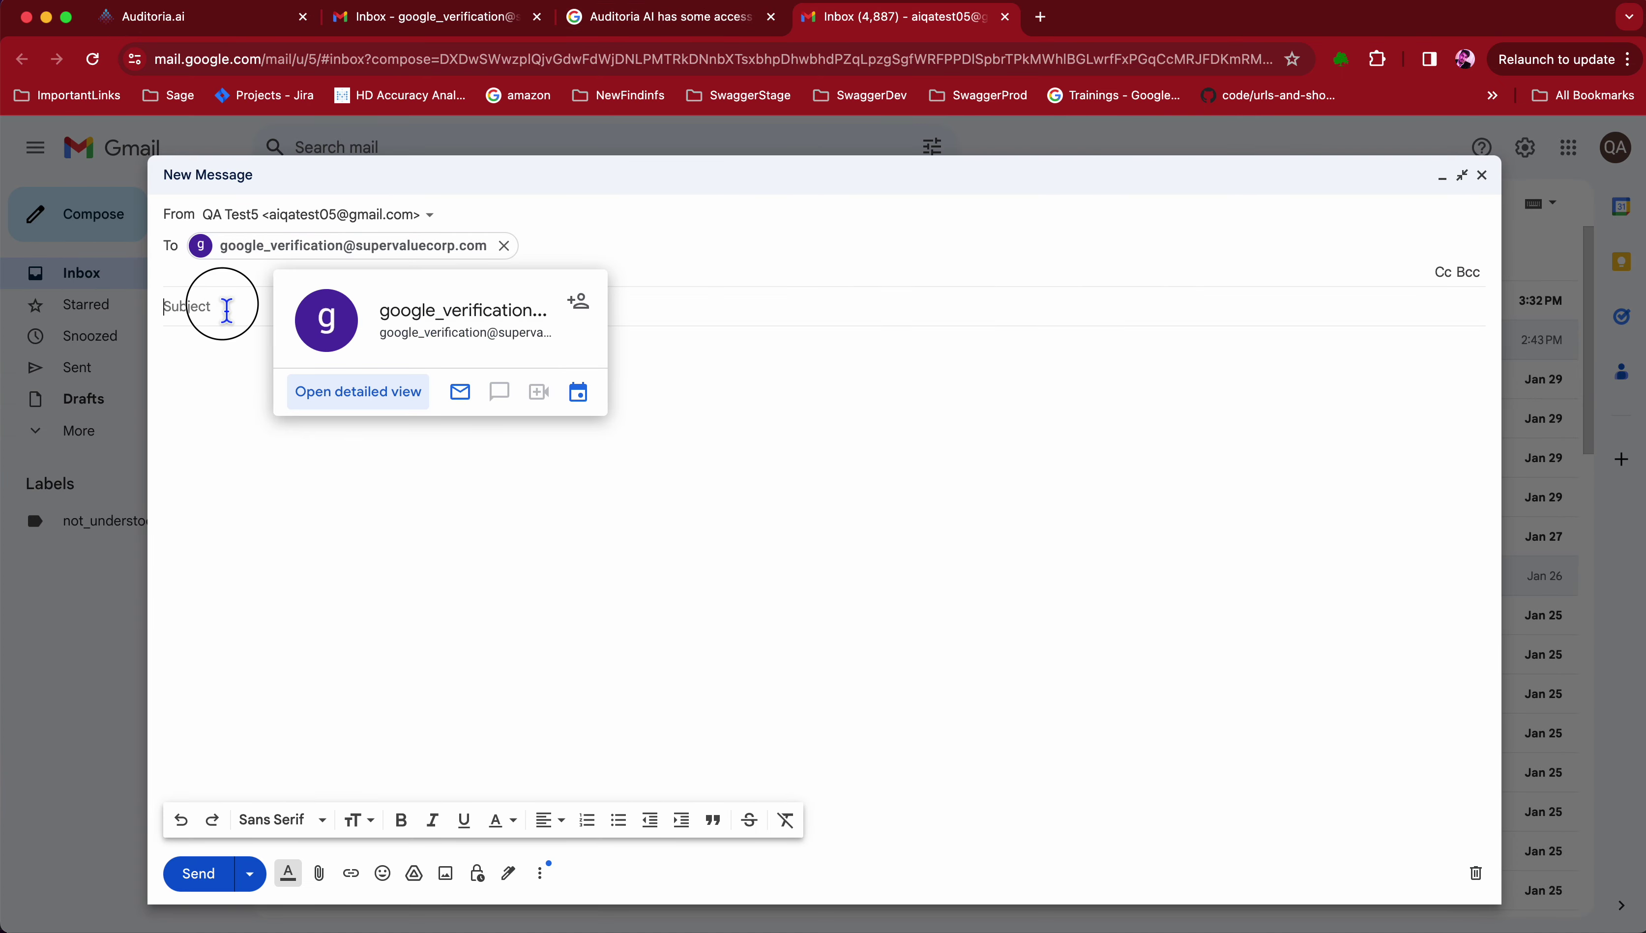
text(TEST EMAIL 1)
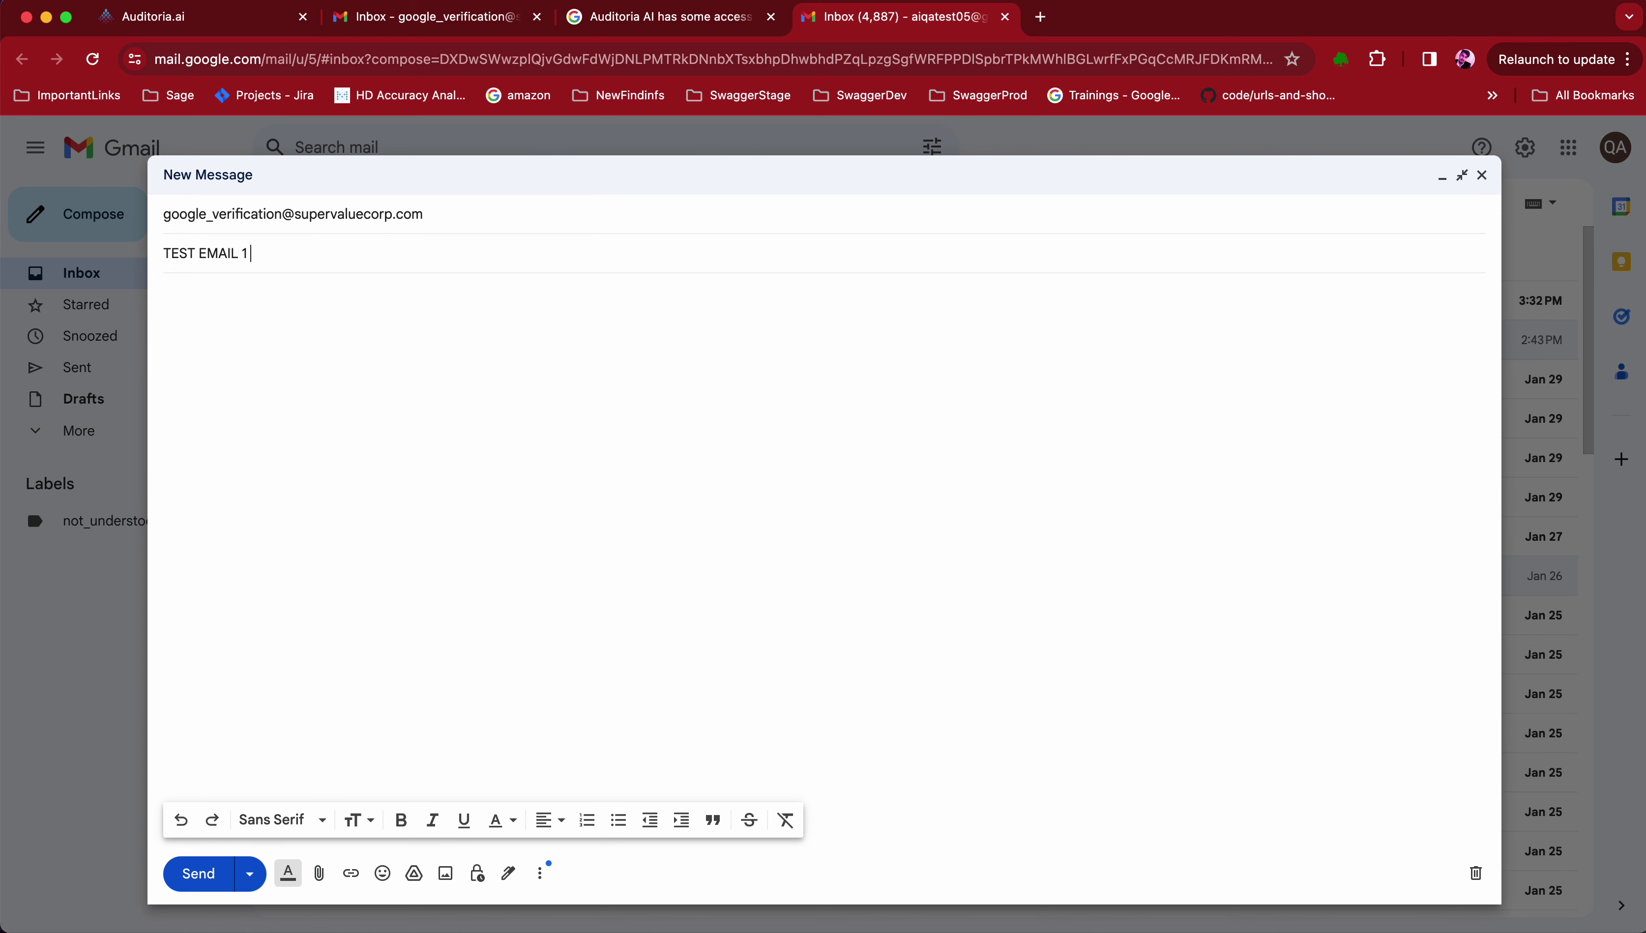
click(253, 459)
text(Hi)
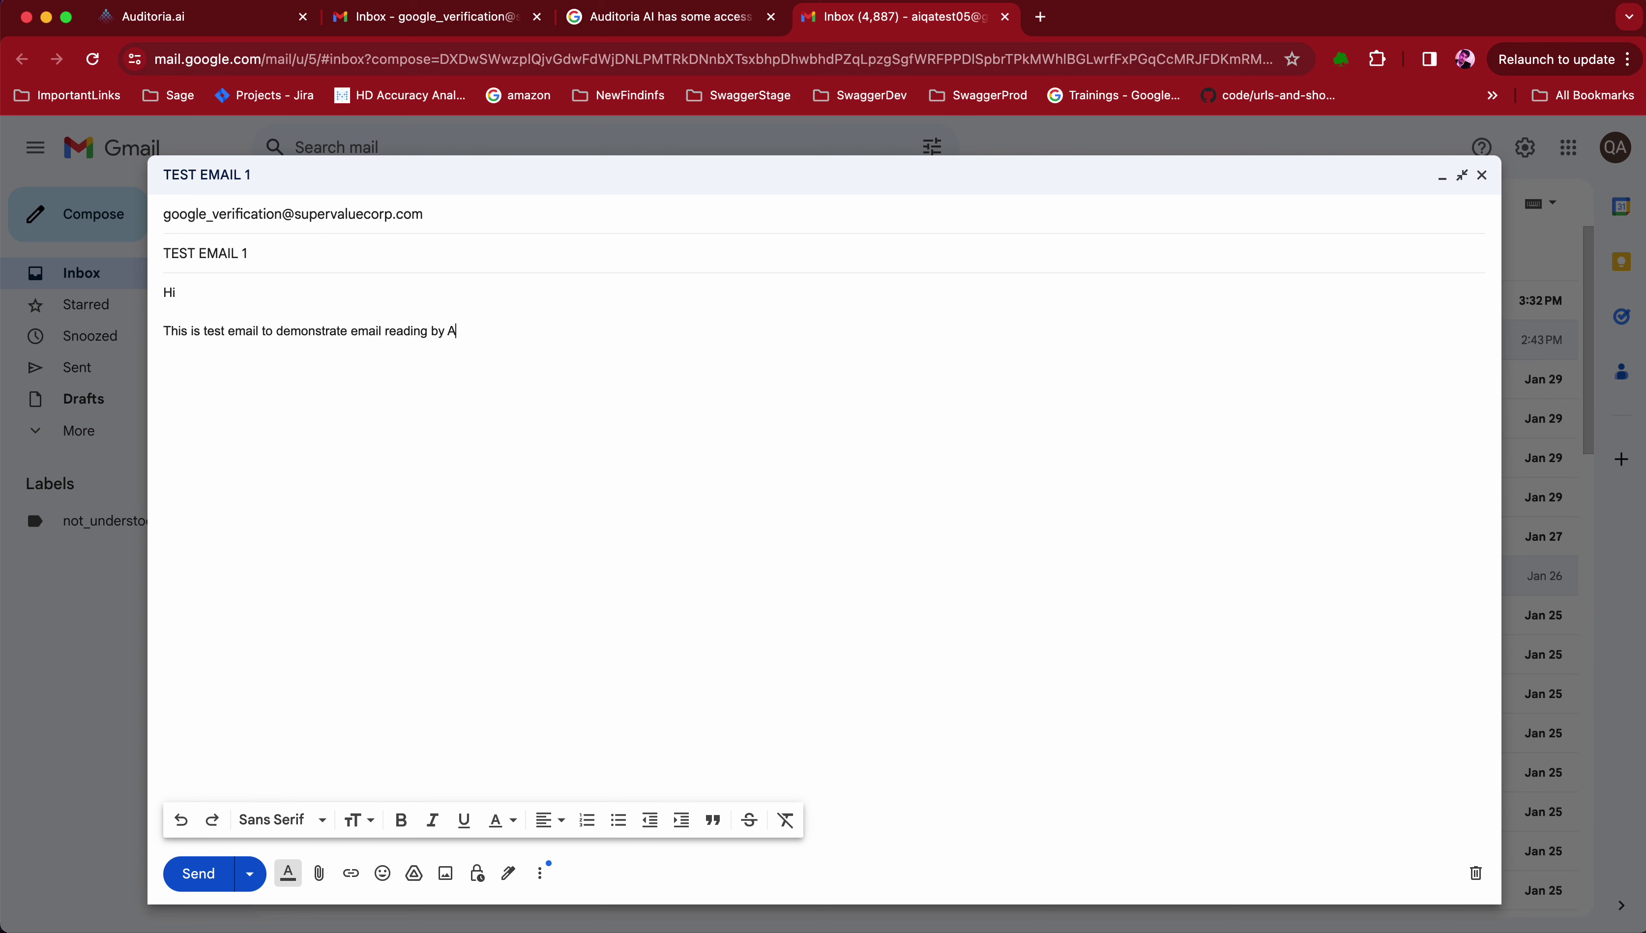
click(499, 350)
text(hanks)
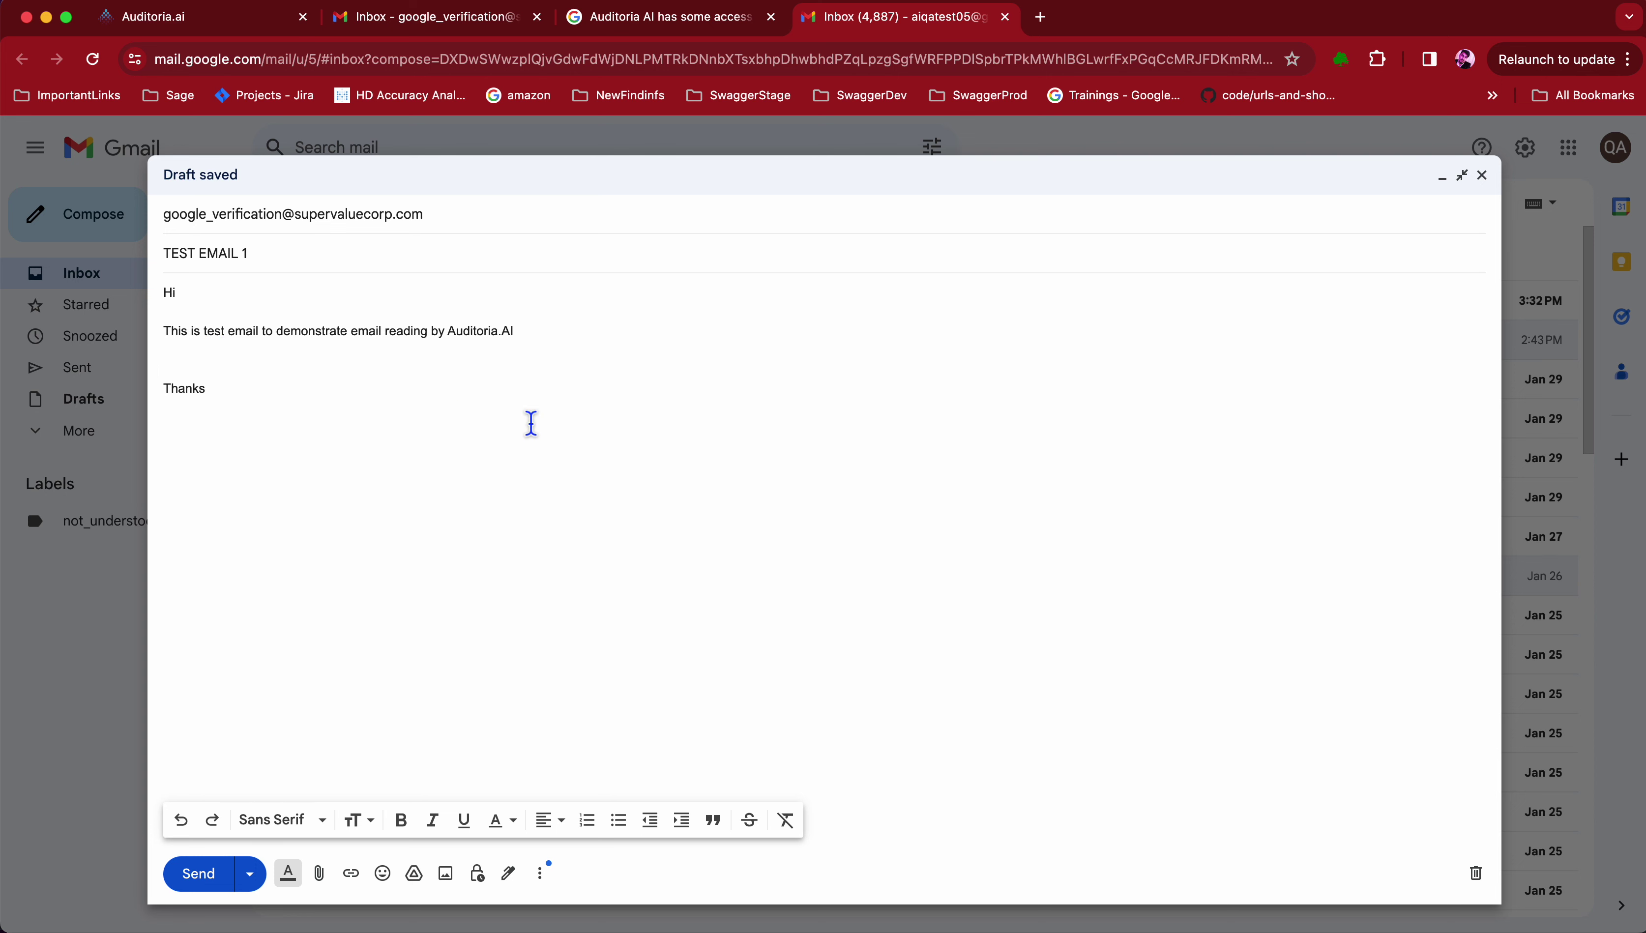
Step: Copy the whole message body and send TEST EMAIL 1 to the verification mailbox
key(super+a)
key(super+c)
click(523, 443)
click(213, 886)
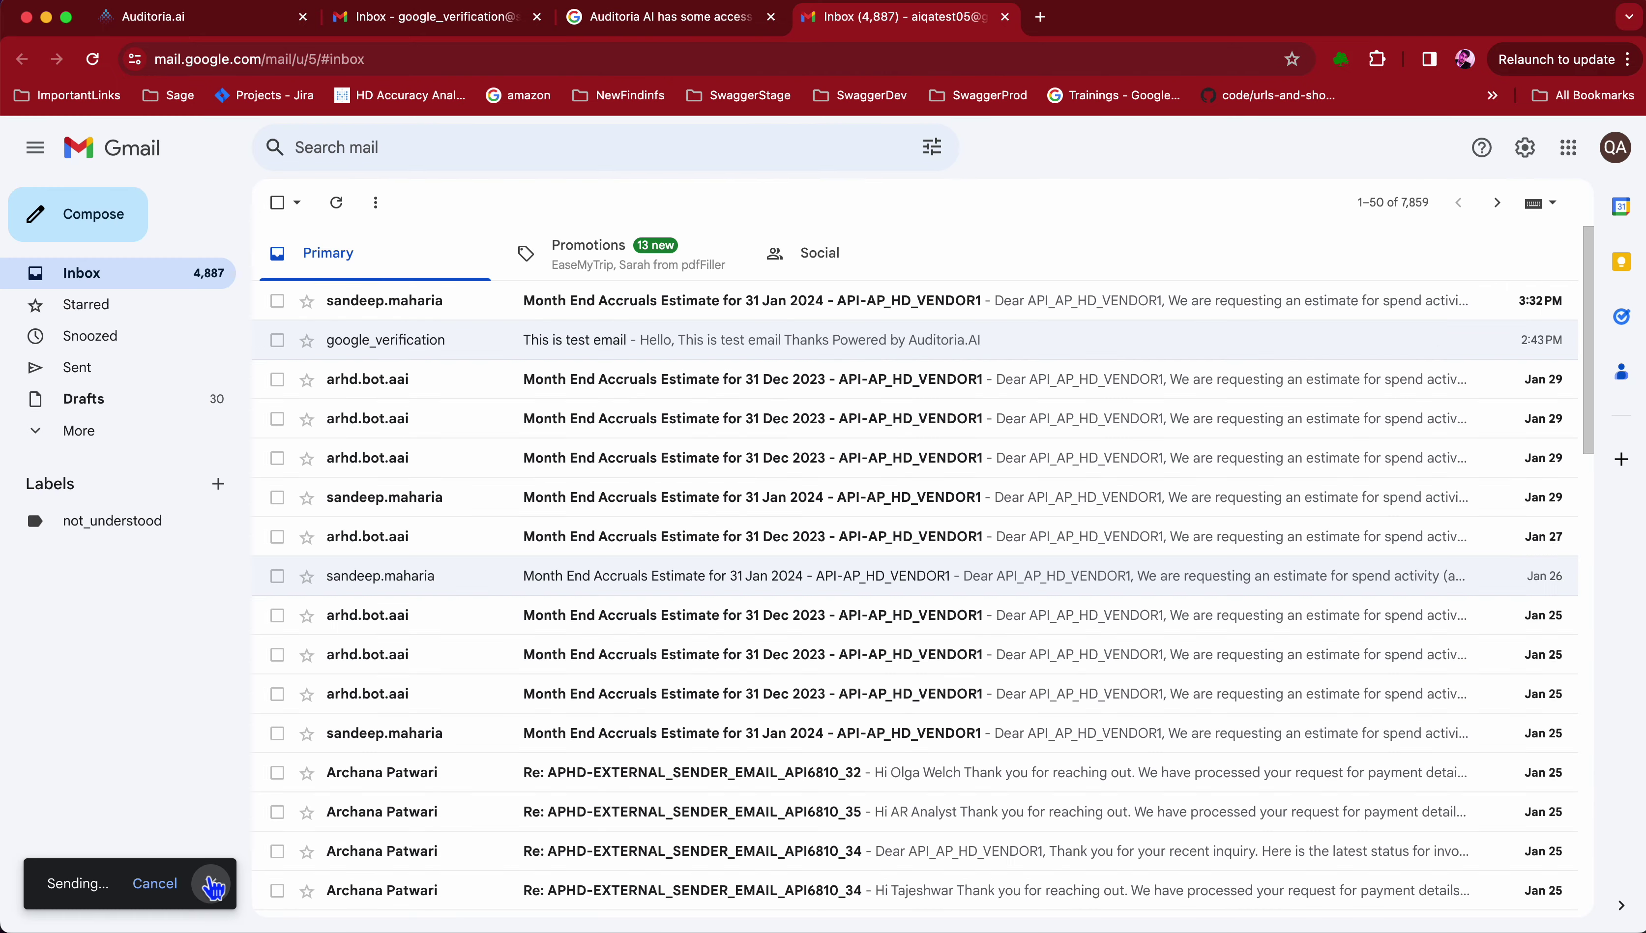
Step: Start a new message in the enlarged compose window and address it to the Google verification mailbox
click(130, 229)
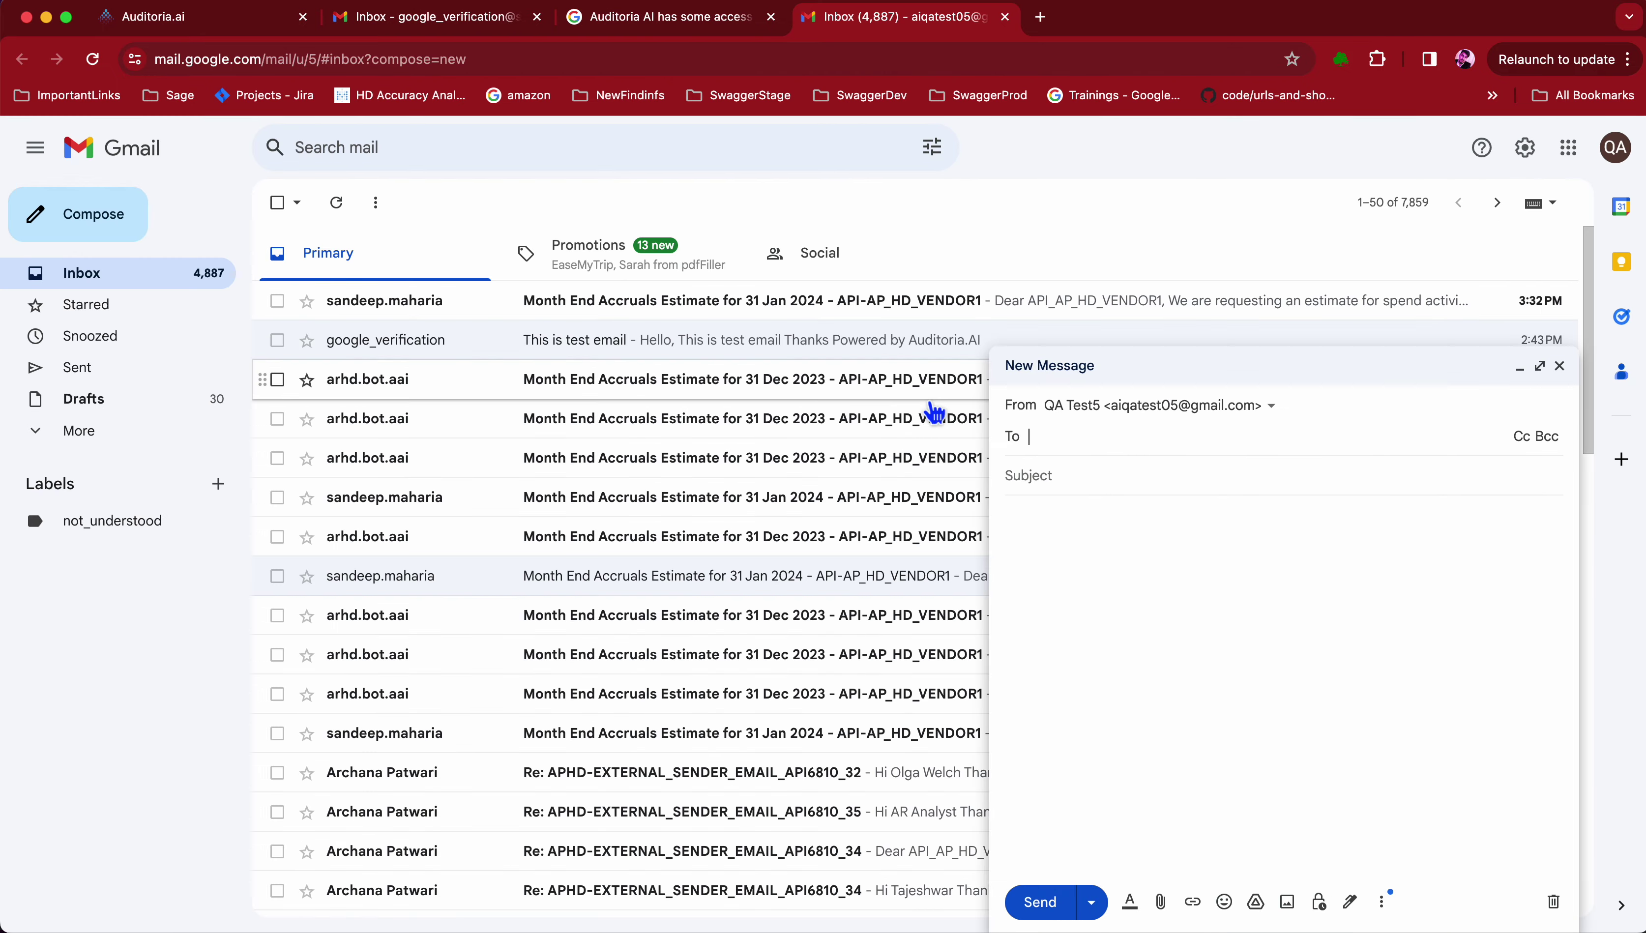
click(1555, 383)
click(137, 226)
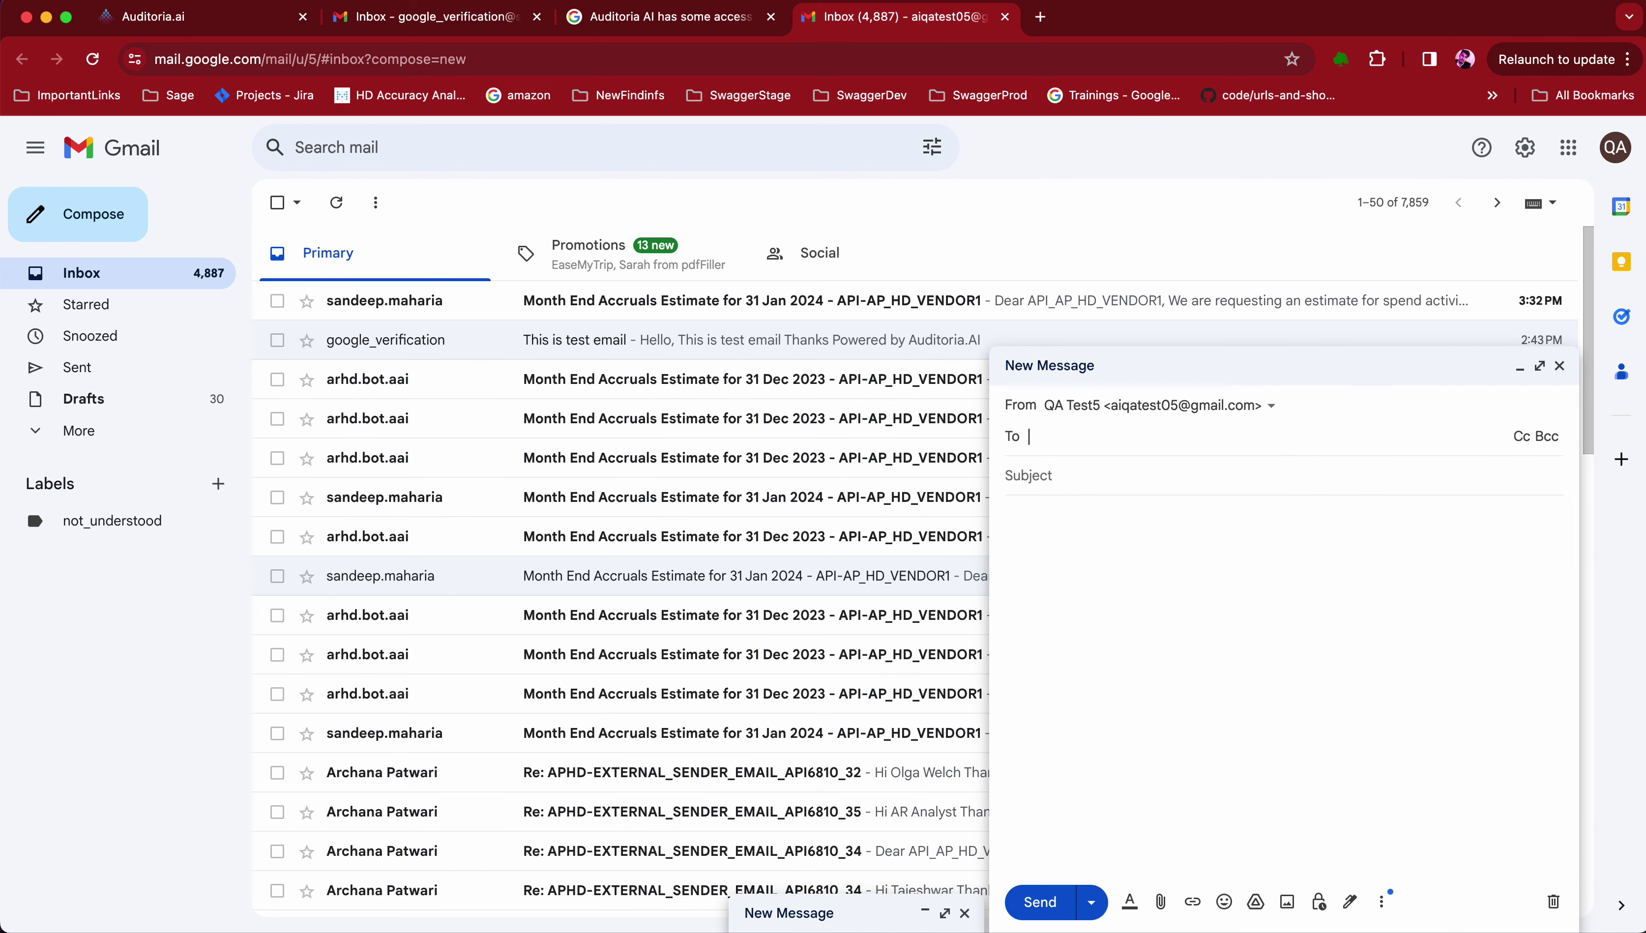
click(1545, 376)
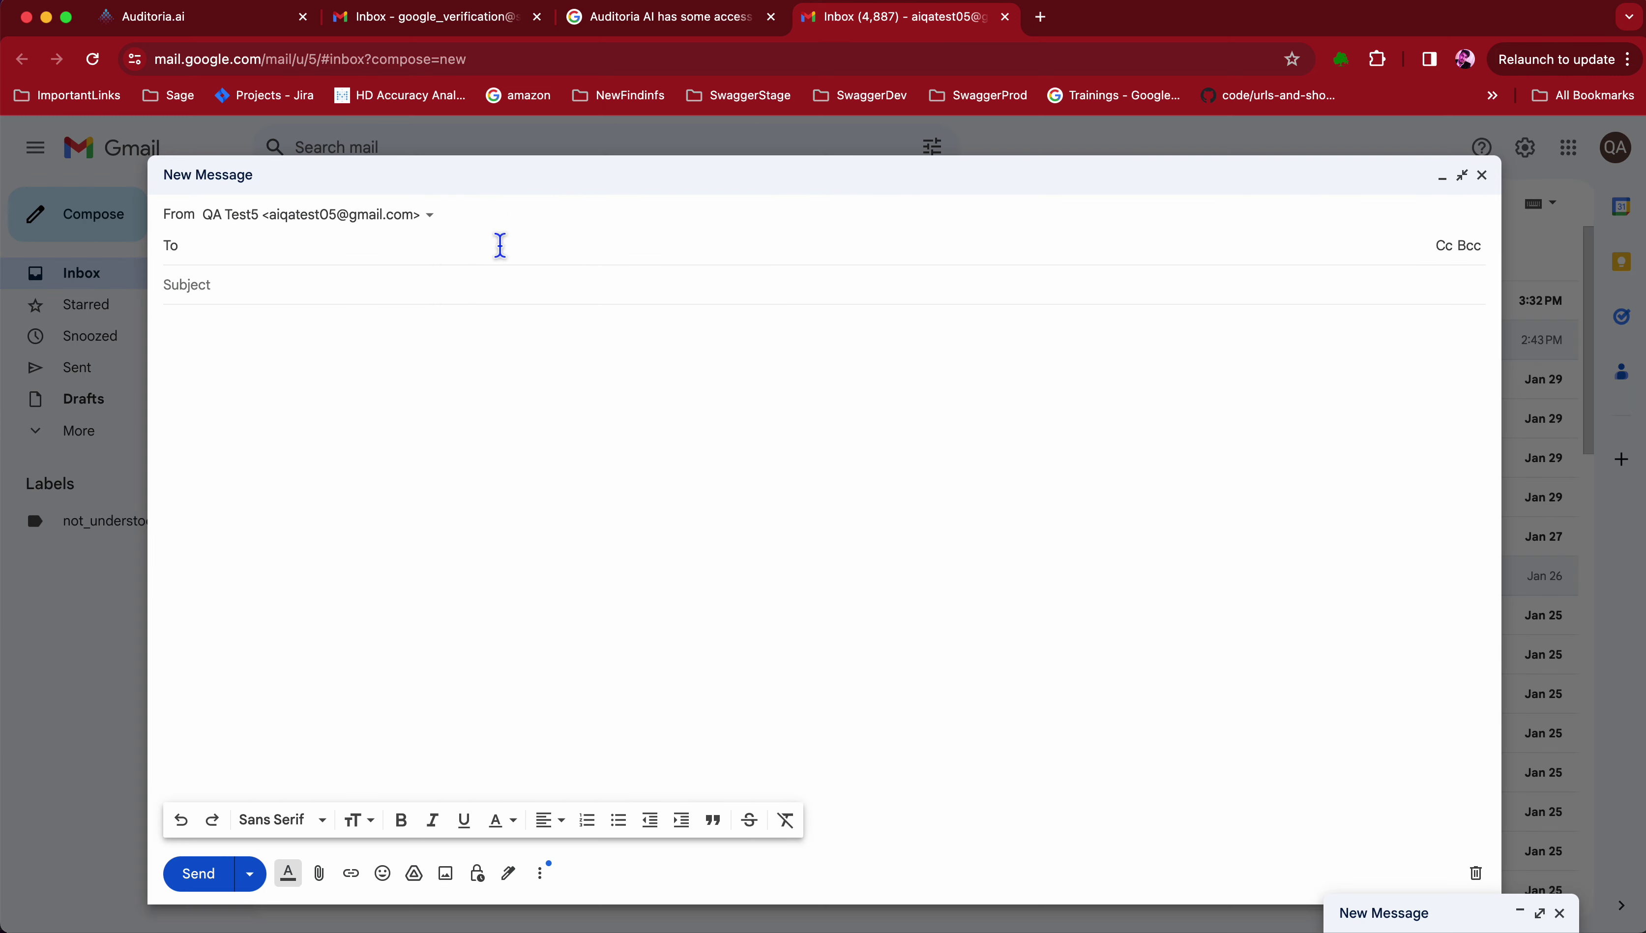
text(goo)
key(Return)
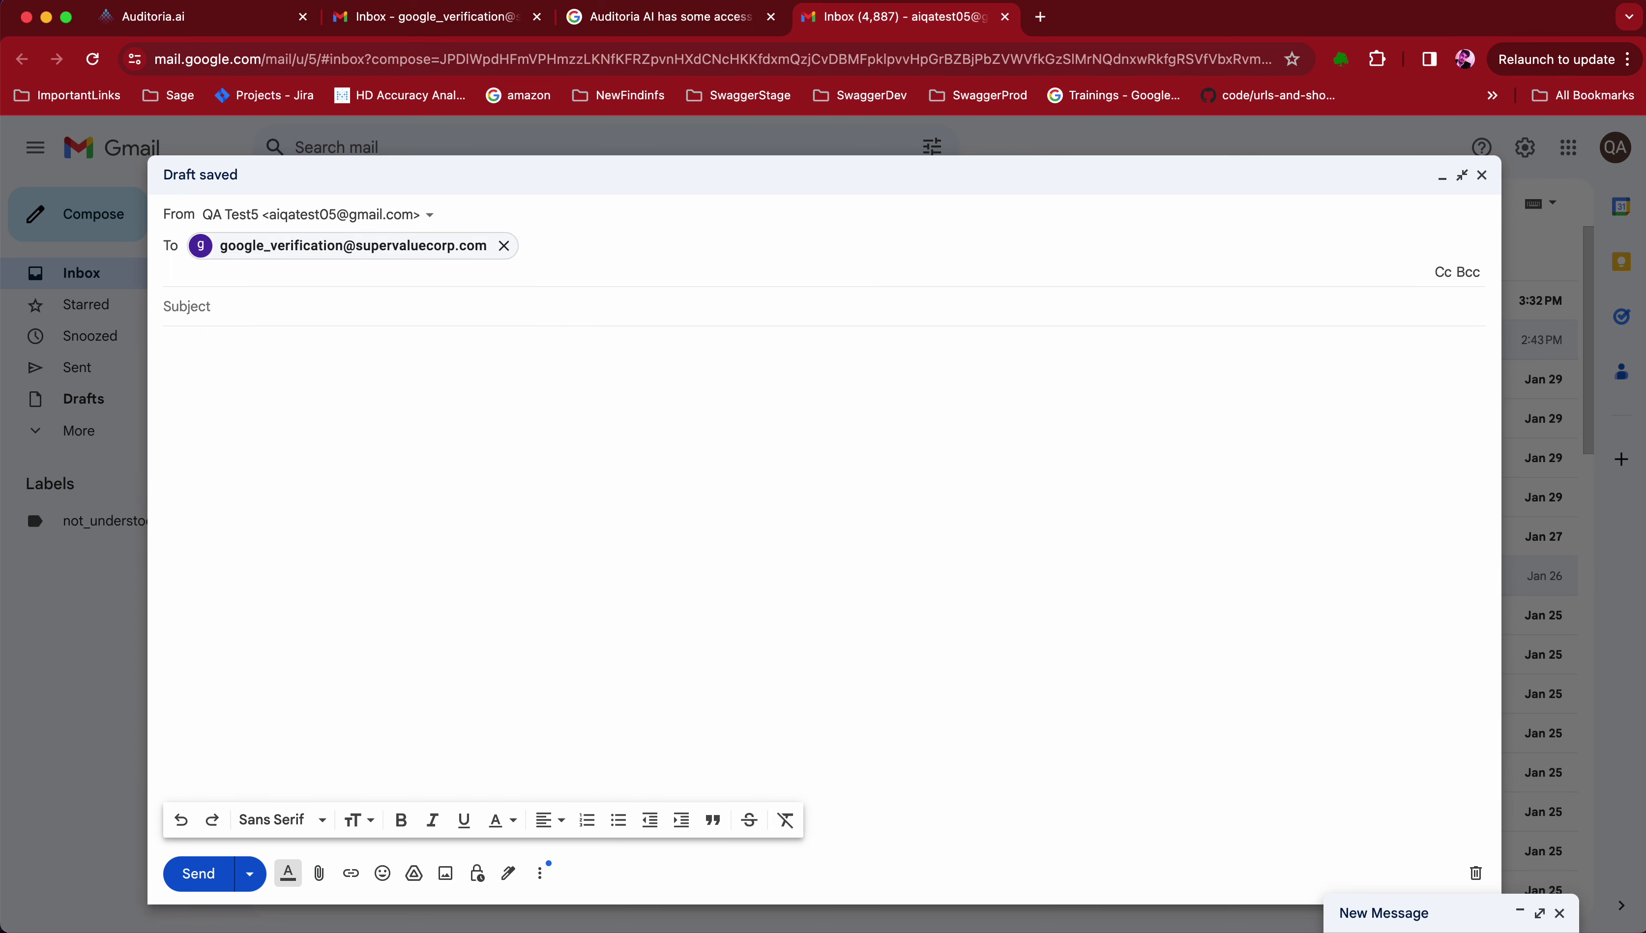
Step: Paste the copied body into the new message, set the subject to "test email 2", and send it
click(445, 316)
key(super+v)
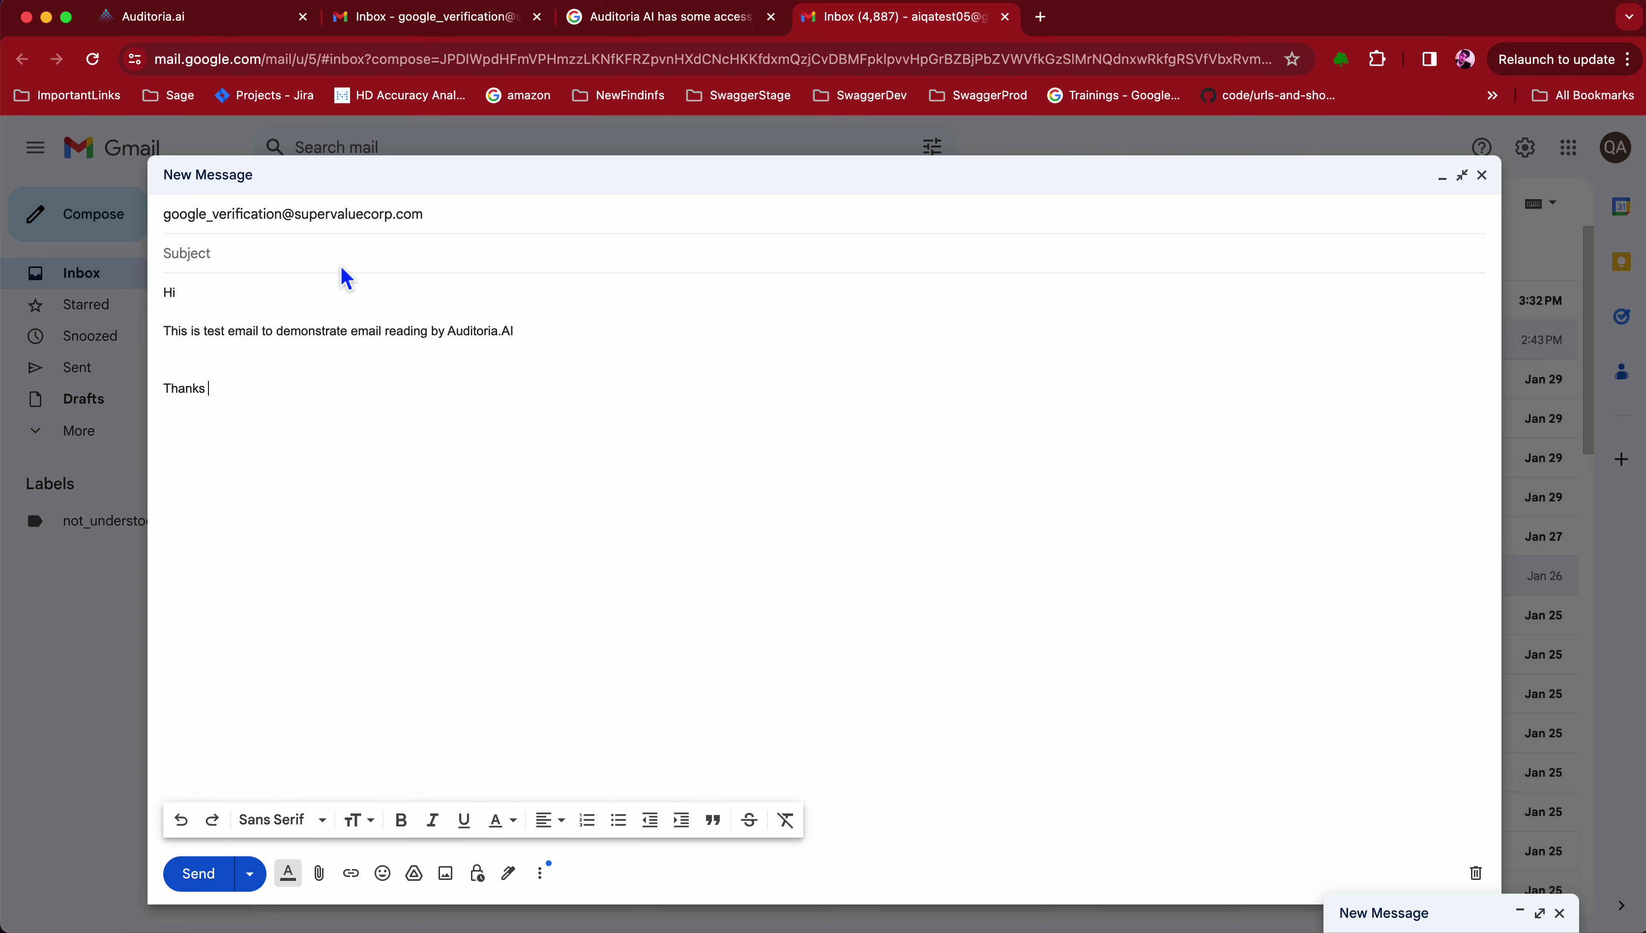
click(338, 258)
text(test email 2)
click(202, 878)
Step: Open the verification account's Gmail inbox and refresh it to check for the two test emails
click(400, 19)
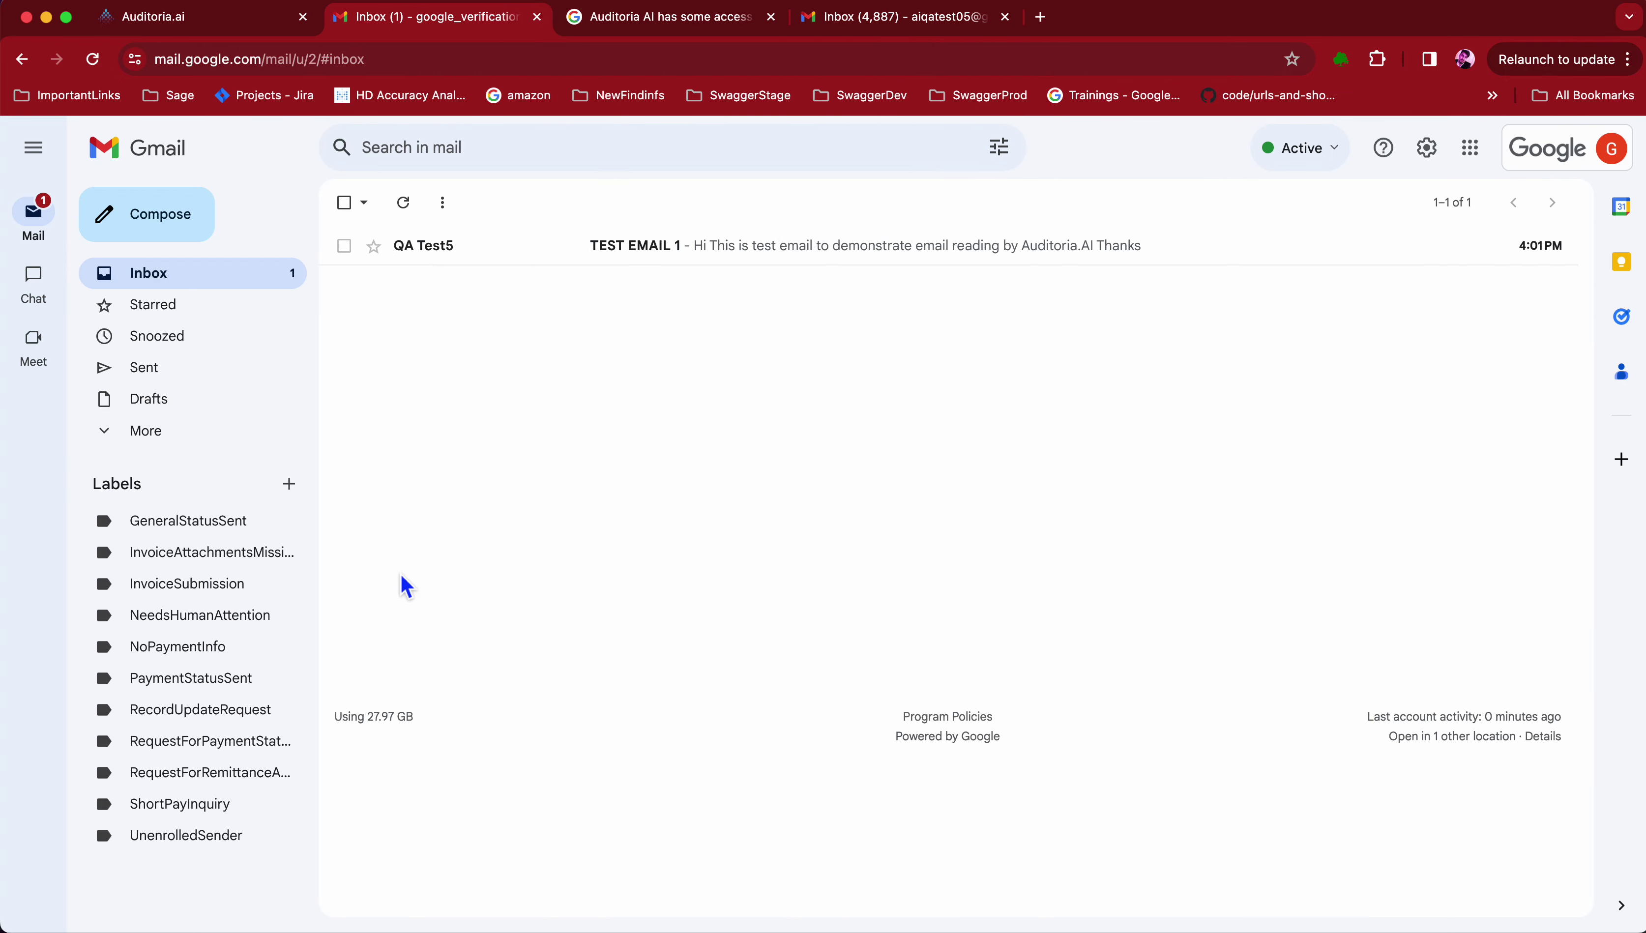
click(403, 203)
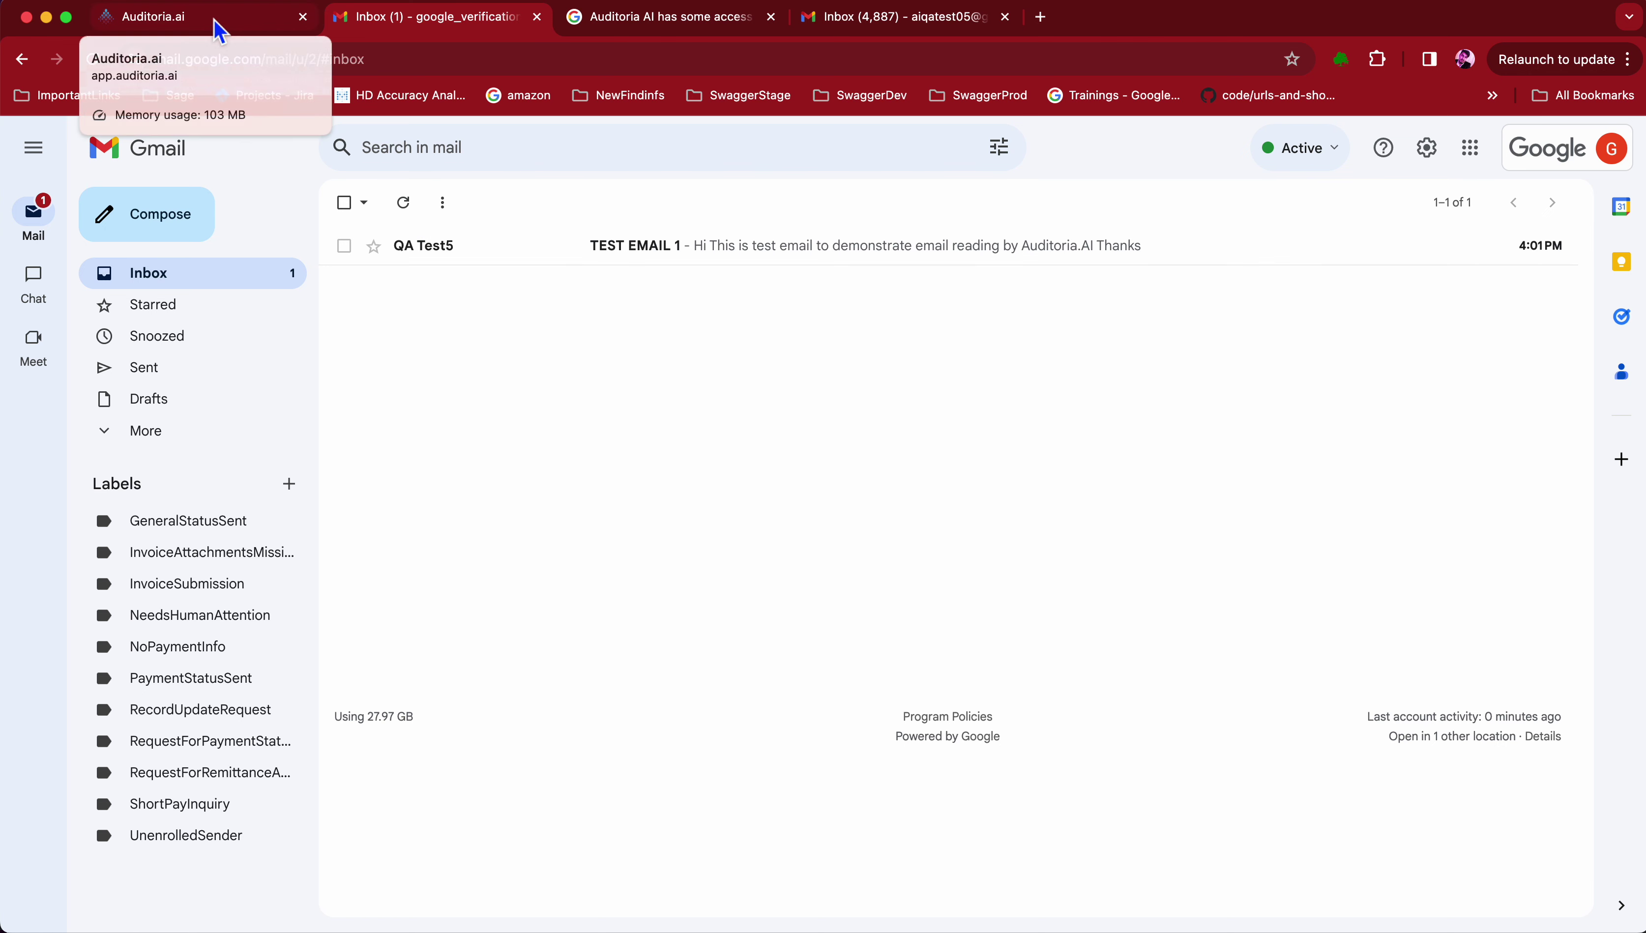
click(410, 206)
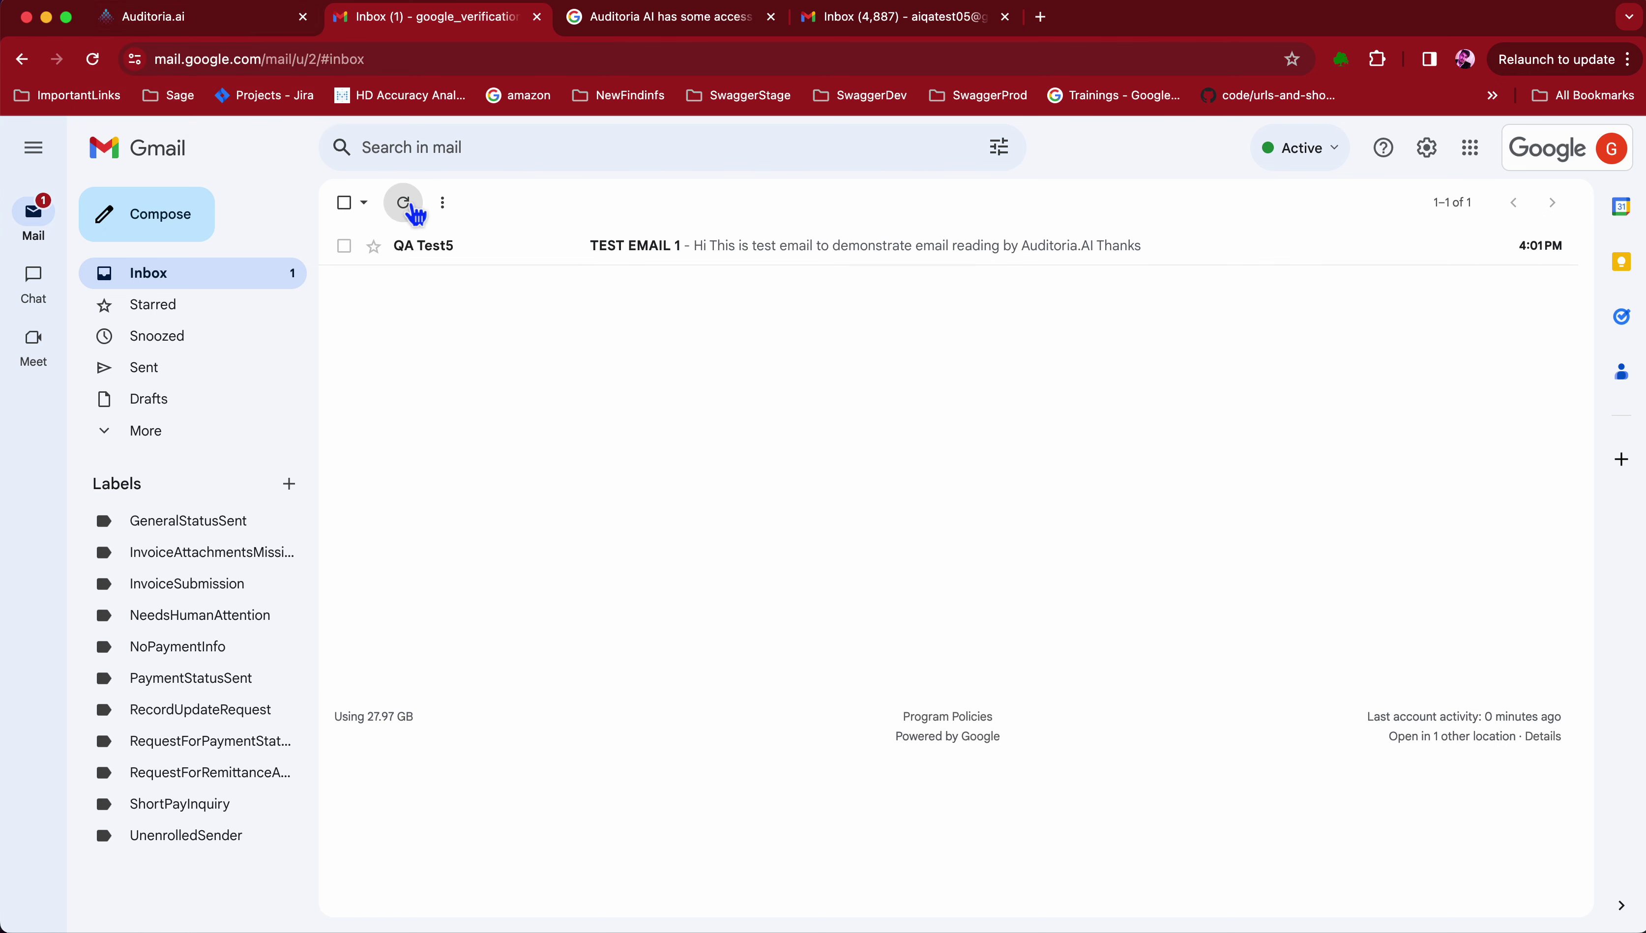
click(416, 213)
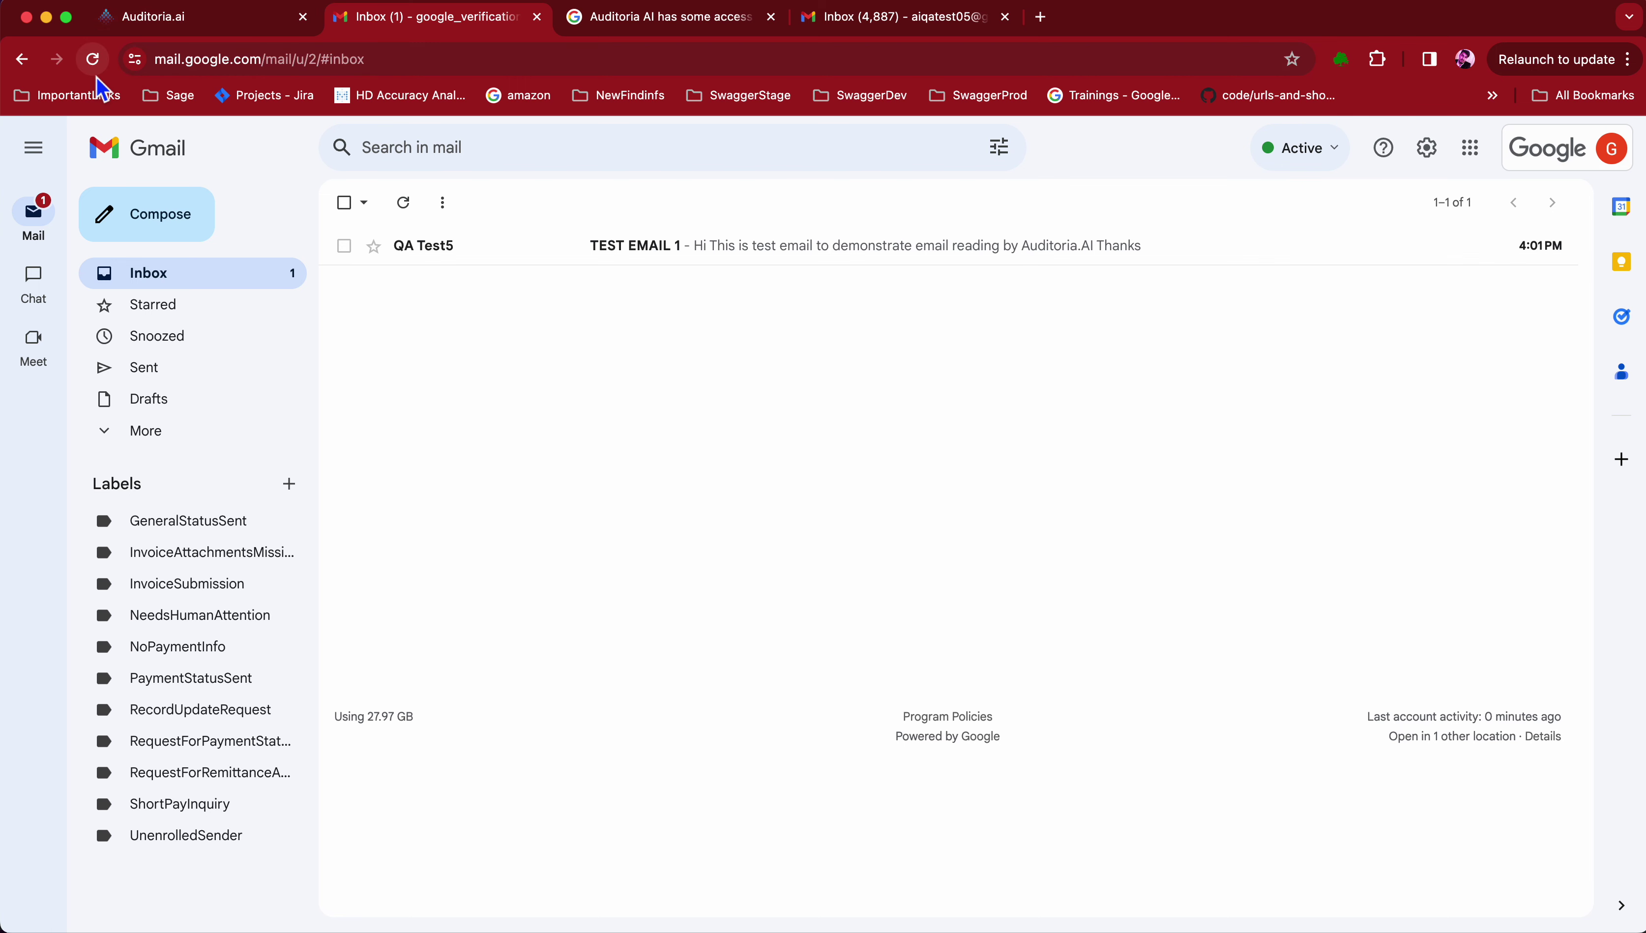
Step: Check which account is signed in to Gmail, close the account panel, and reload the inbox holding the two test emails
click(1611, 148)
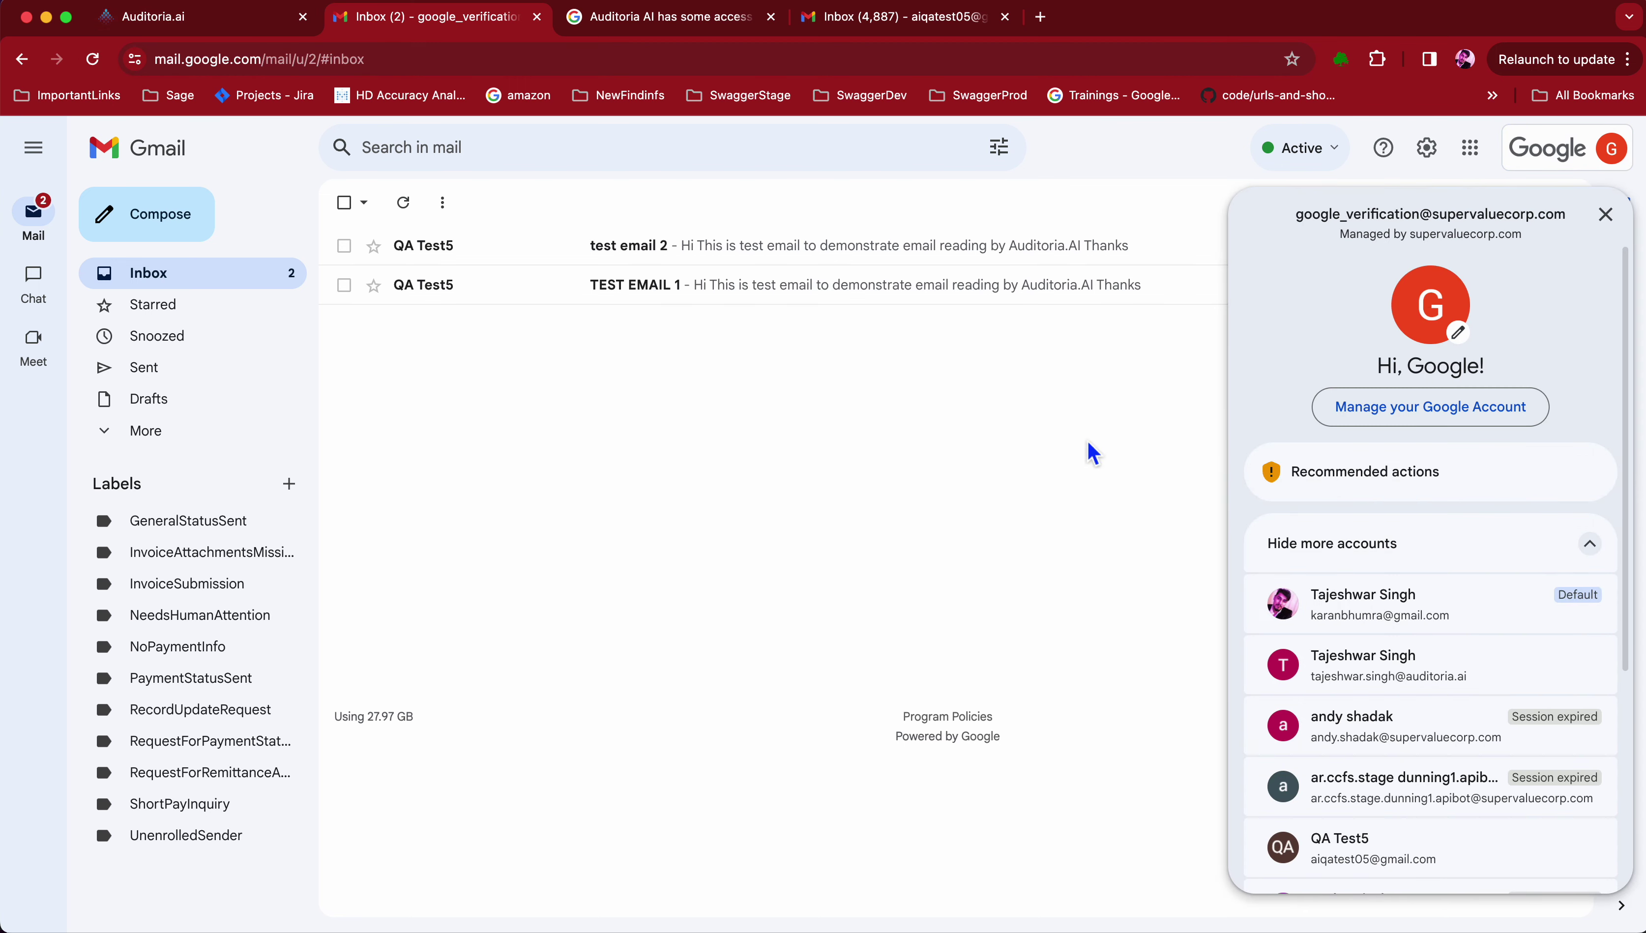
click(1045, 451)
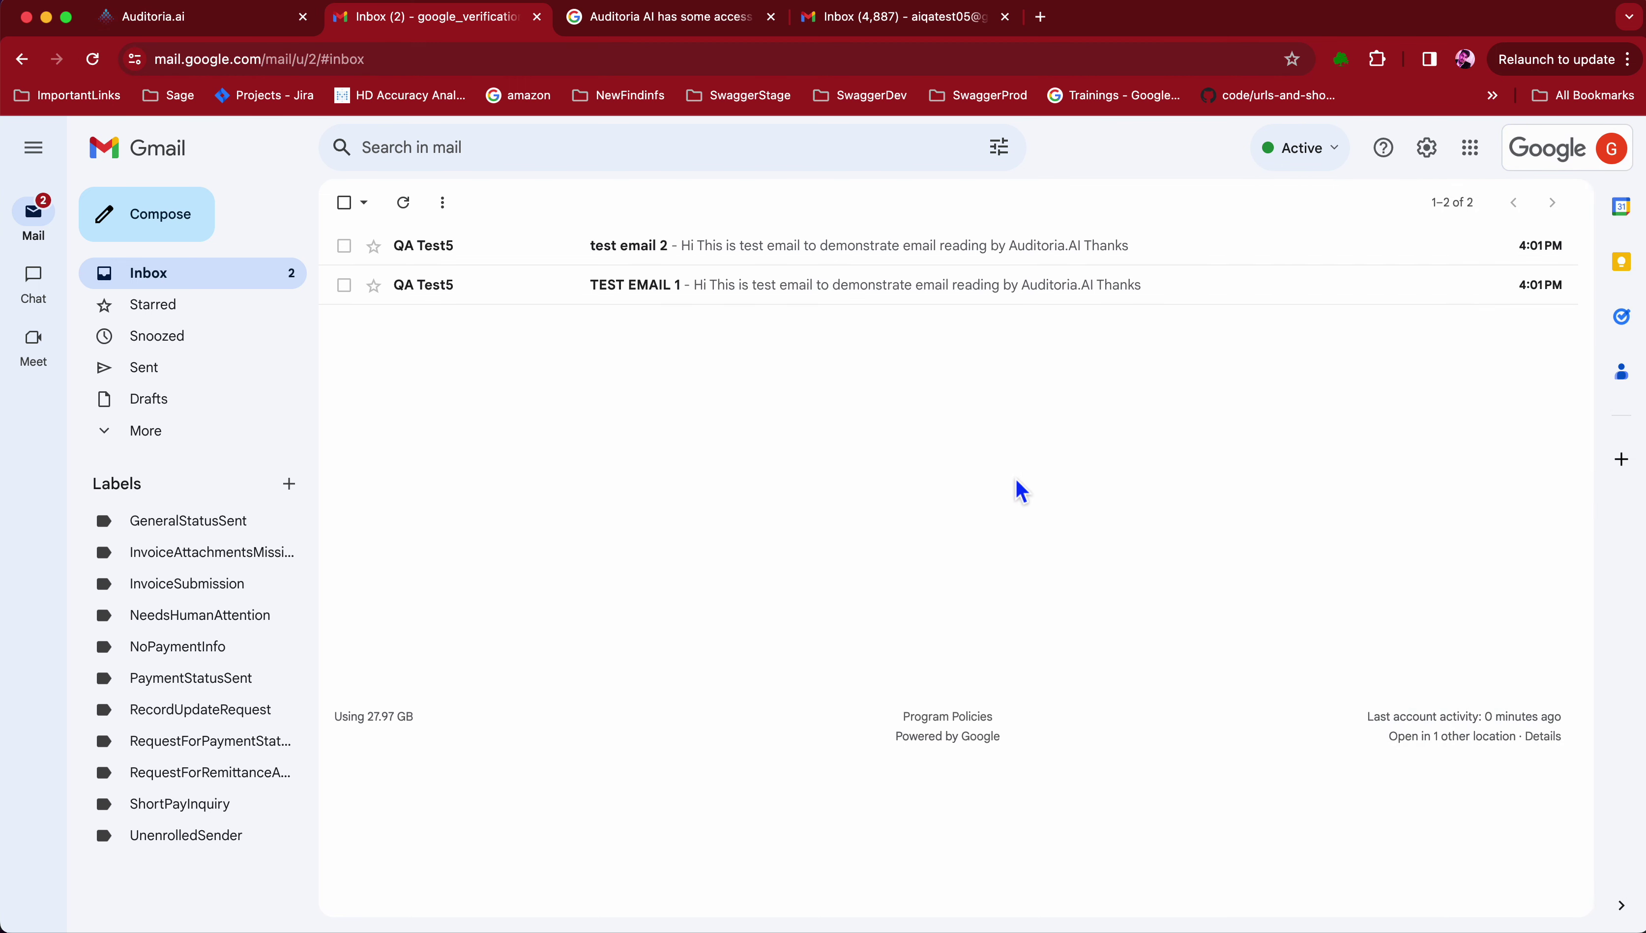
click(90, 71)
click(93, 61)
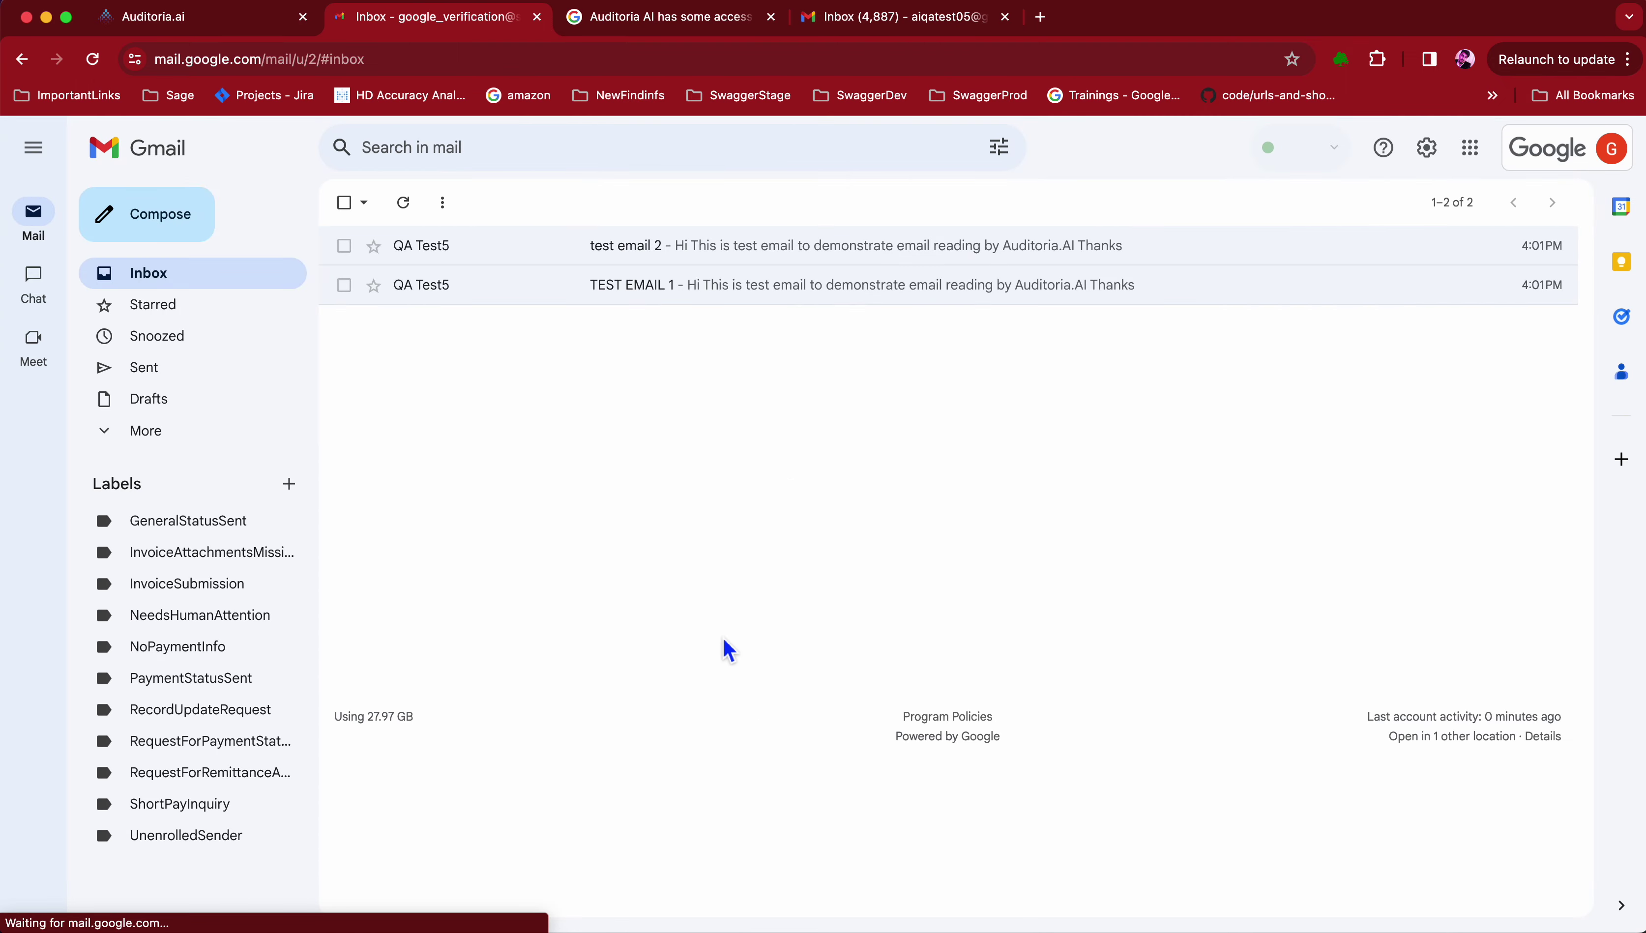
Step: Switch to Auditoria, refresh the SmartVendor mailbox, and open TEST EMAIL 1 and test email 2 to read them
click(234, 19)
click(351, 318)
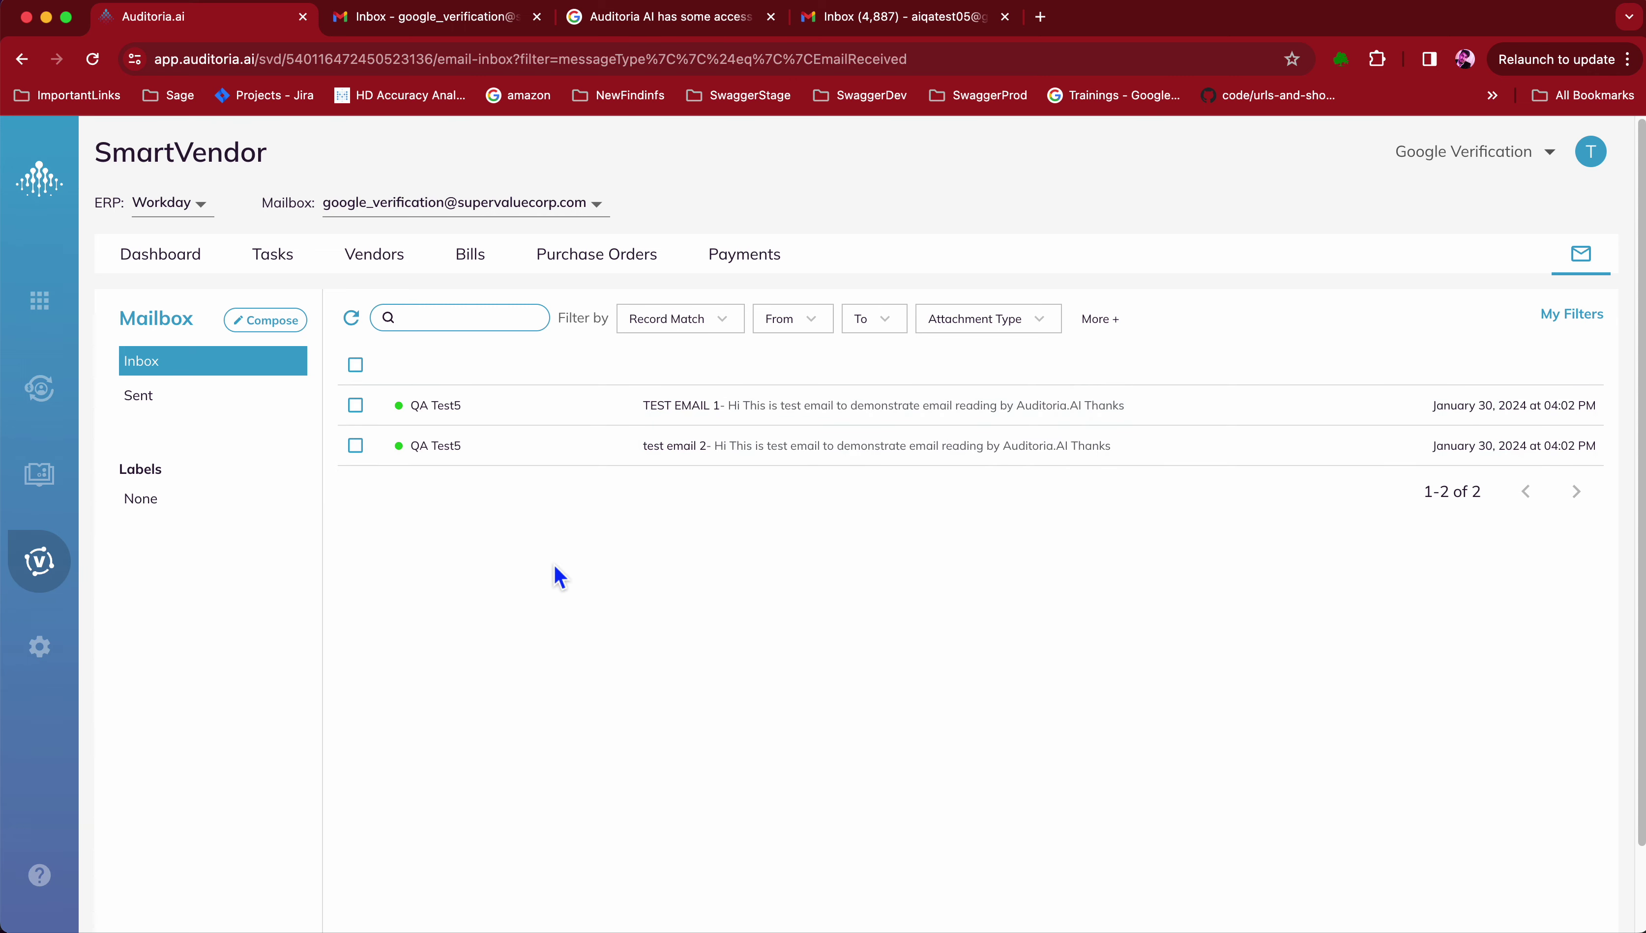
click(495, 411)
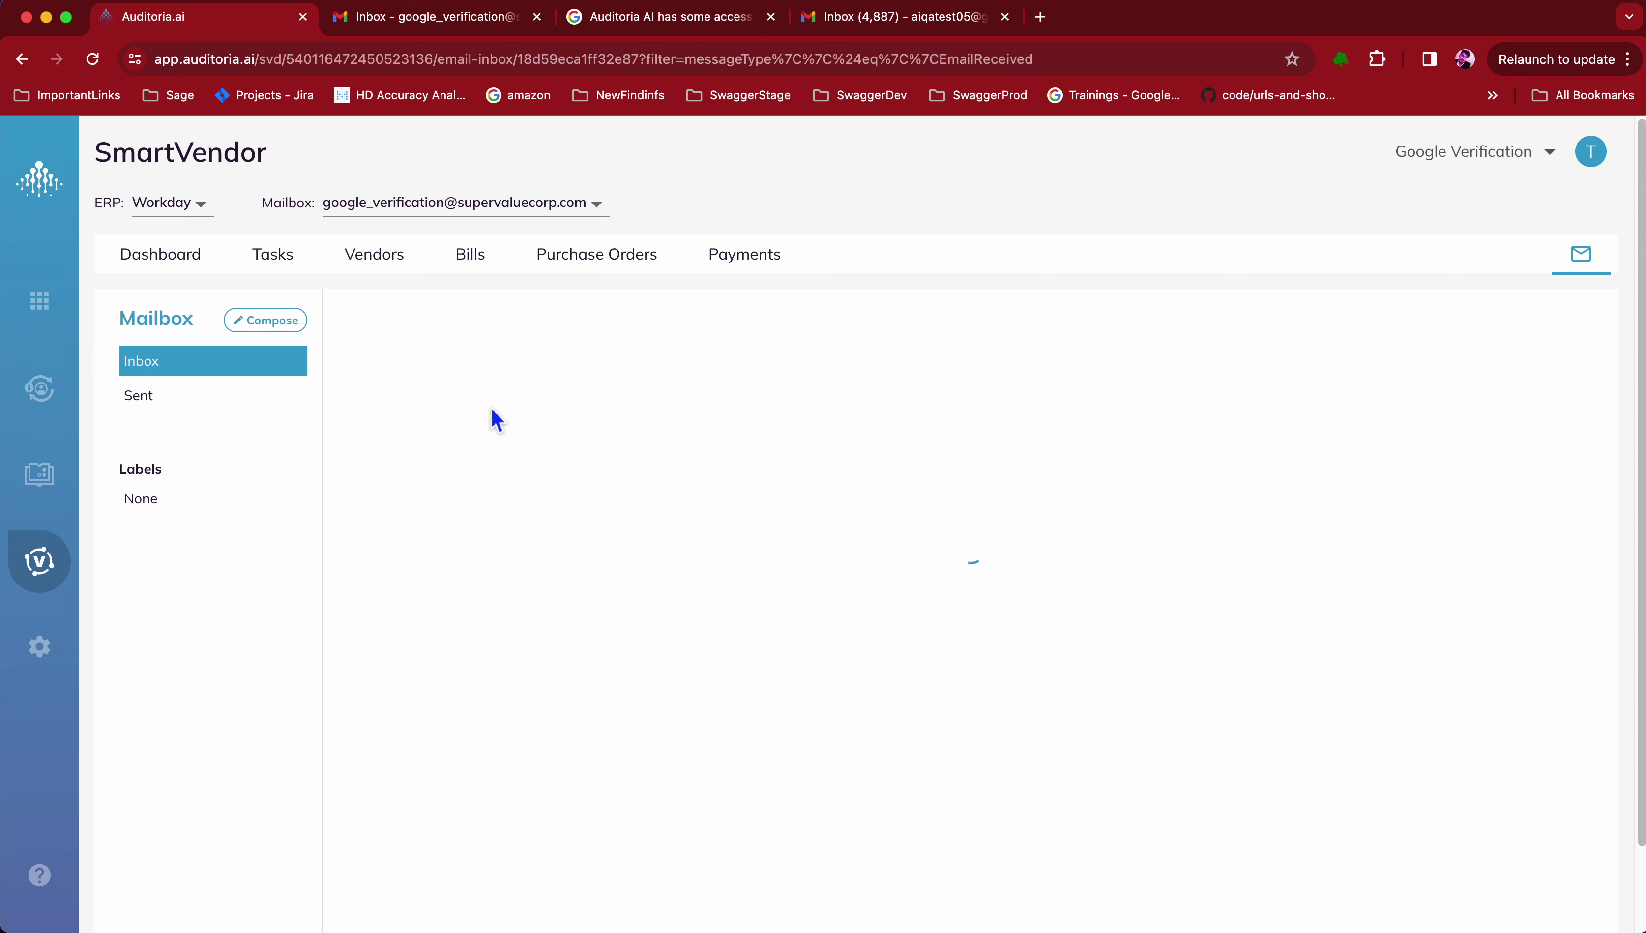
click(357, 336)
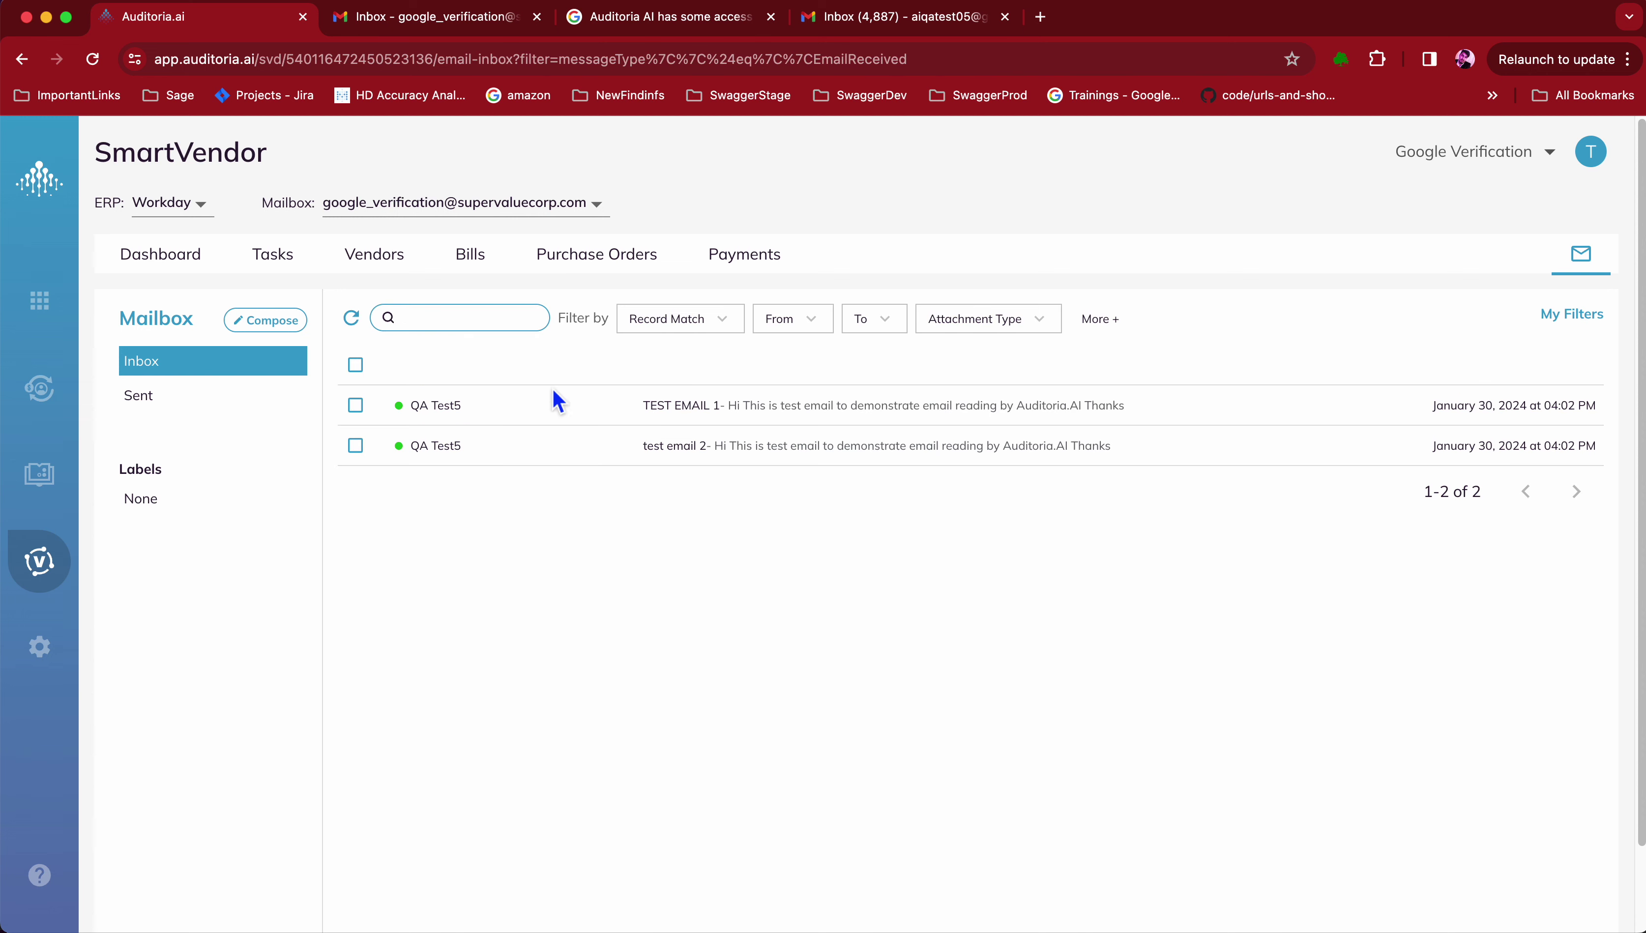
click(625, 458)
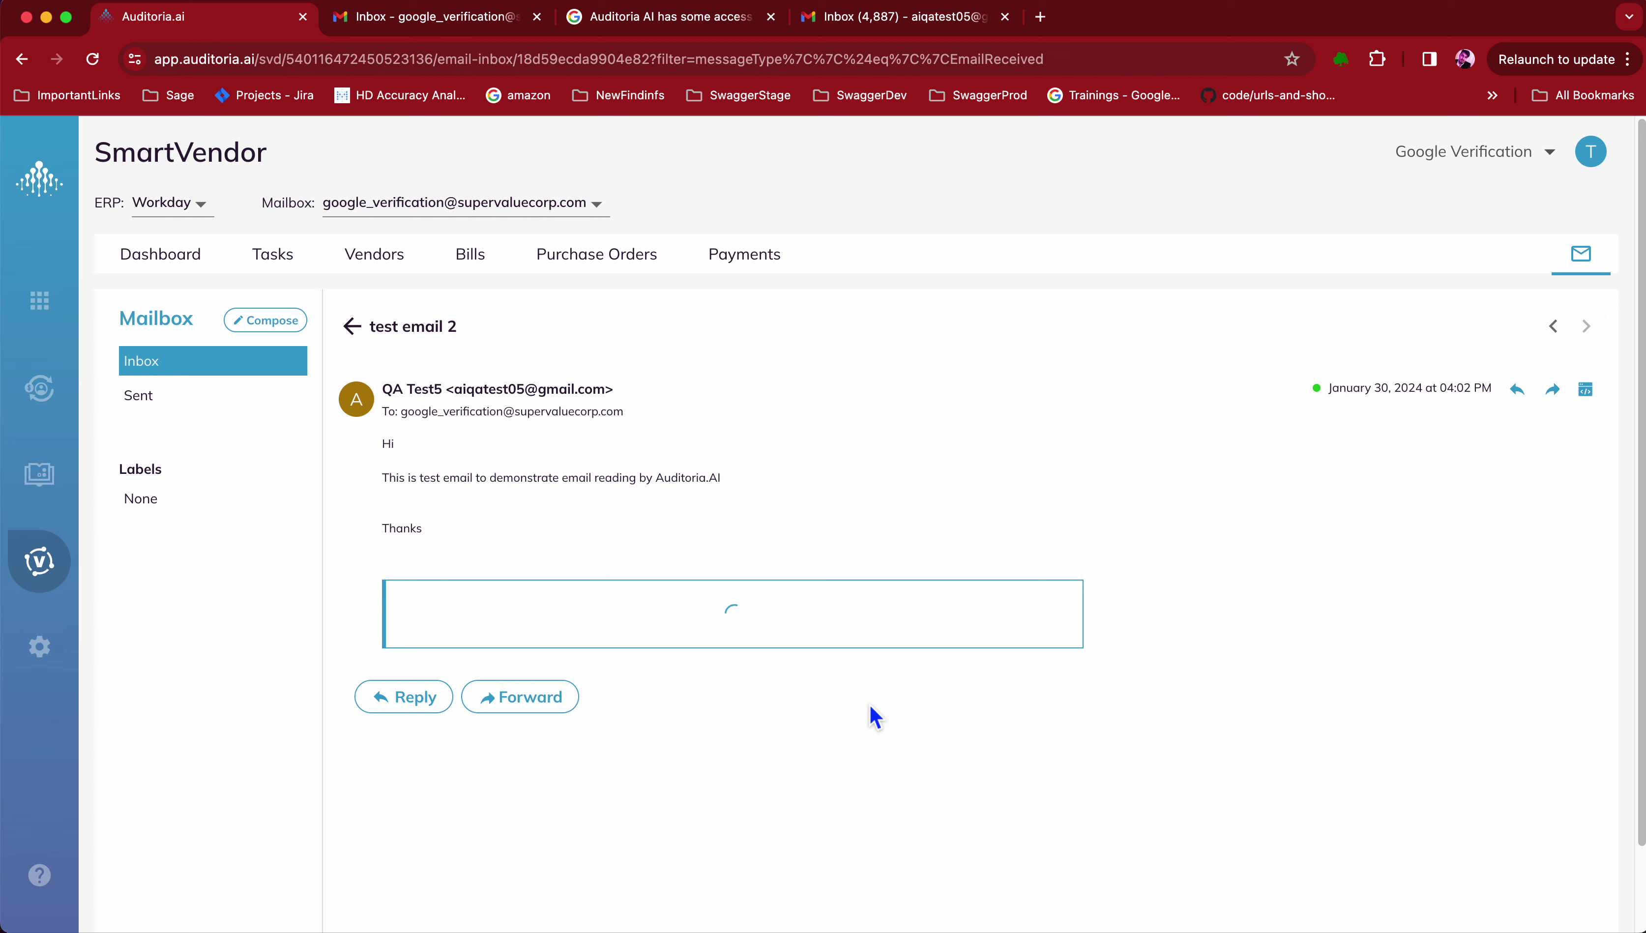
click(353, 327)
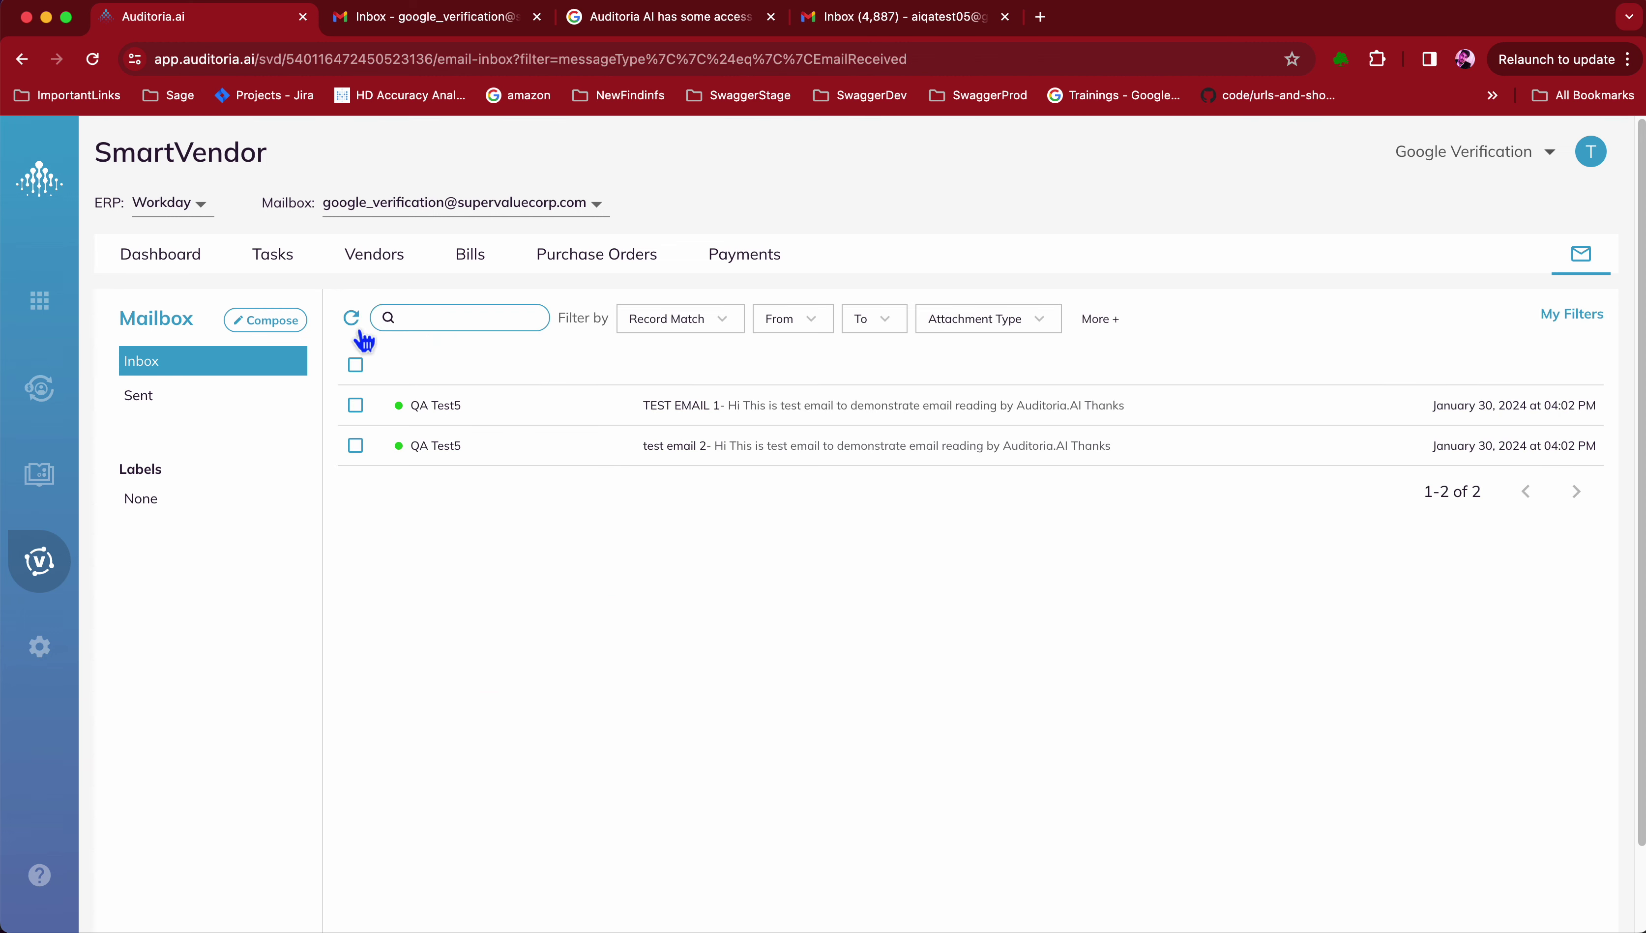
Step: Switch to the verification notes in the text editor and change the status of item 3, "How Auditoria reads Emails?", to Done
key(super+Tab)
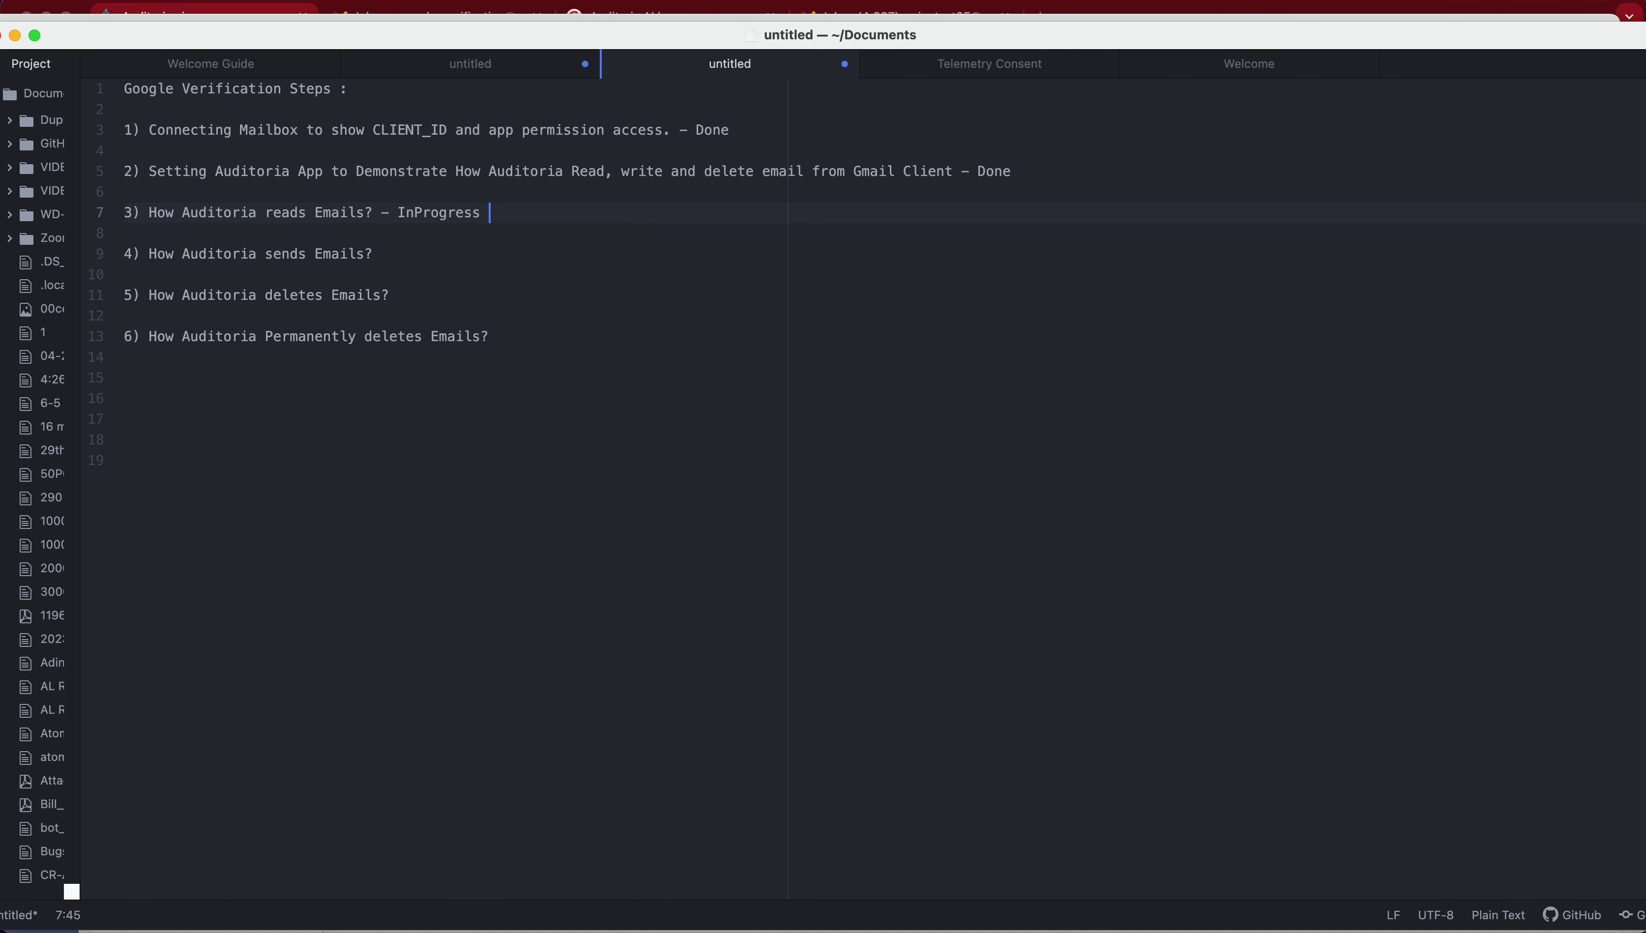
double_click(408, 214)
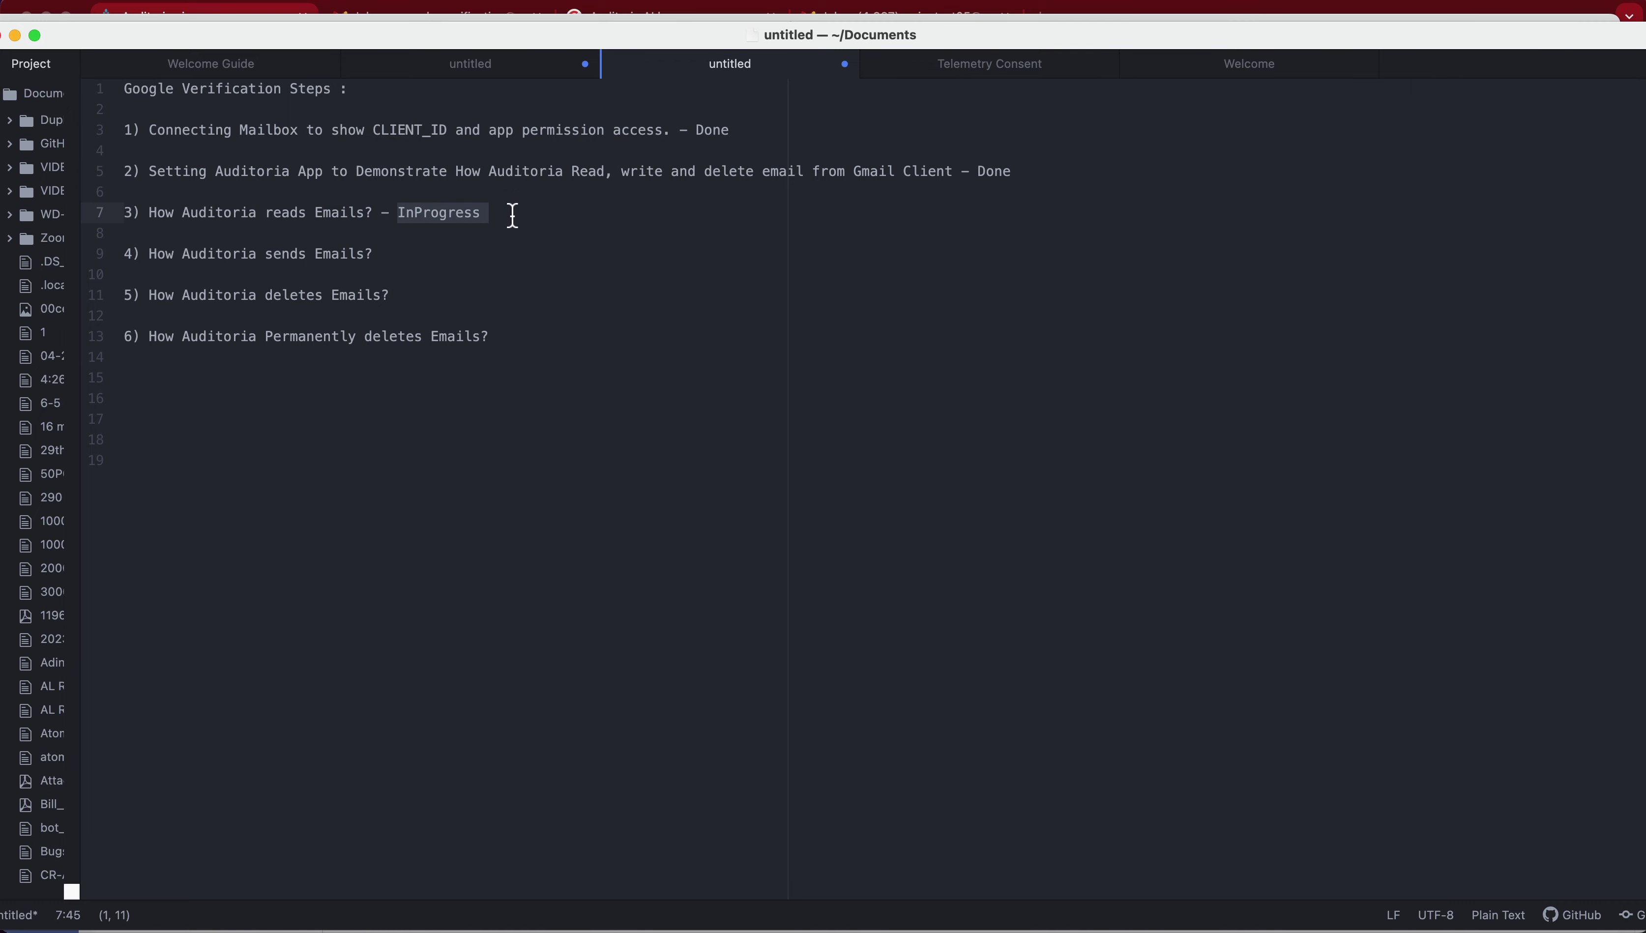
key(BackSpace)
text(Done)
key(Escape)
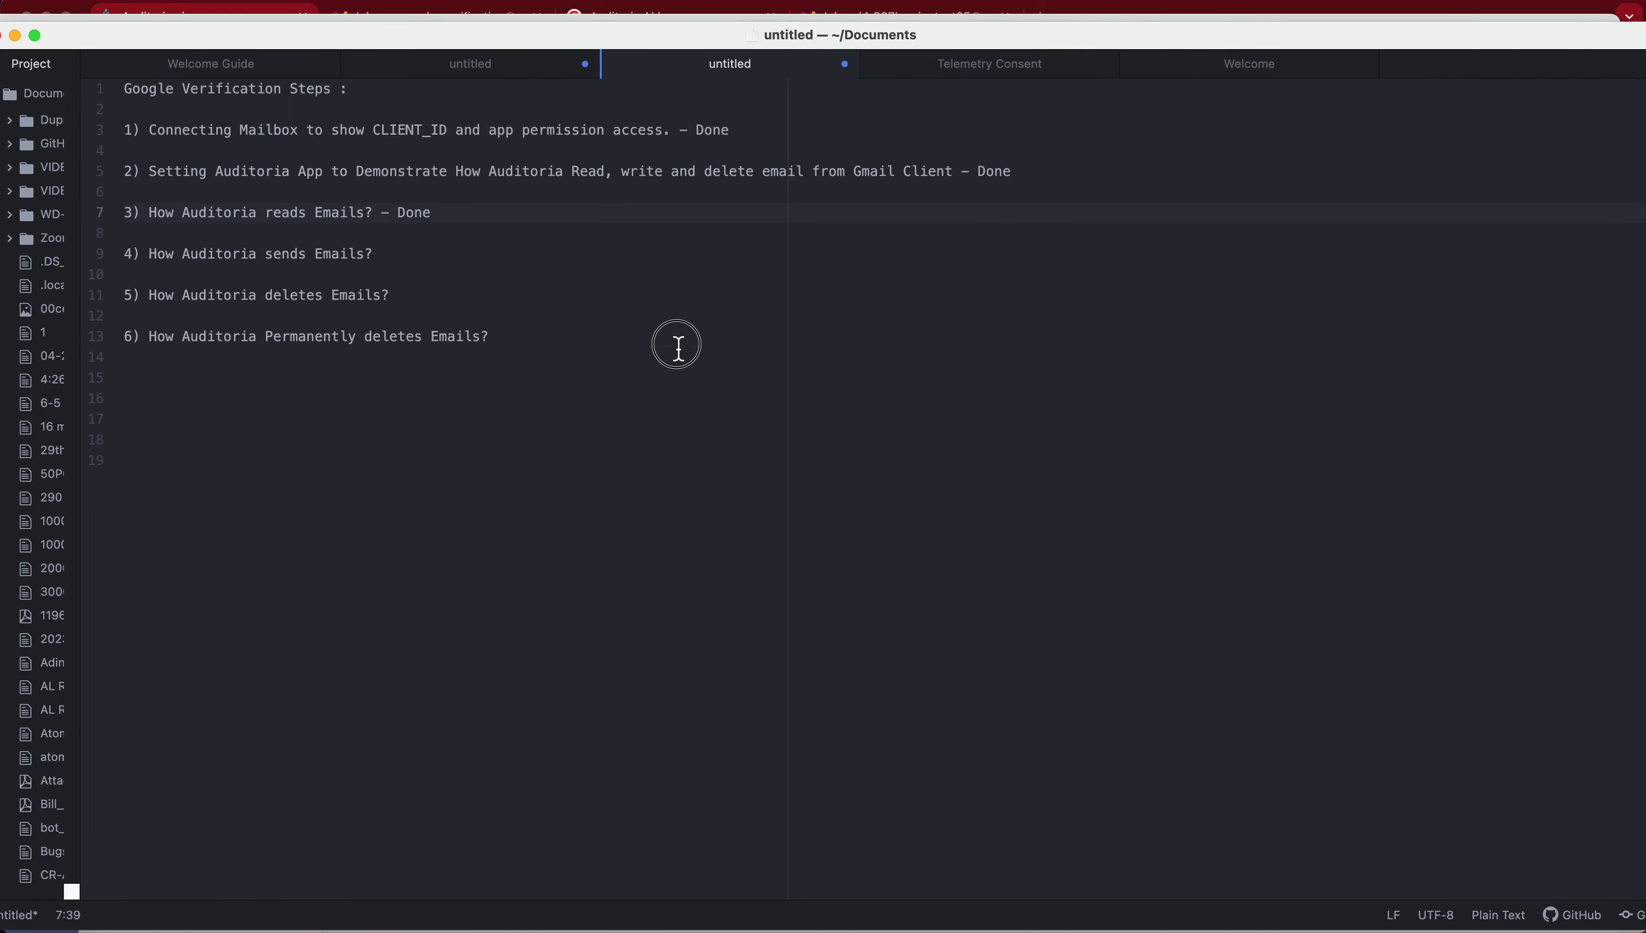
Step: Add the status "- InProgress" to item 4, "How Auditoria sends Emails?"
click(672, 344)
drag(154, 264, 382, 268)
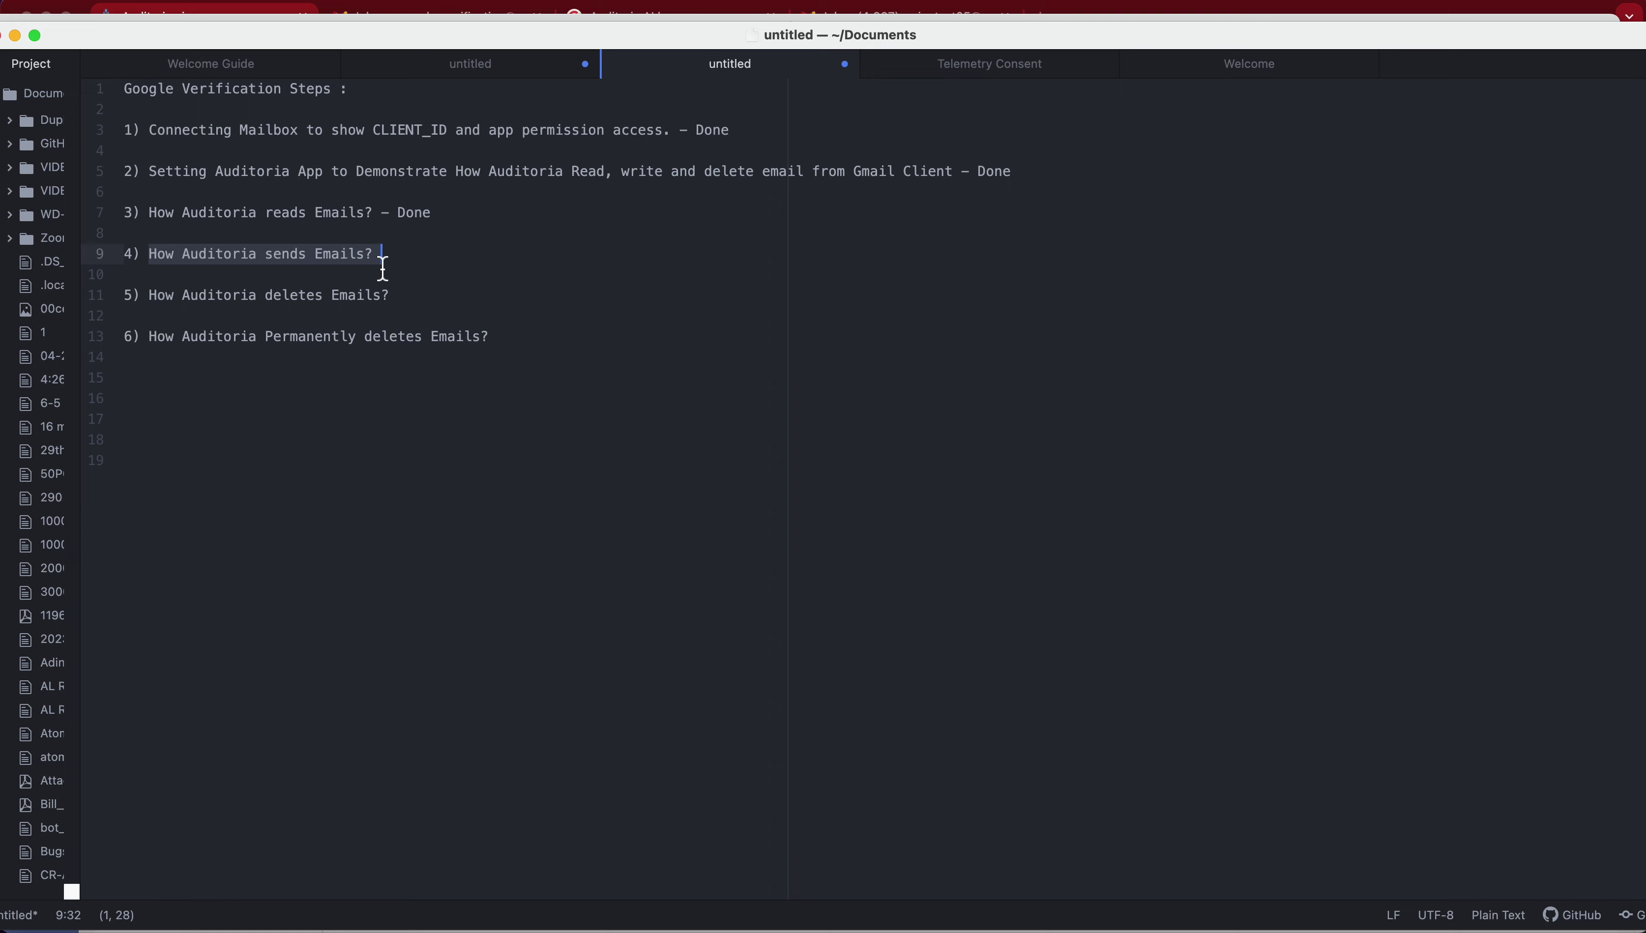
click(397, 268)
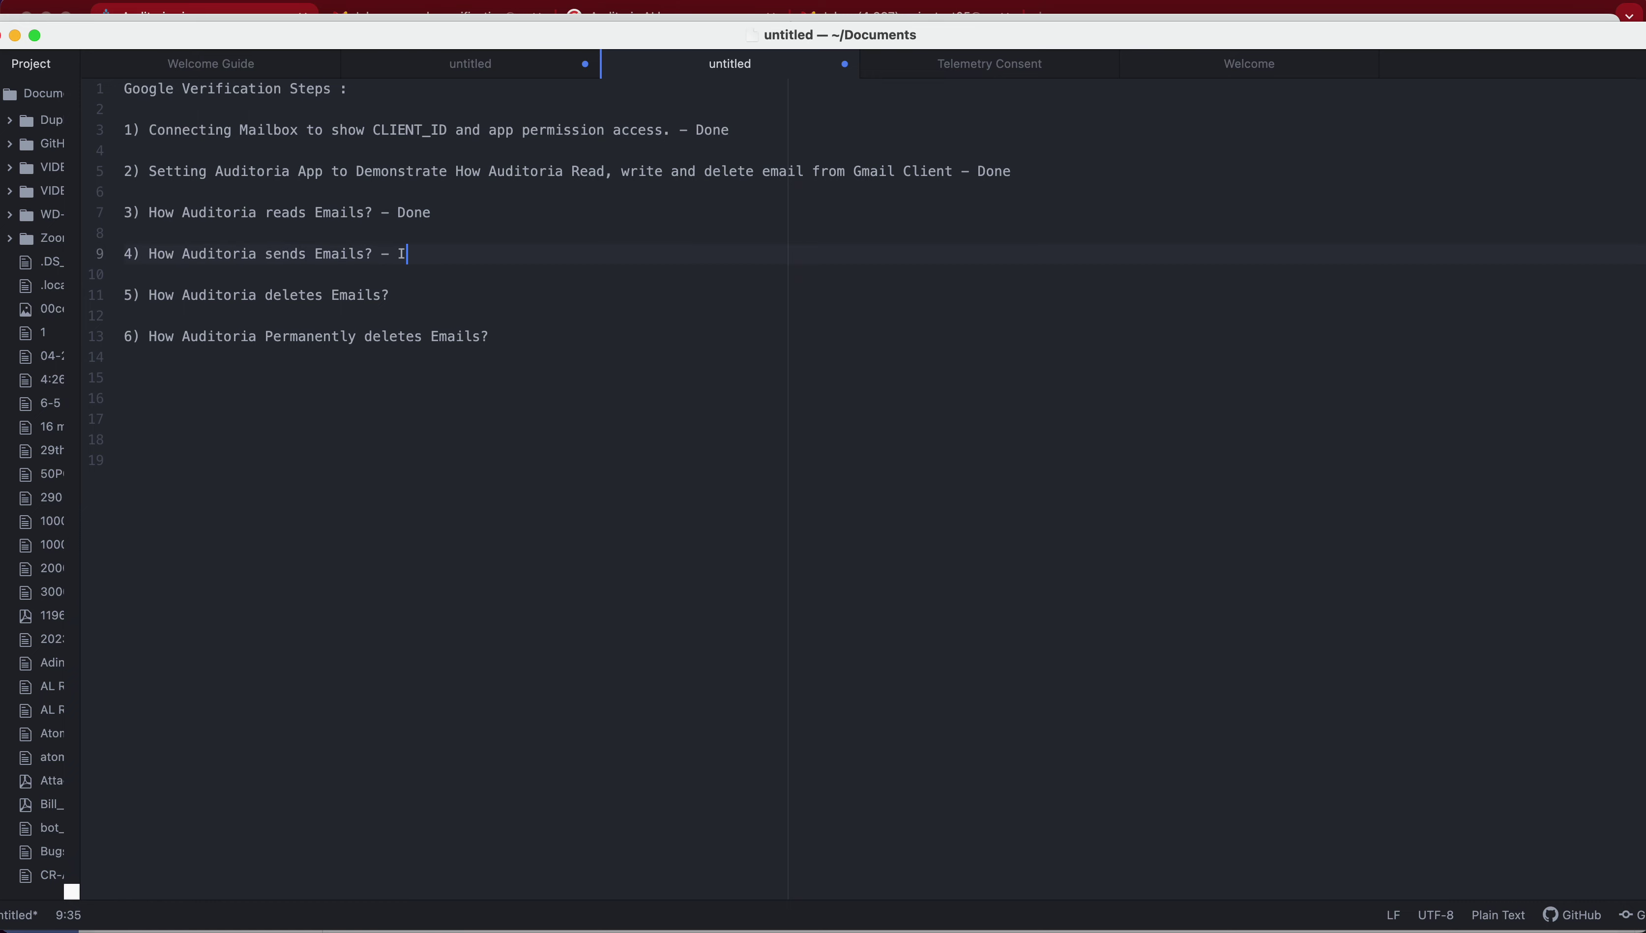
text(- InProgress)
Step: Switch back to Auditoria and compose a SmartVendor message to the QA test account with the subject "TEST EMAIL SEND"
key(super+Tab)
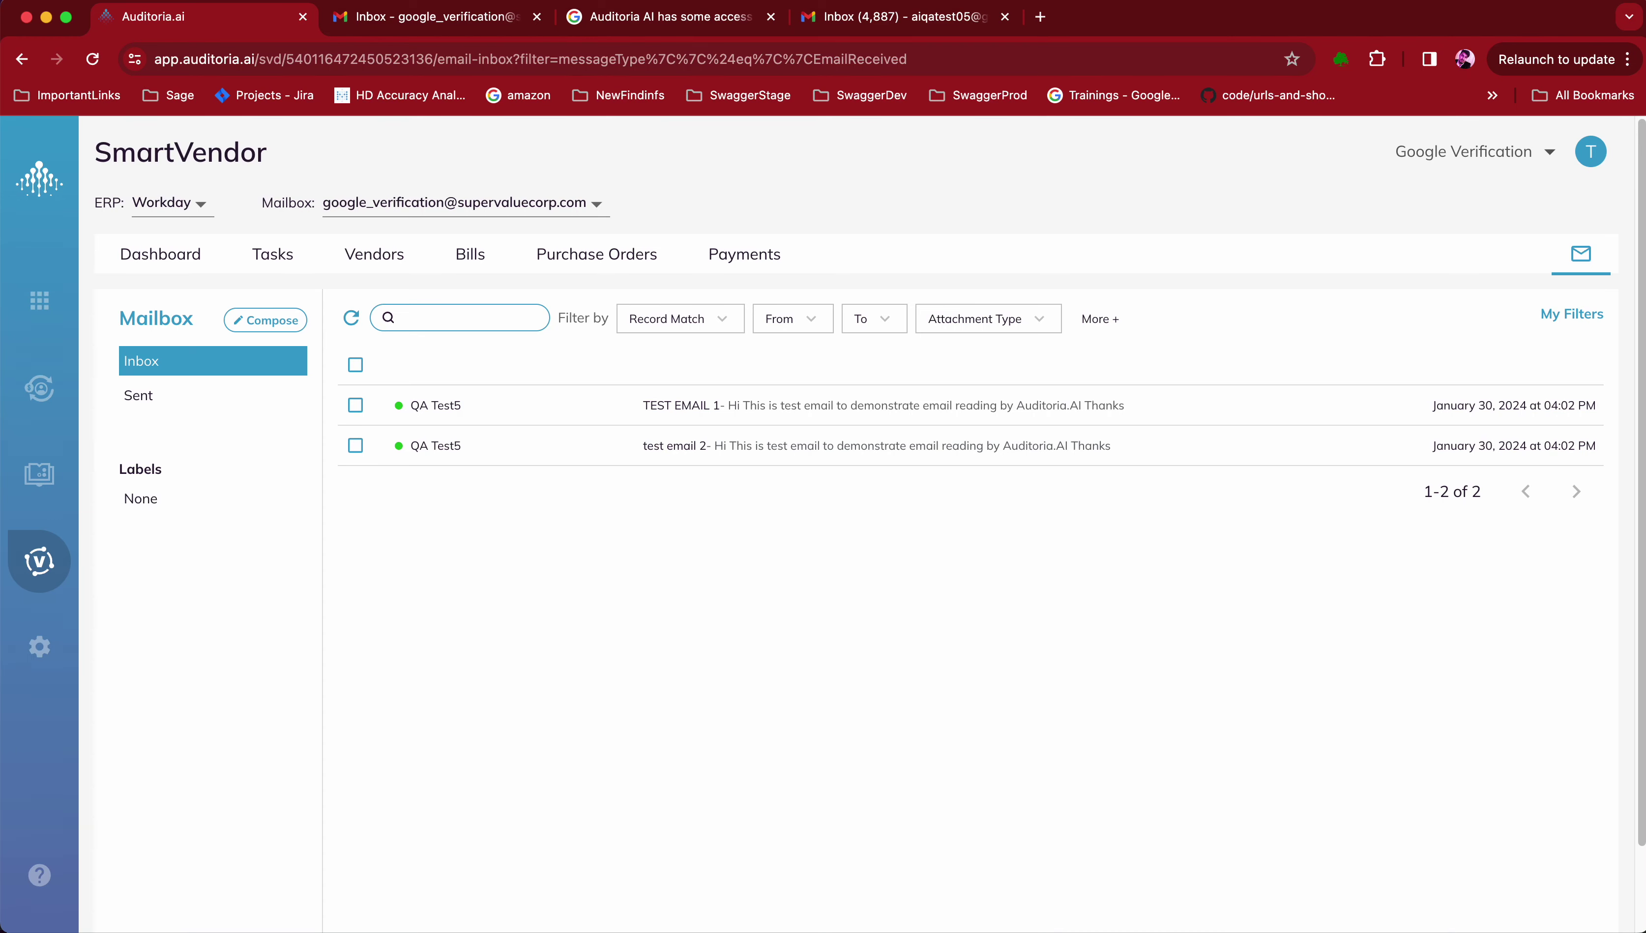
click(261, 321)
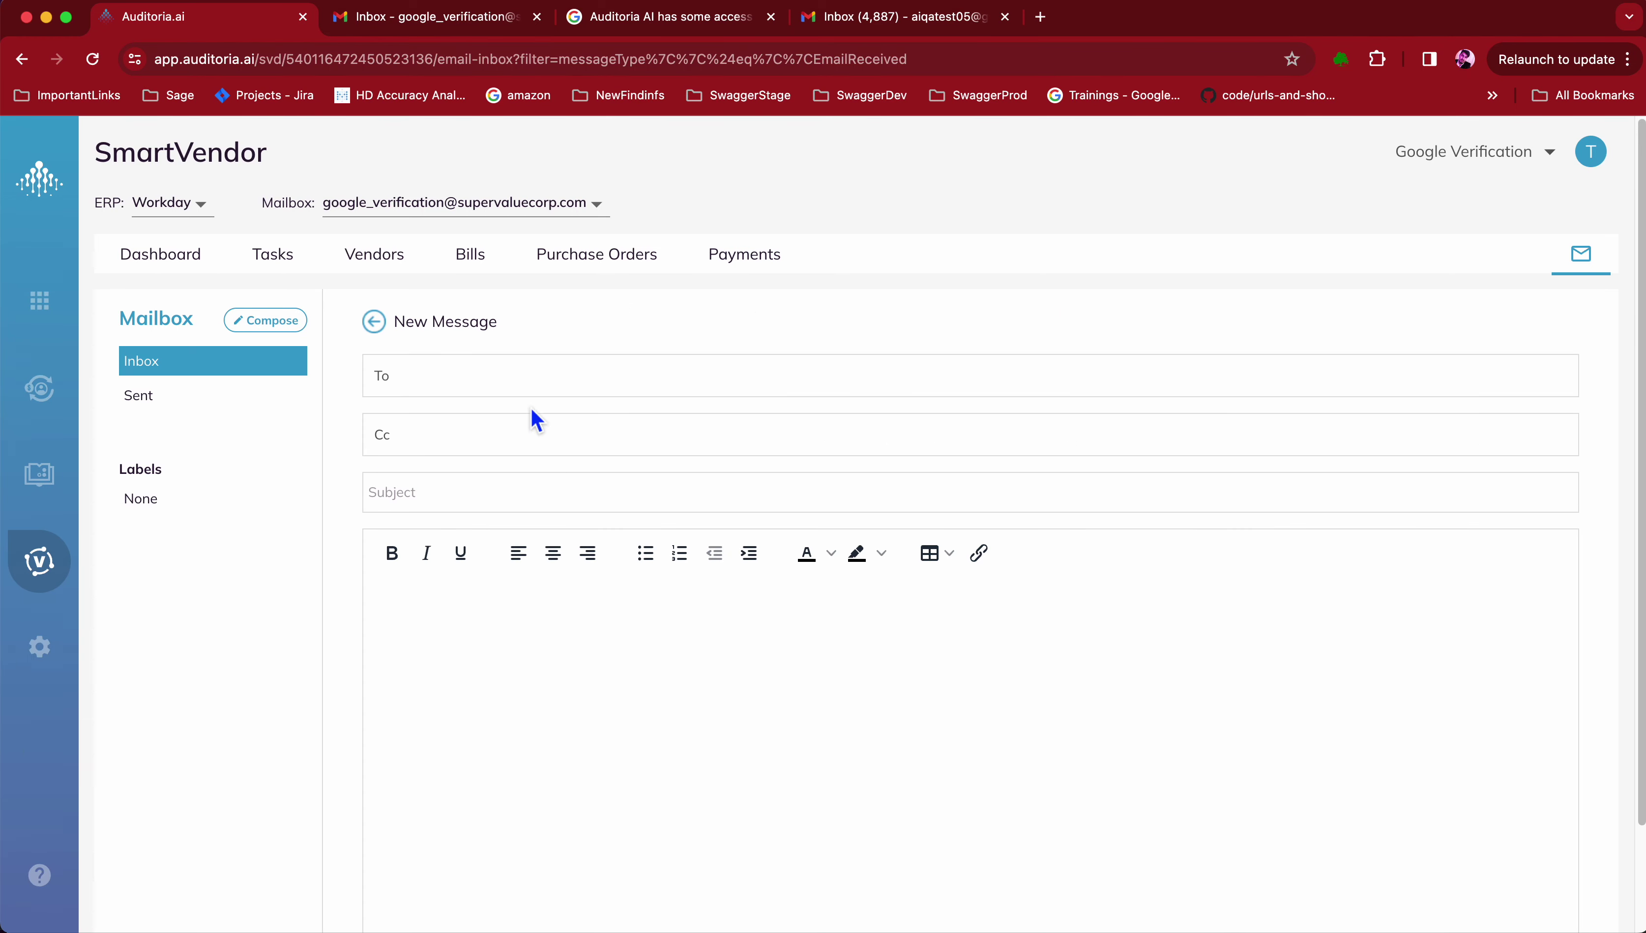
click(525, 394)
key(Return)
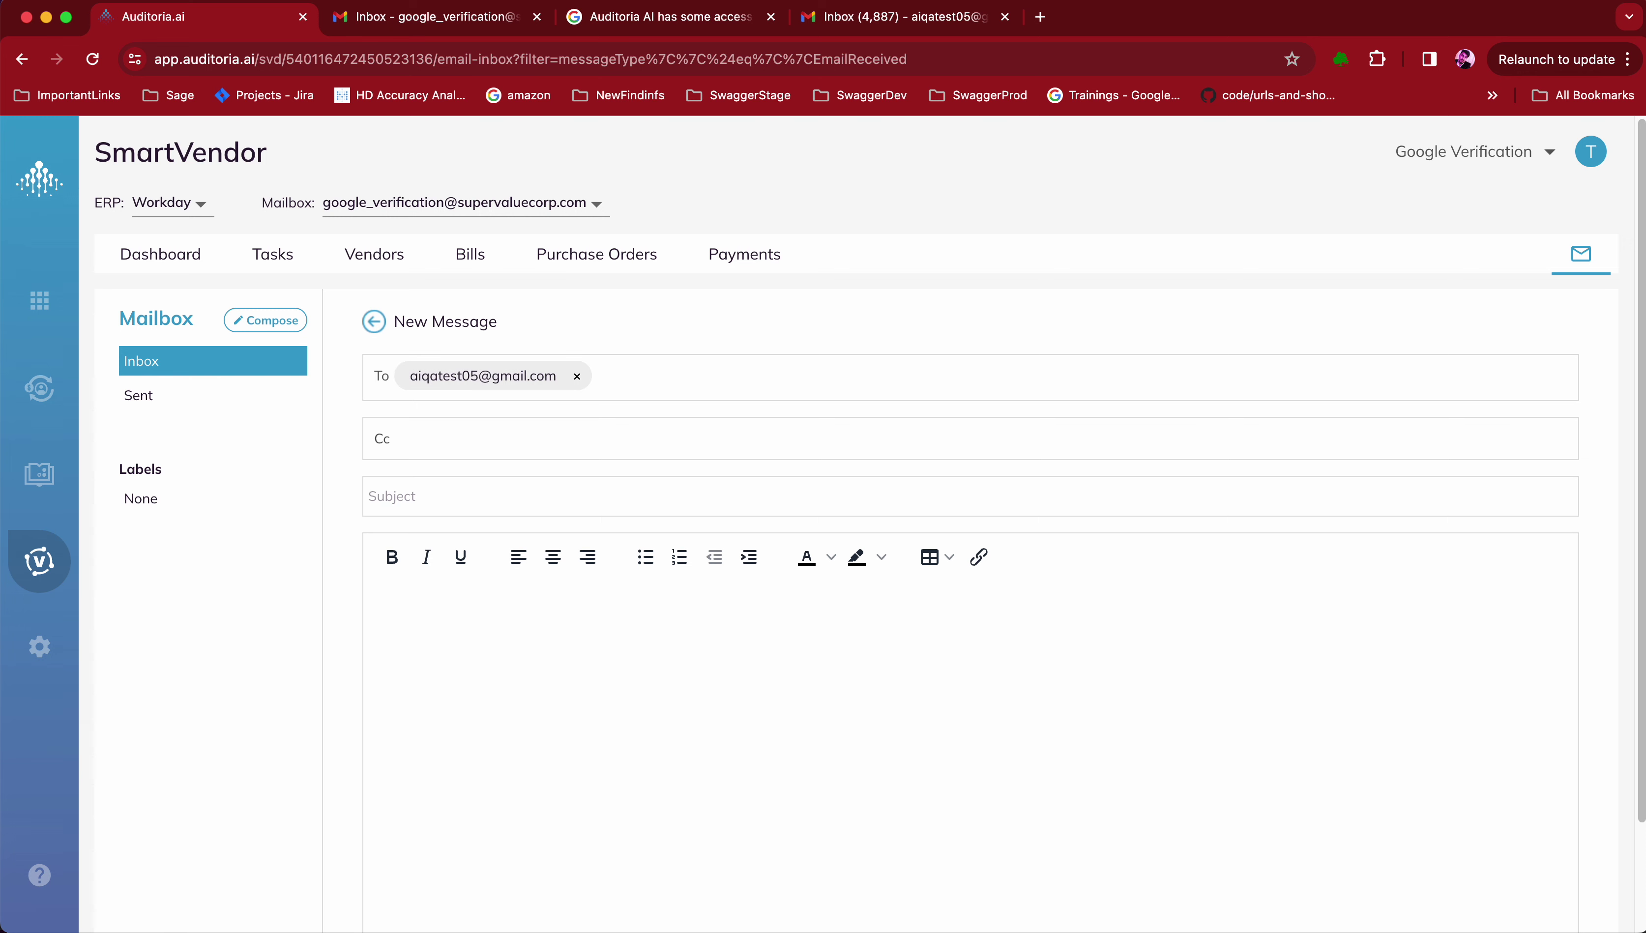
click(619, 508)
text(EMAIL SEND)
click(725, 691)
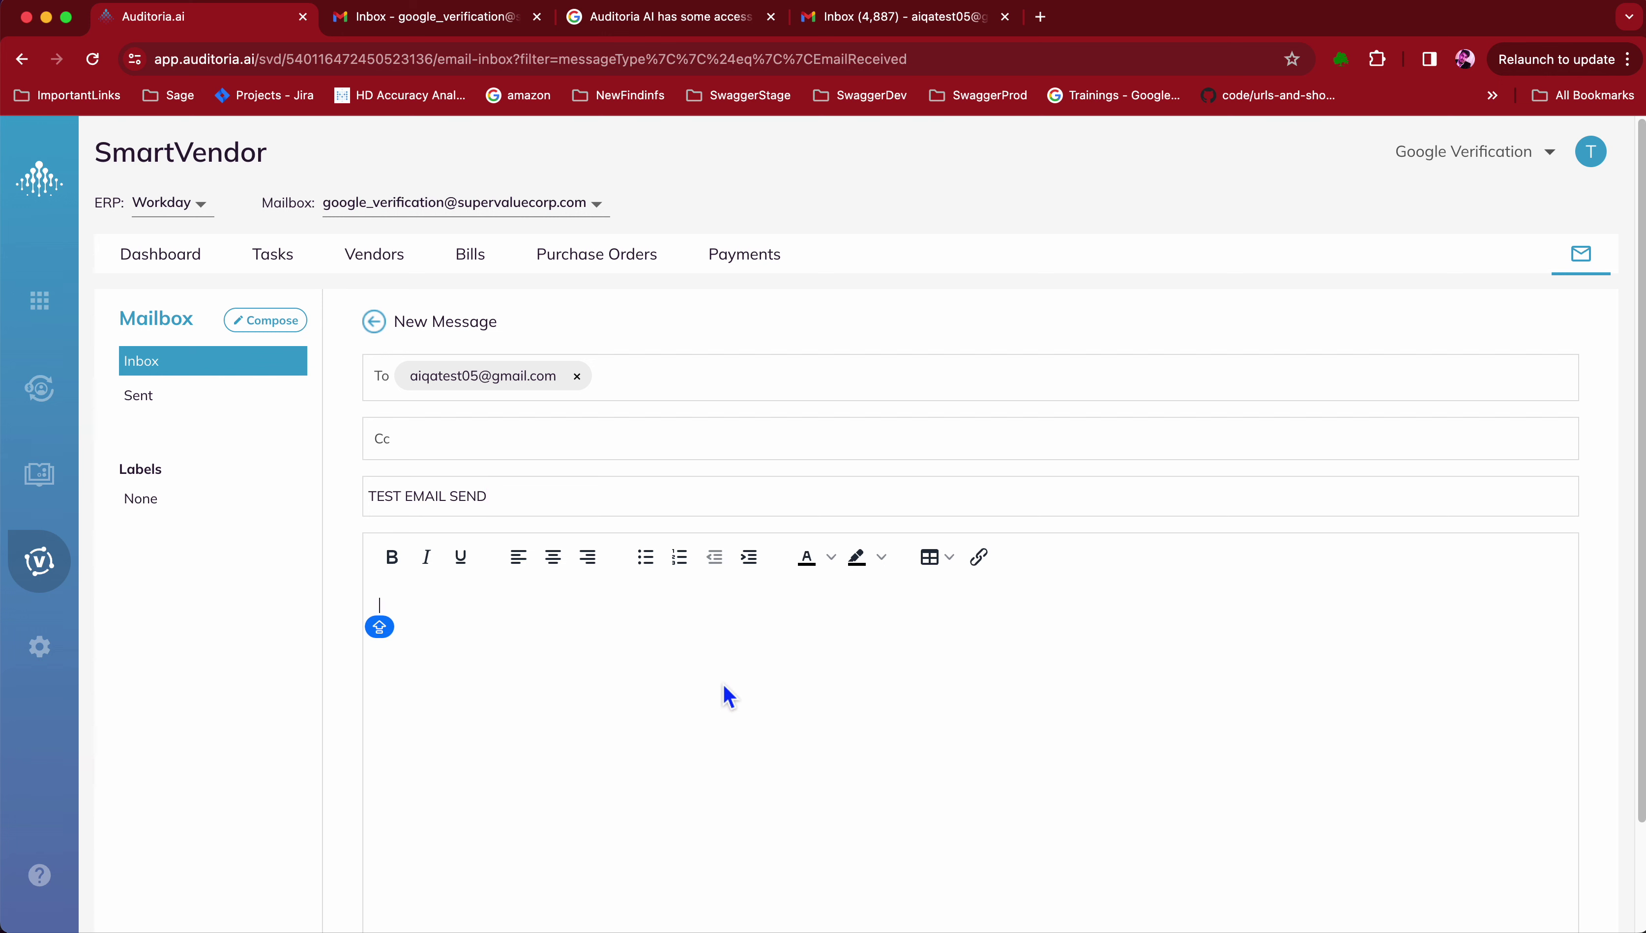
Step: Write the body "Hi", "This is email sending demonstration from Auditoria.AI", "Thanks" on separate lines, and send the message
text(Hi)
key(Return)
text(Th)
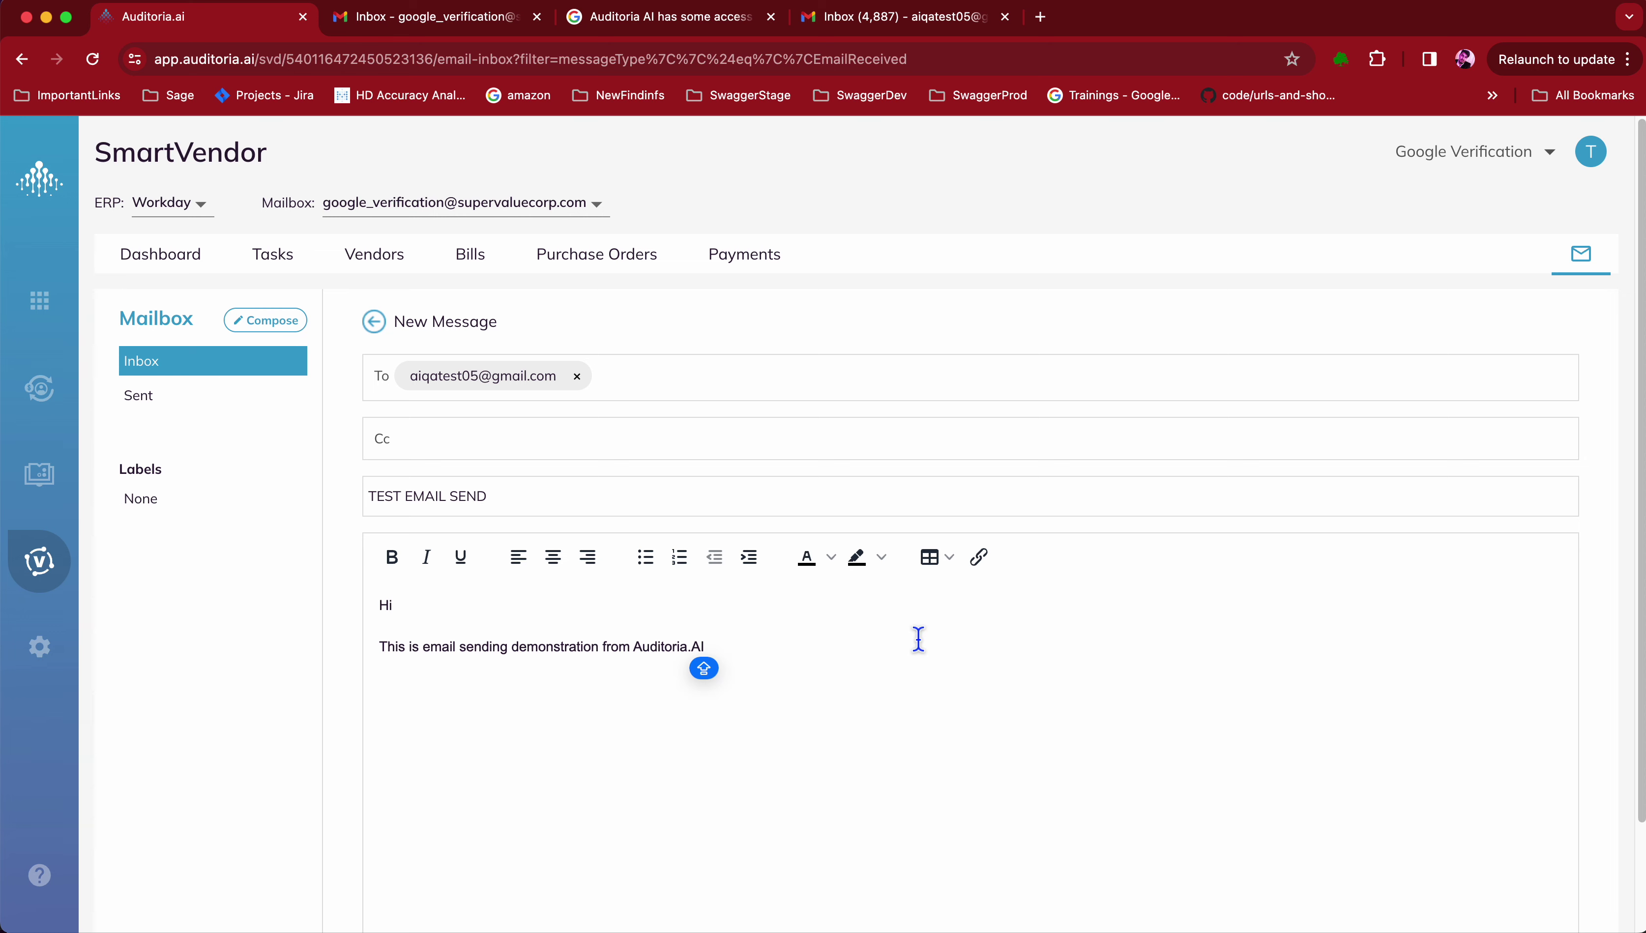
key(Return)
key(Return)
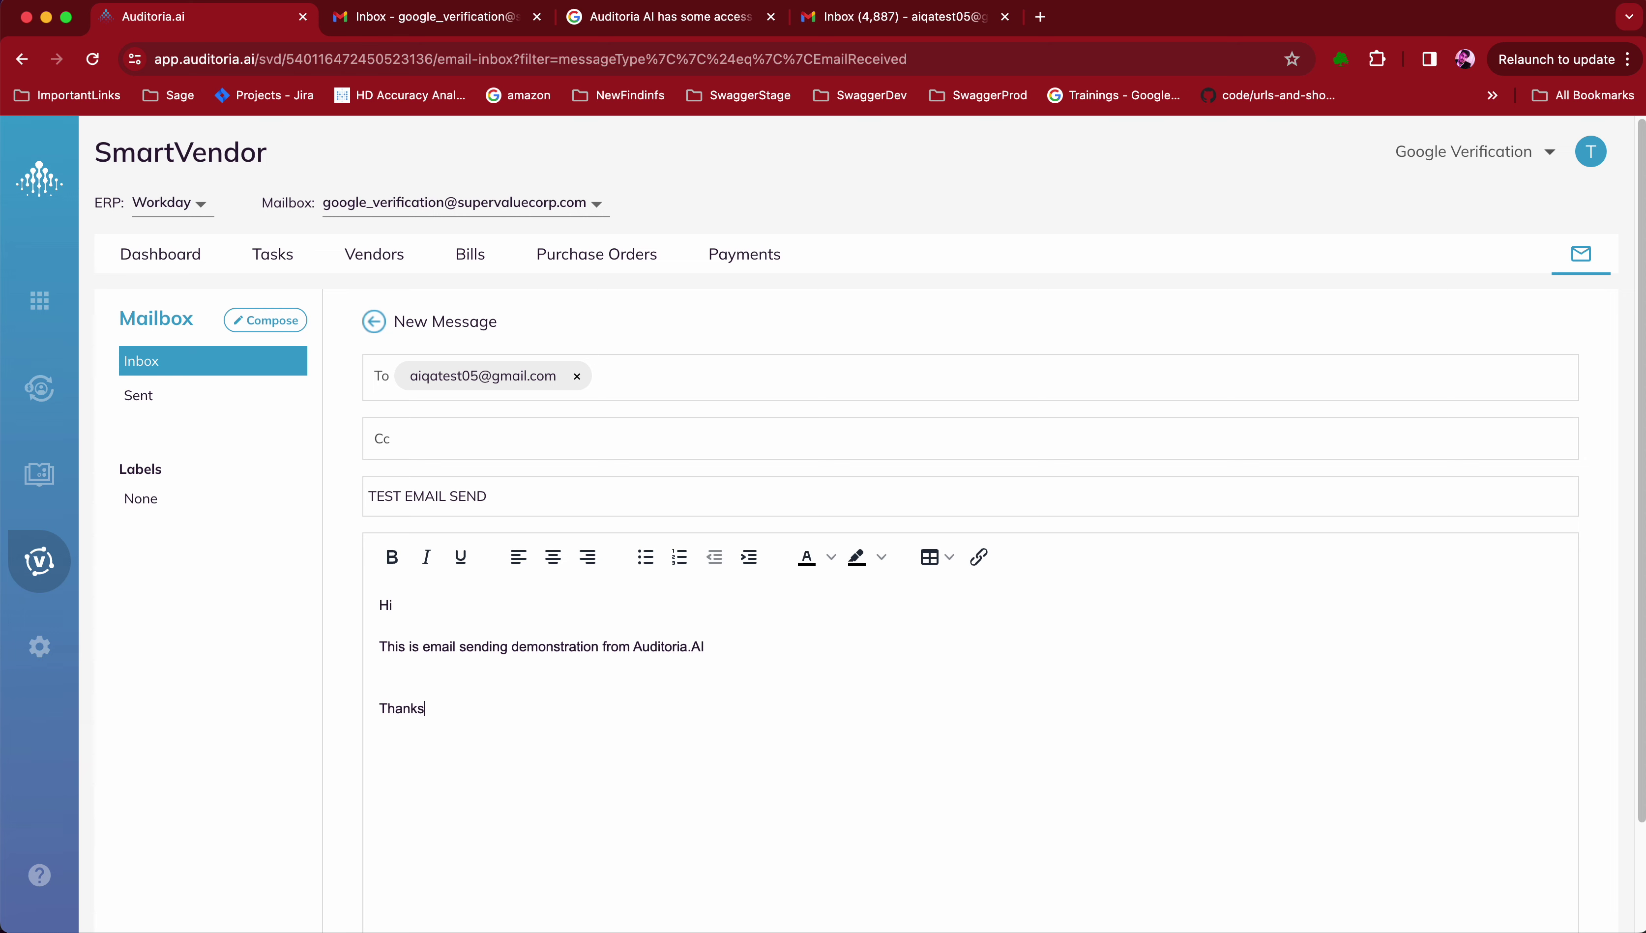
scroll(860, 739, down, 3)
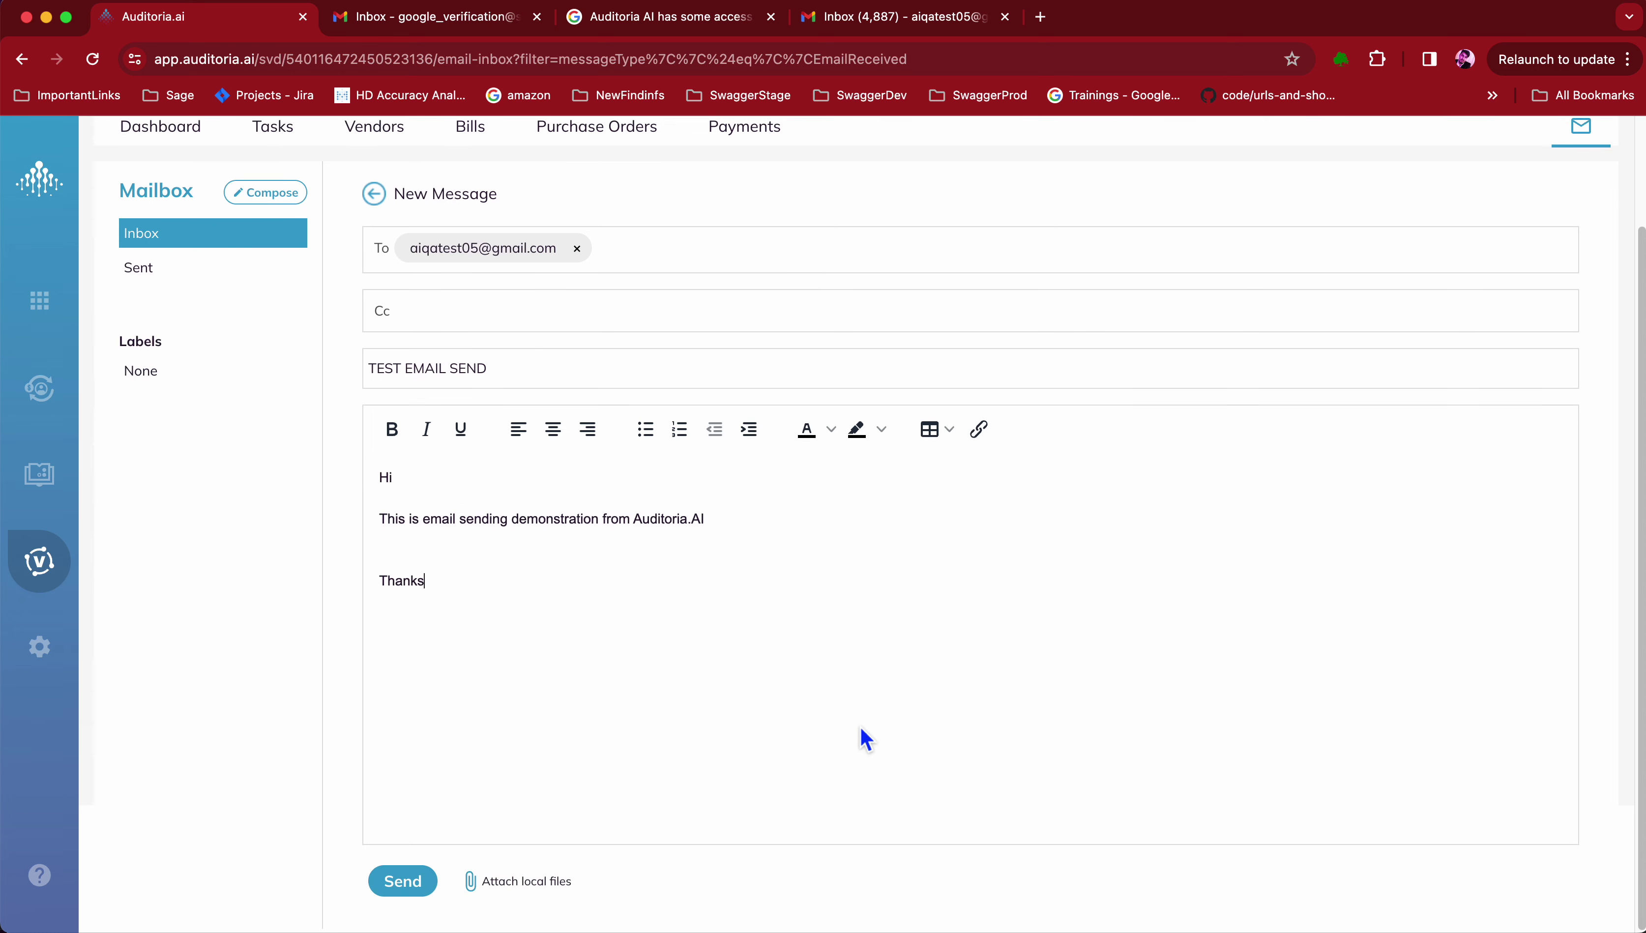
click(427, 886)
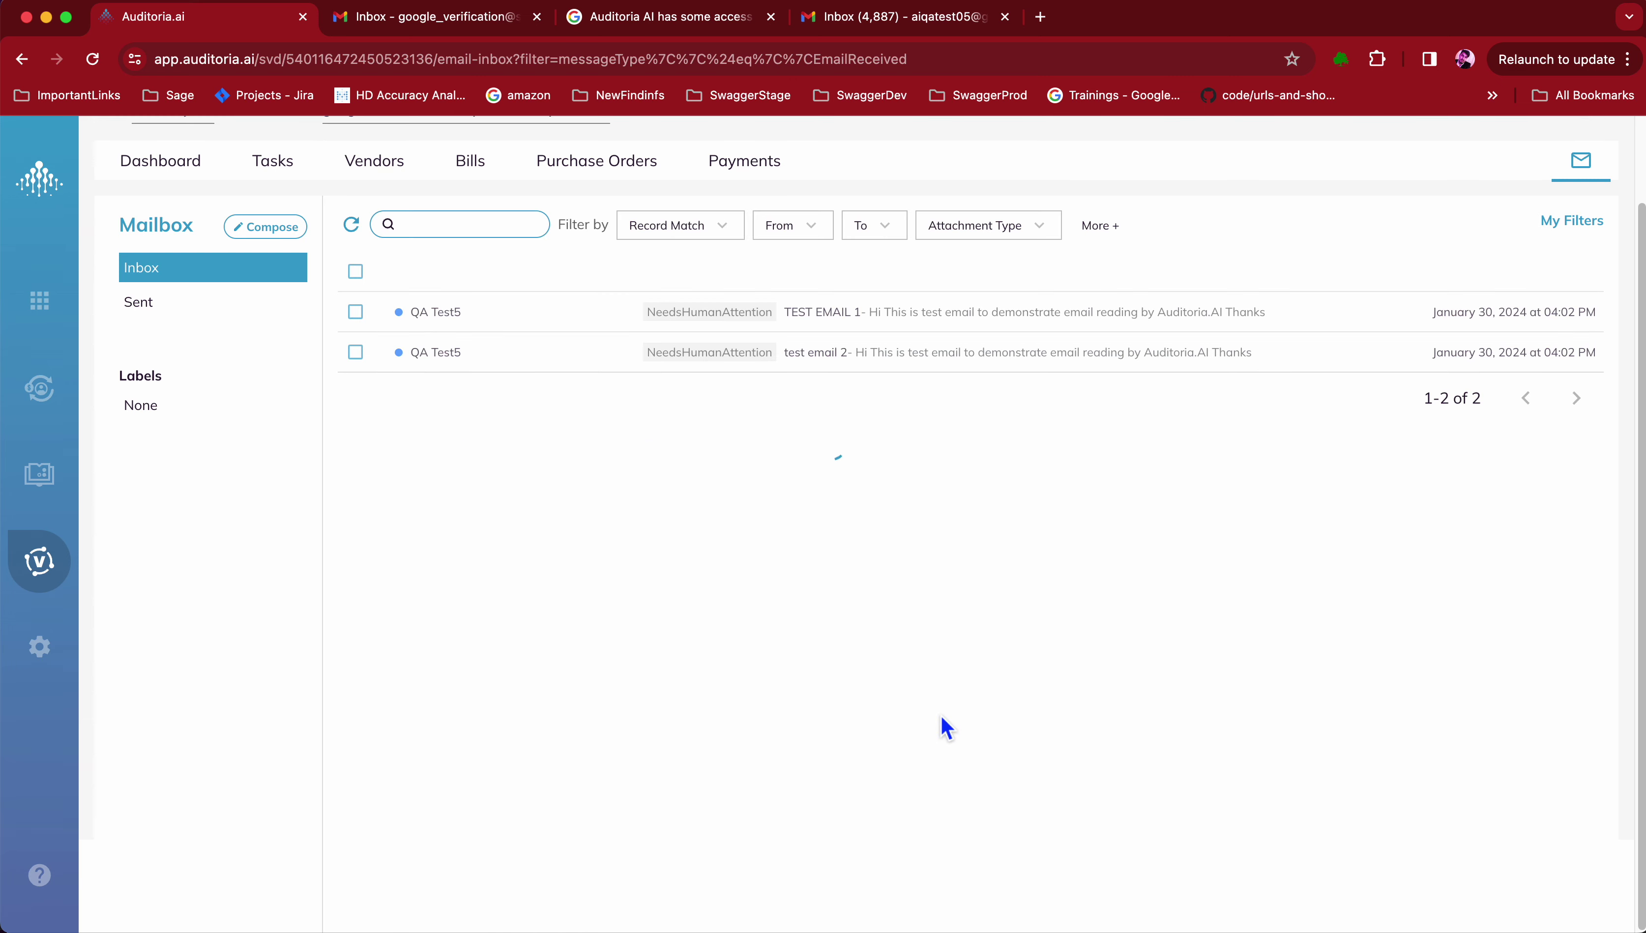
Step: Open TEST EMAIL SEND among the sent messages in SmartVendor and in the verification account's Gmail to compare them
click(213, 319)
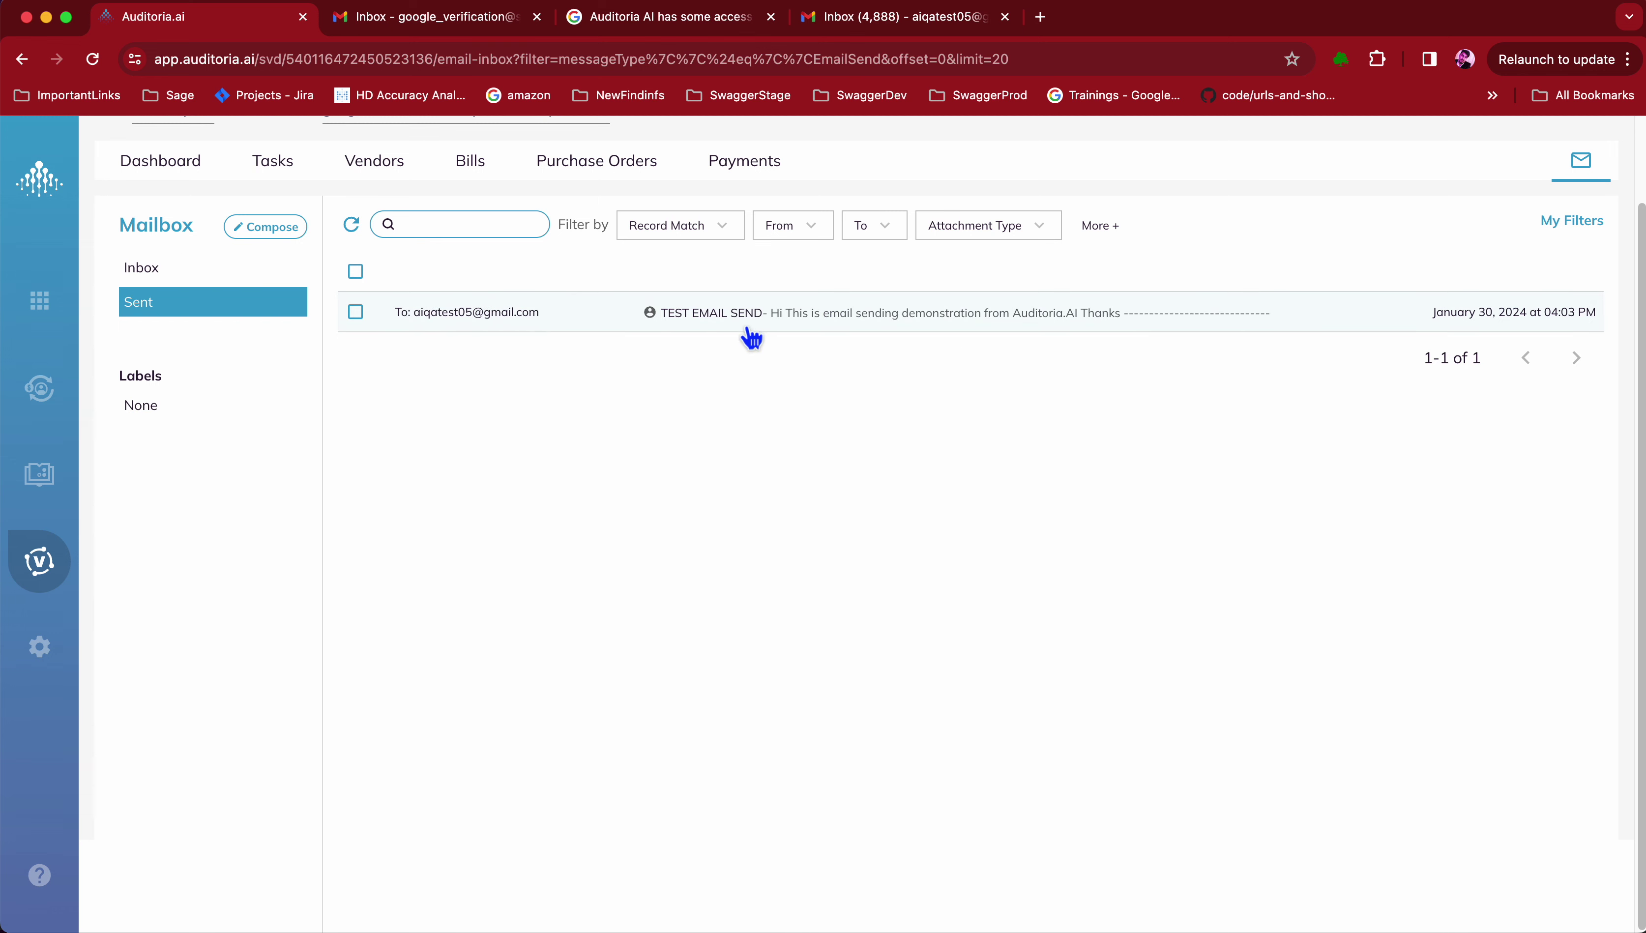
click(764, 319)
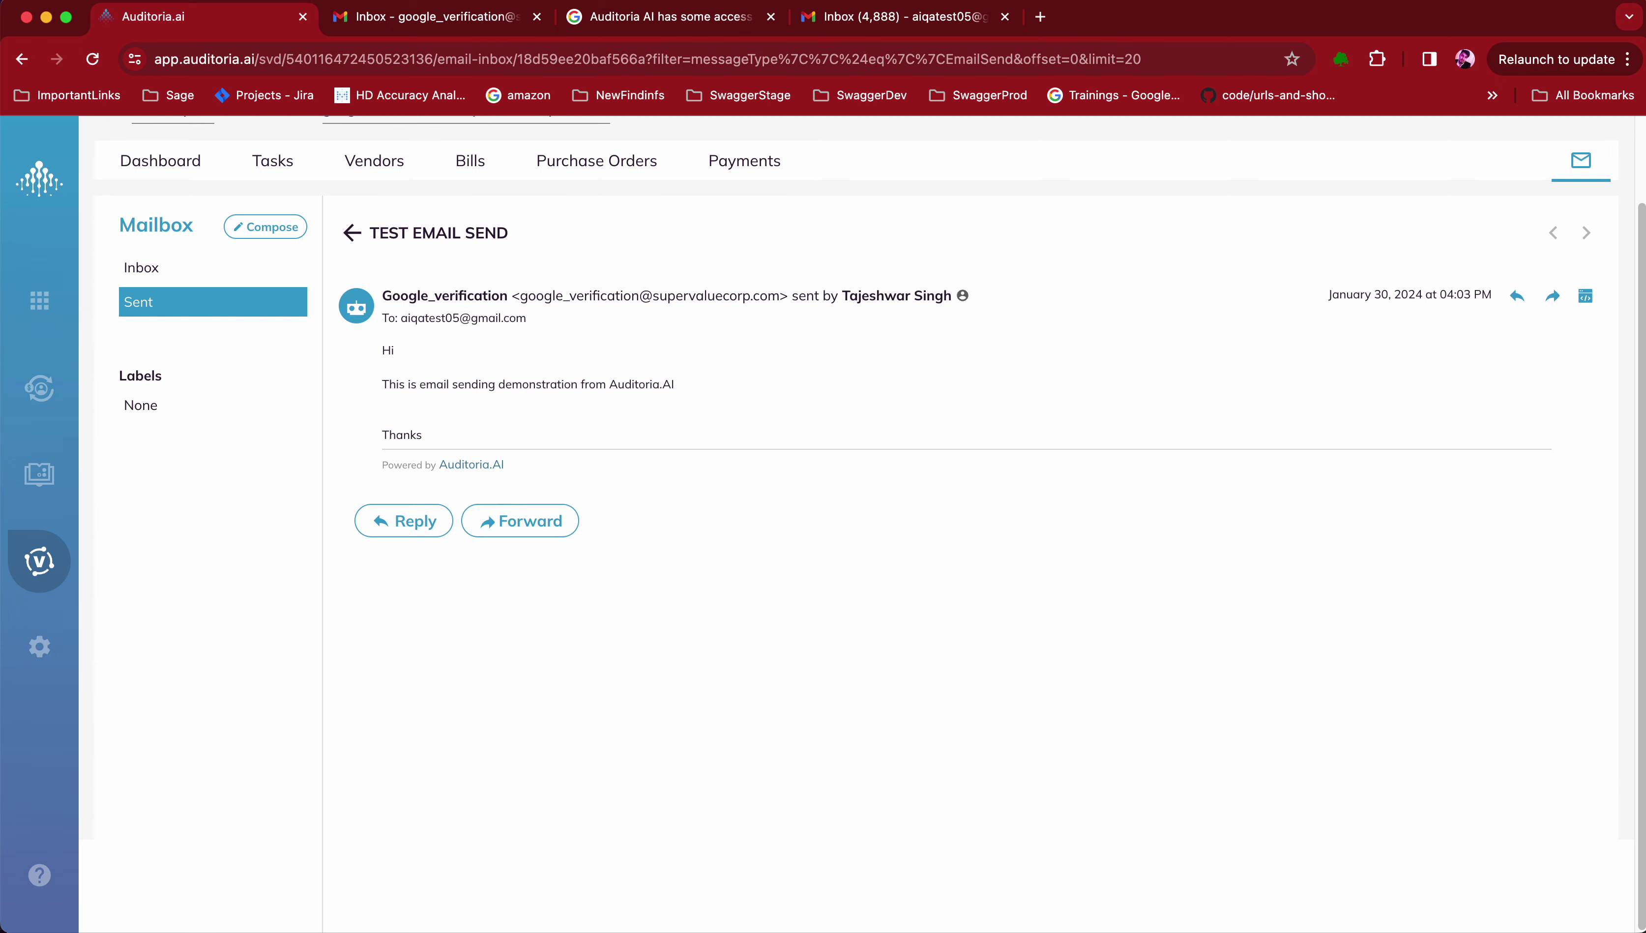
click(473, 26)
click(240, 376)
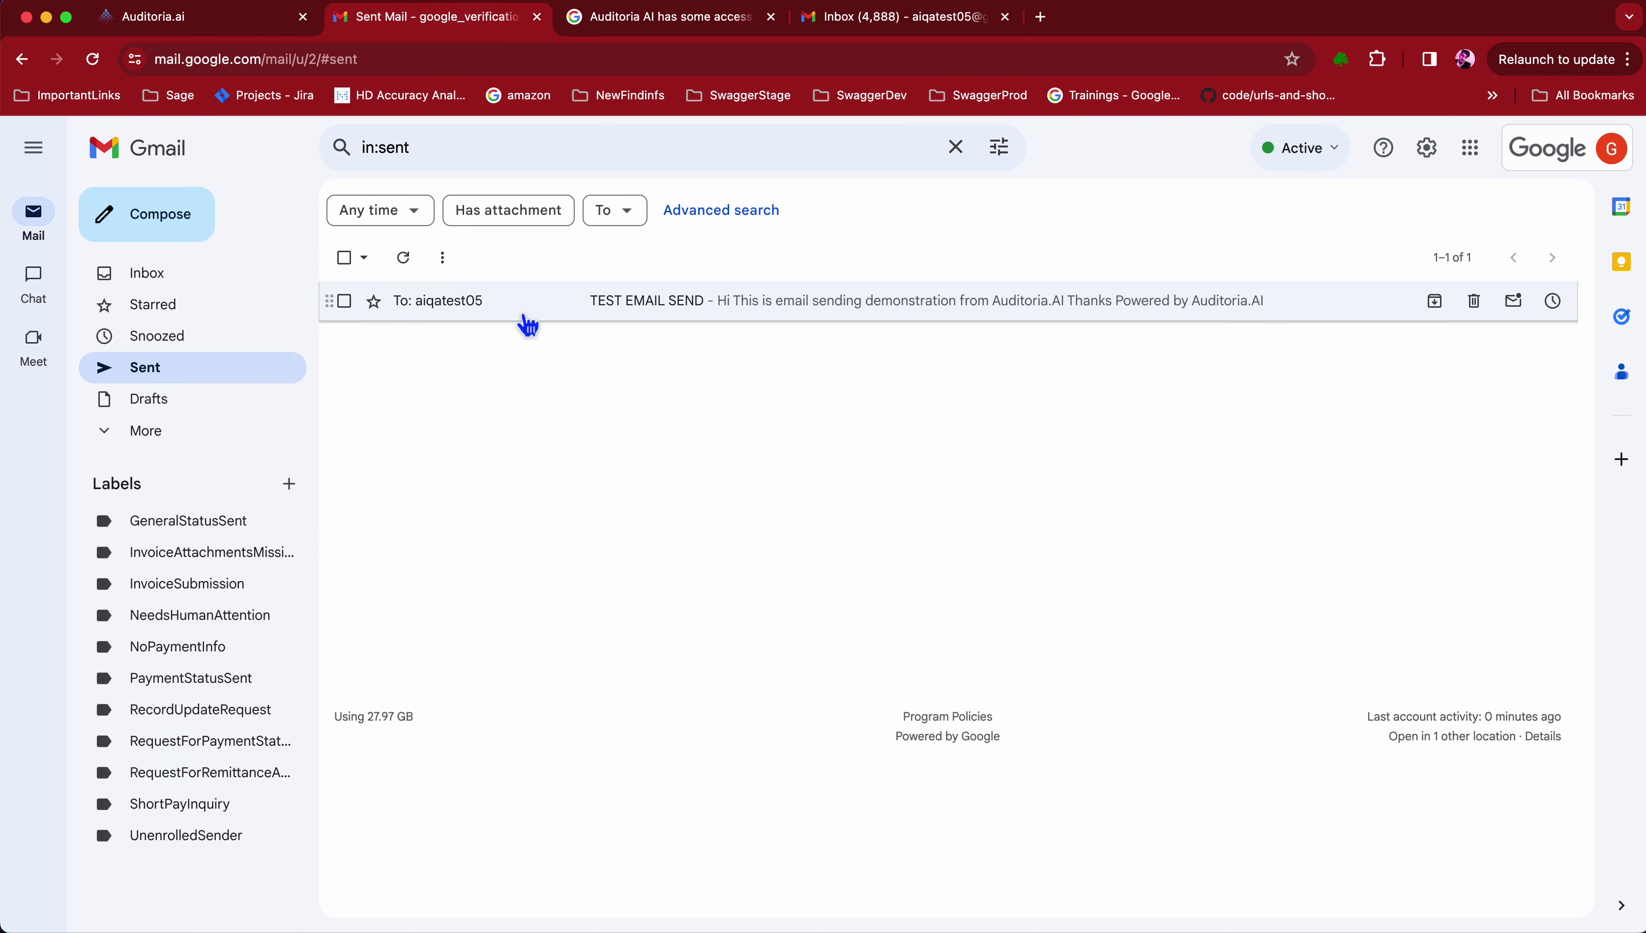
click(523, 307)
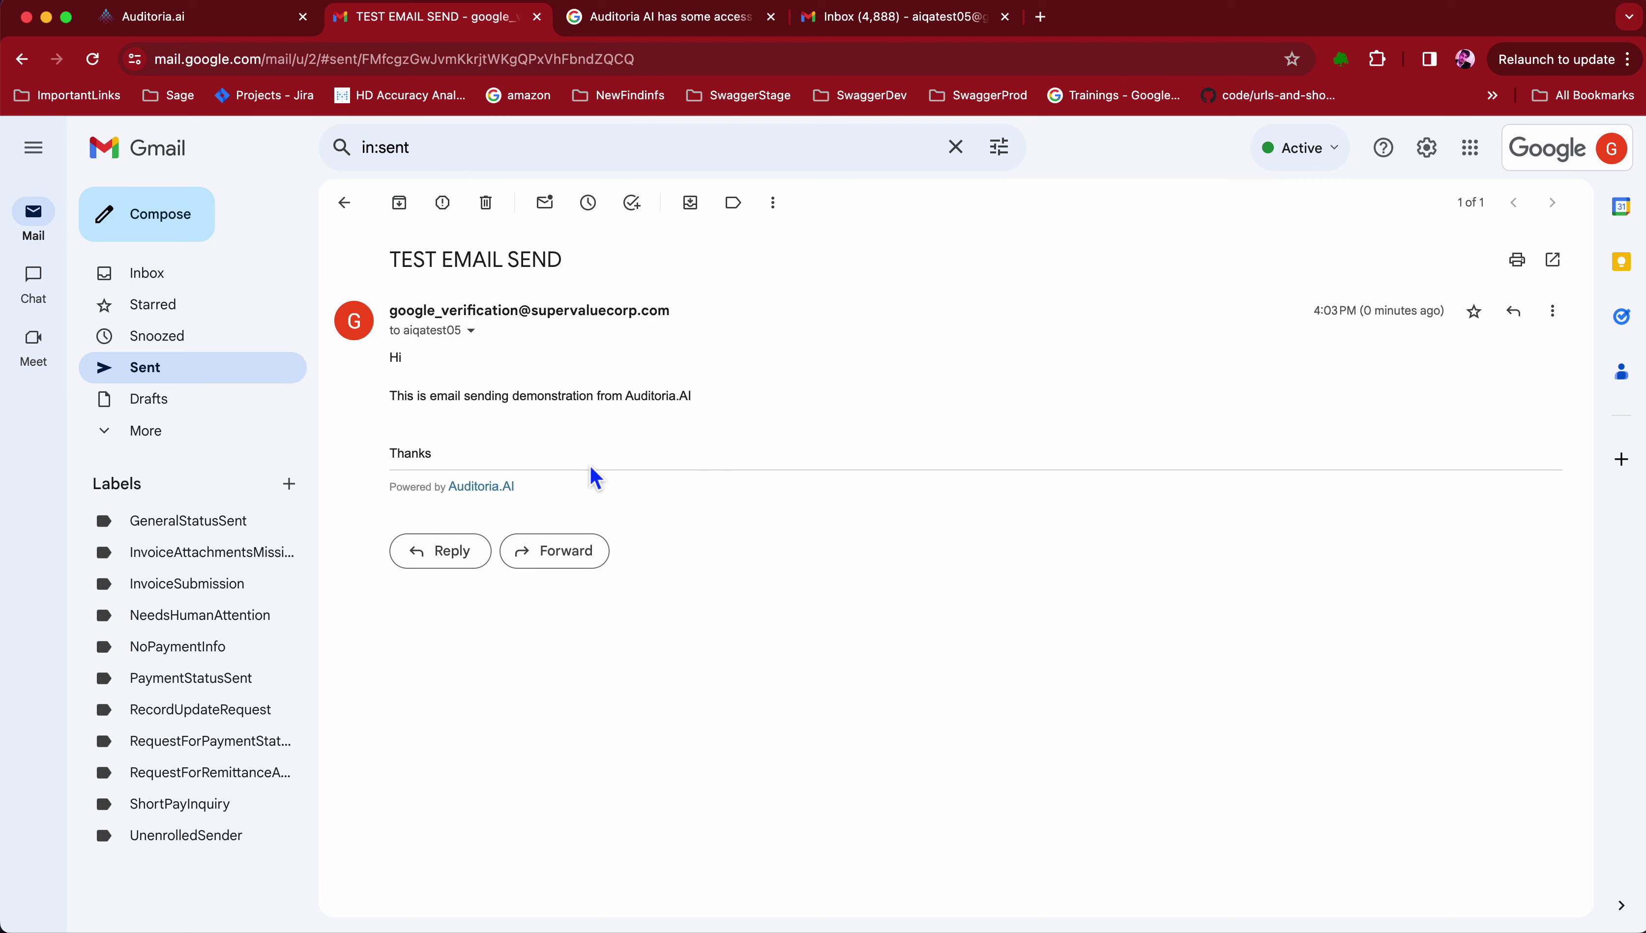
Step: Open TEST EMAIL SEND in the QA test account's Gmail inbox, highlight its subject, and return to Auditoria
click(883, 19)
click(367, 302)
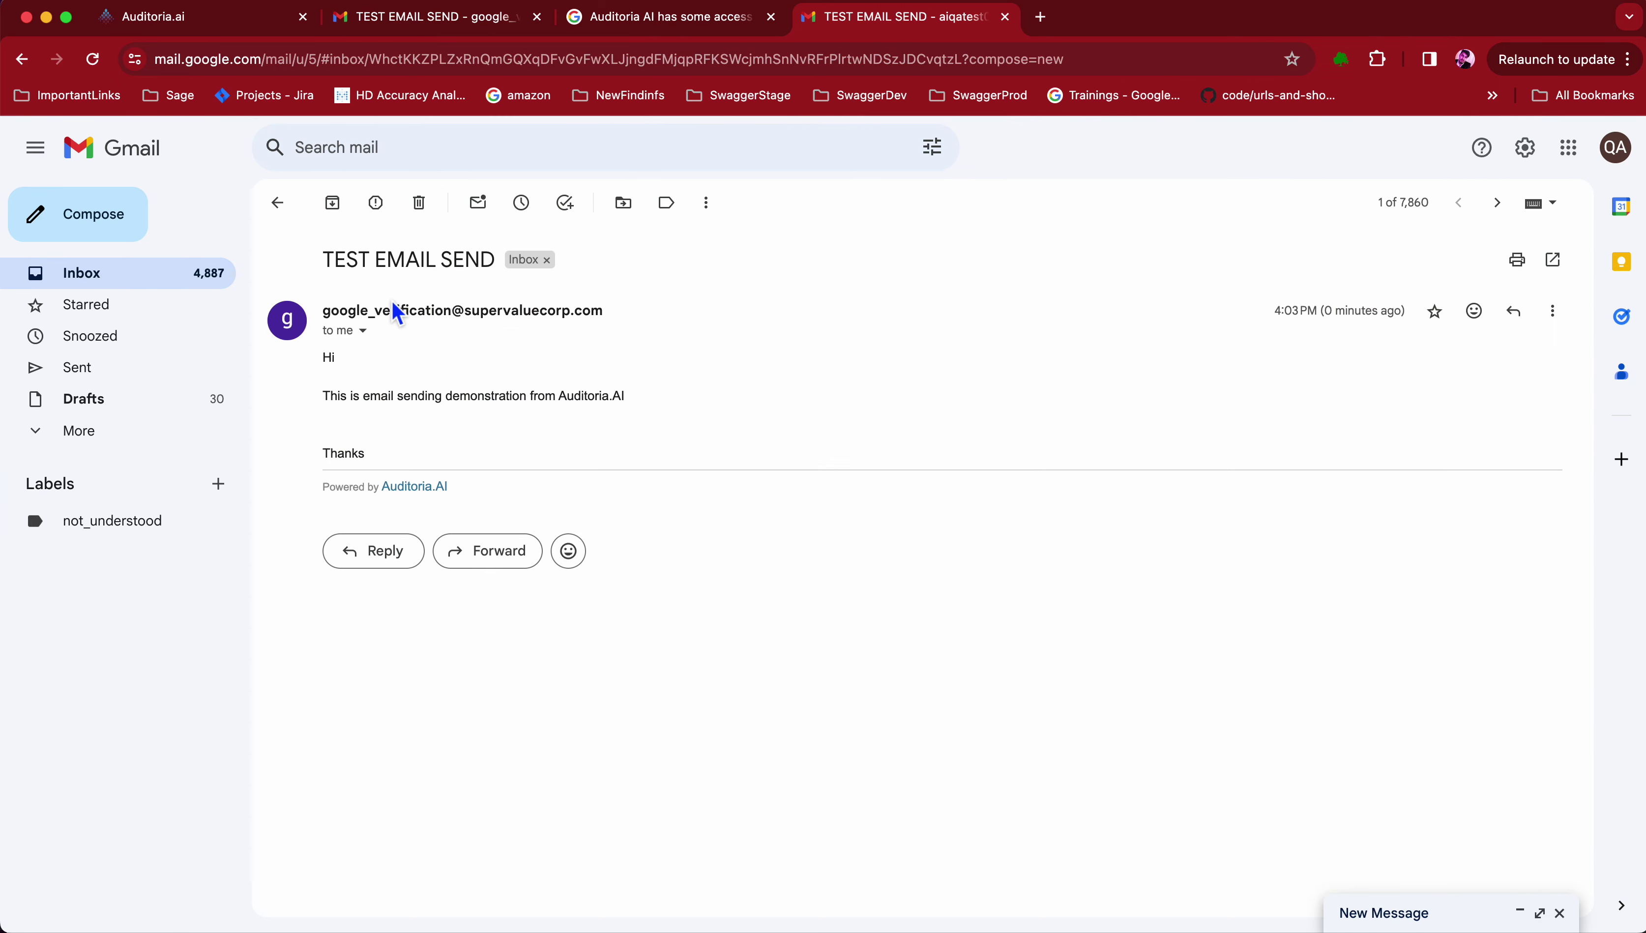
drag(324, 259, 482, 259)
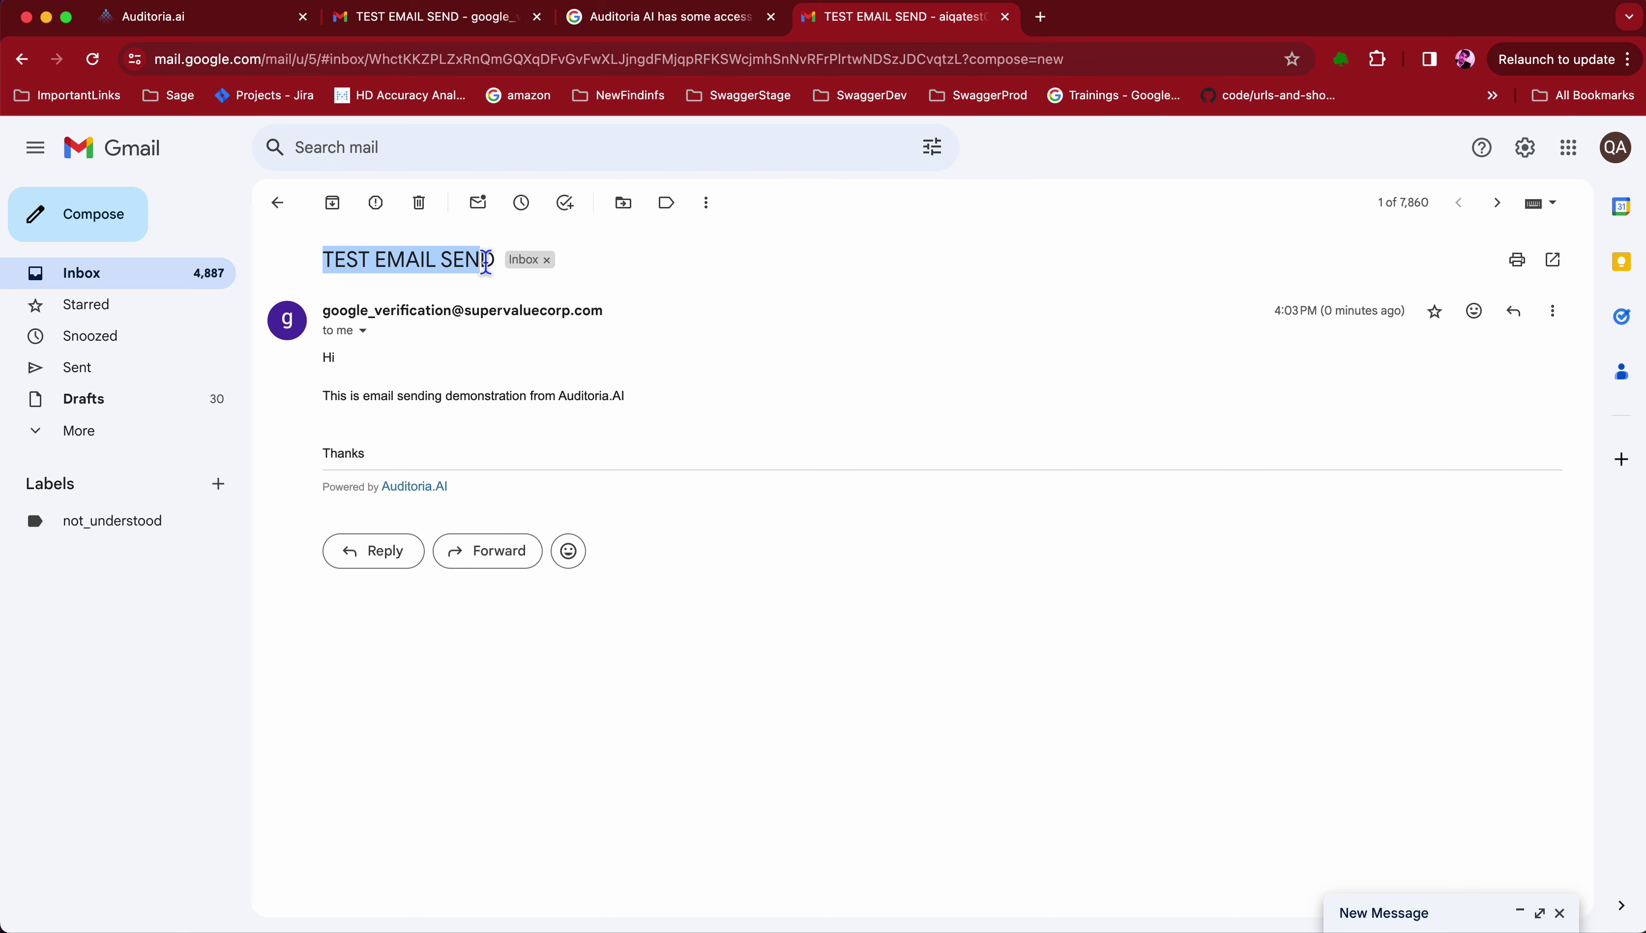
click(215, 21)
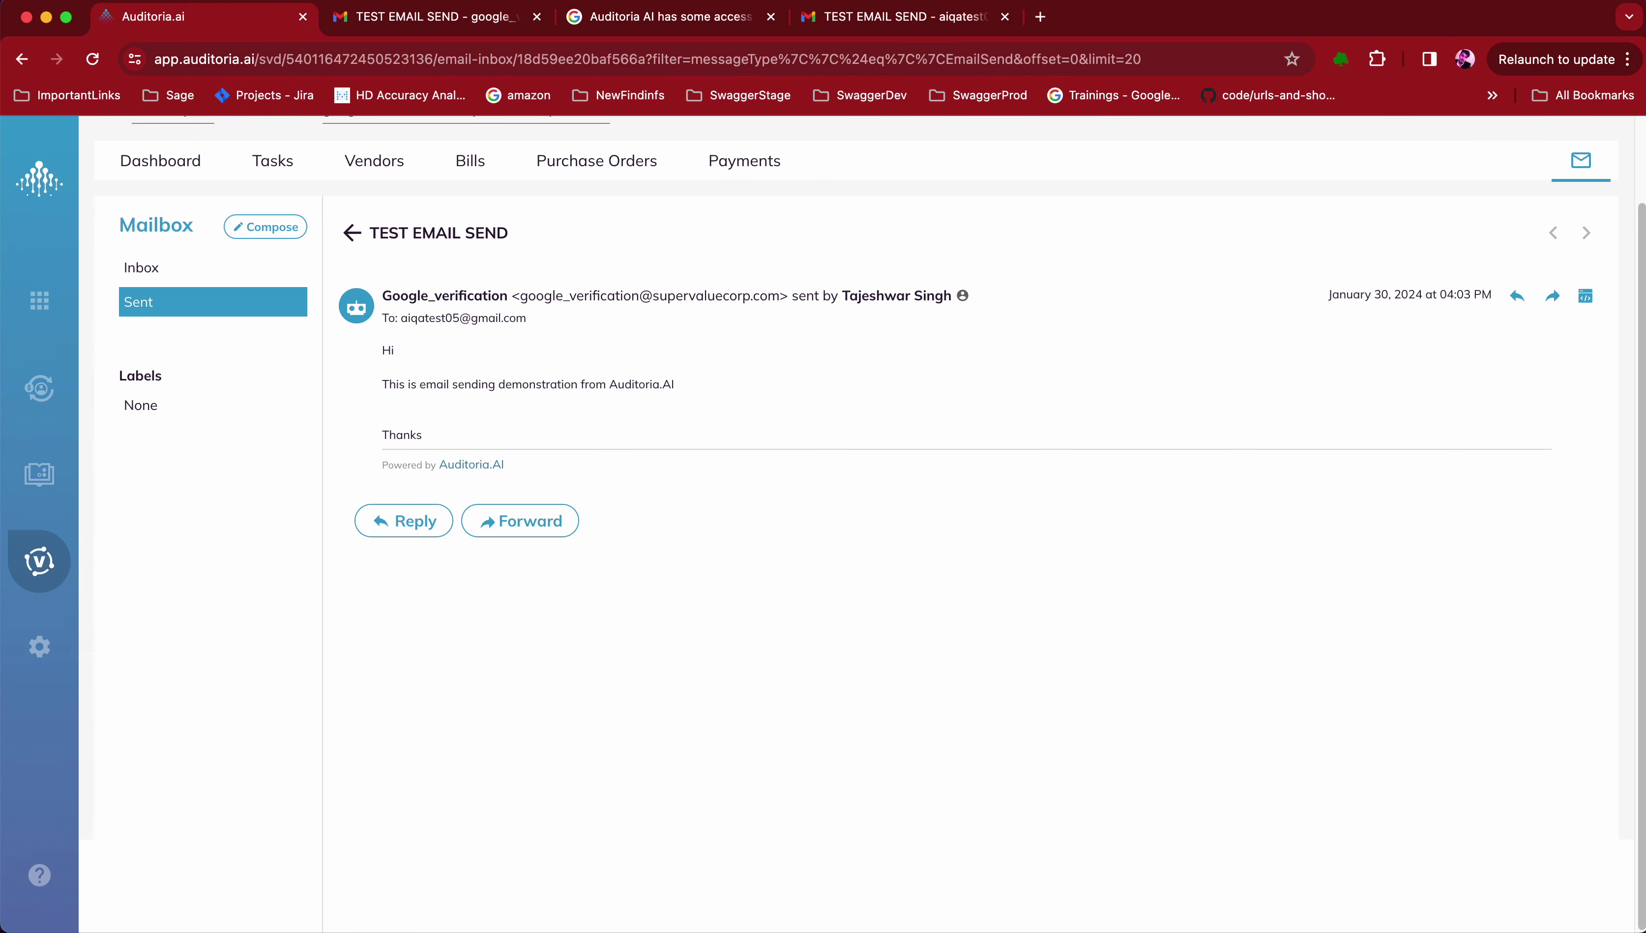
Step: Switch to the verification notes and change the status of item 4, "How Auditoria sends Emails?", to Done
key(super+Tab)
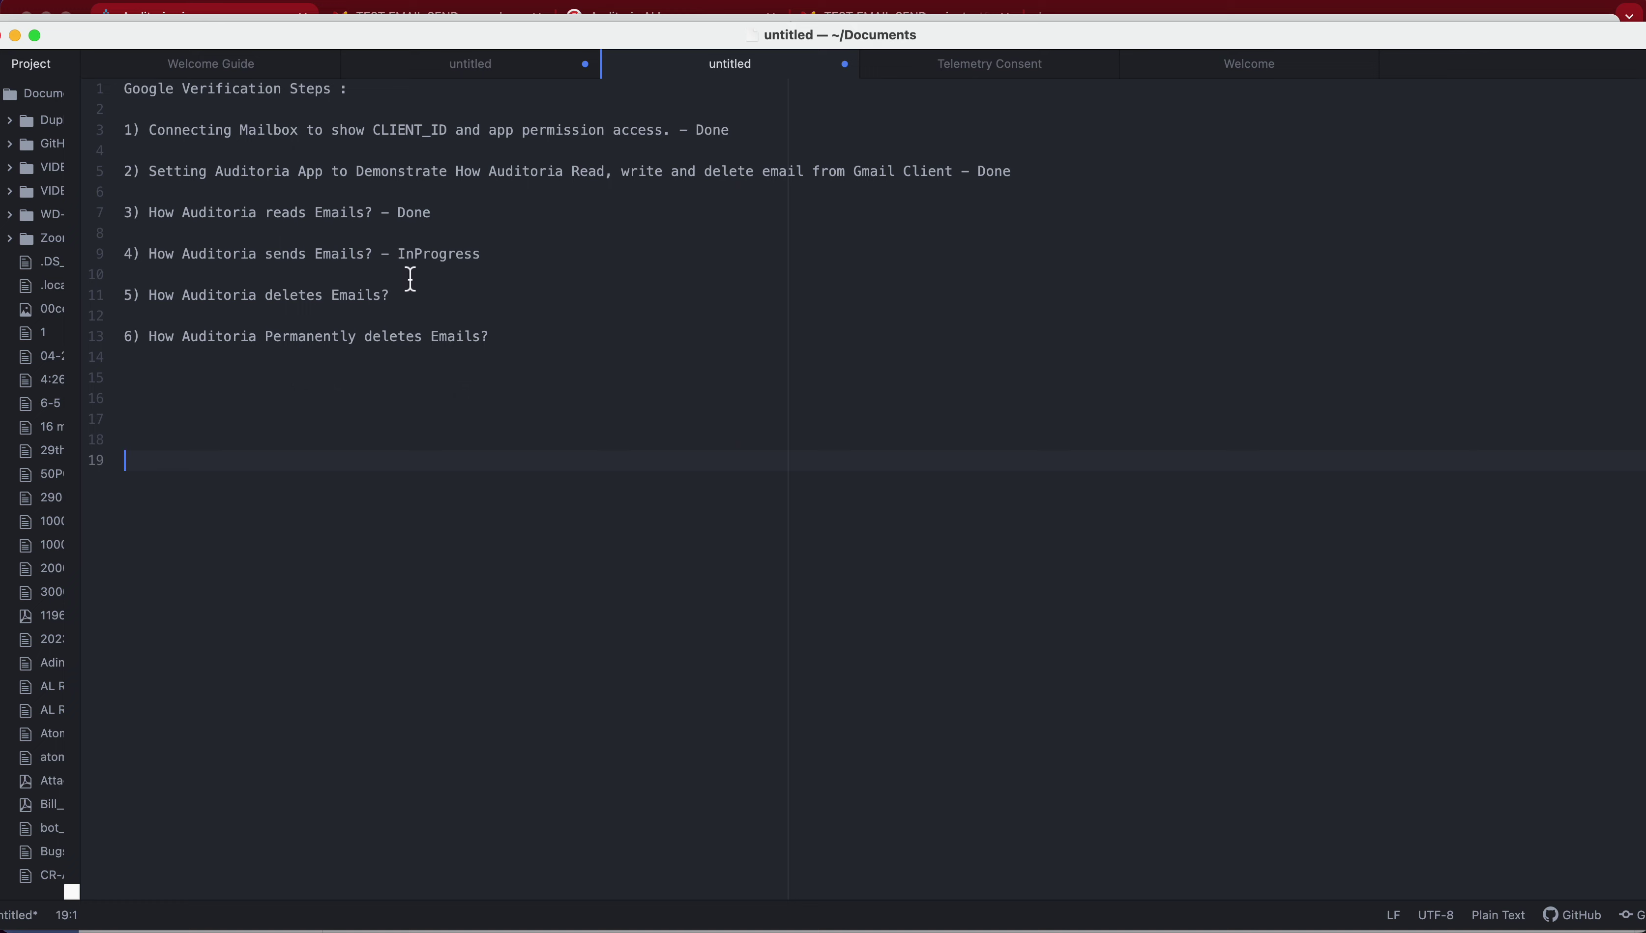
drag(405, 254, 507, 257)
key(BackSpace)
text(Done)
Step: Add a dash and a parenthesised note beginning "(Tra" to item 5, "How Auditoria deletes Emails?"
drag(150, 296, 398, 295)
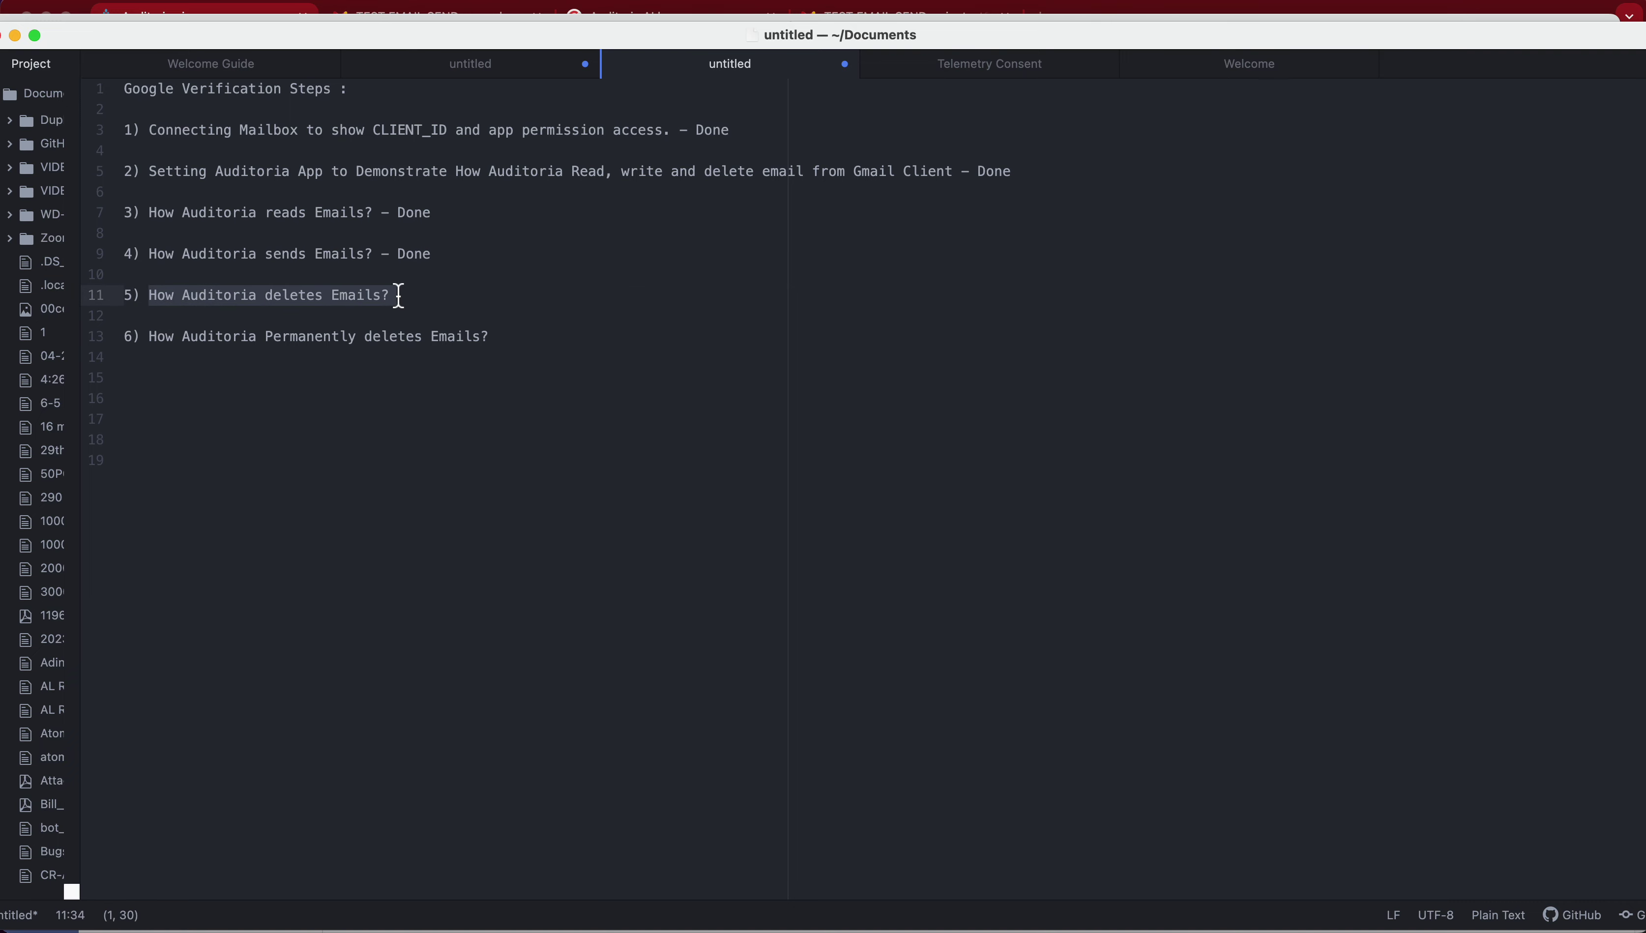
click(435, 304)
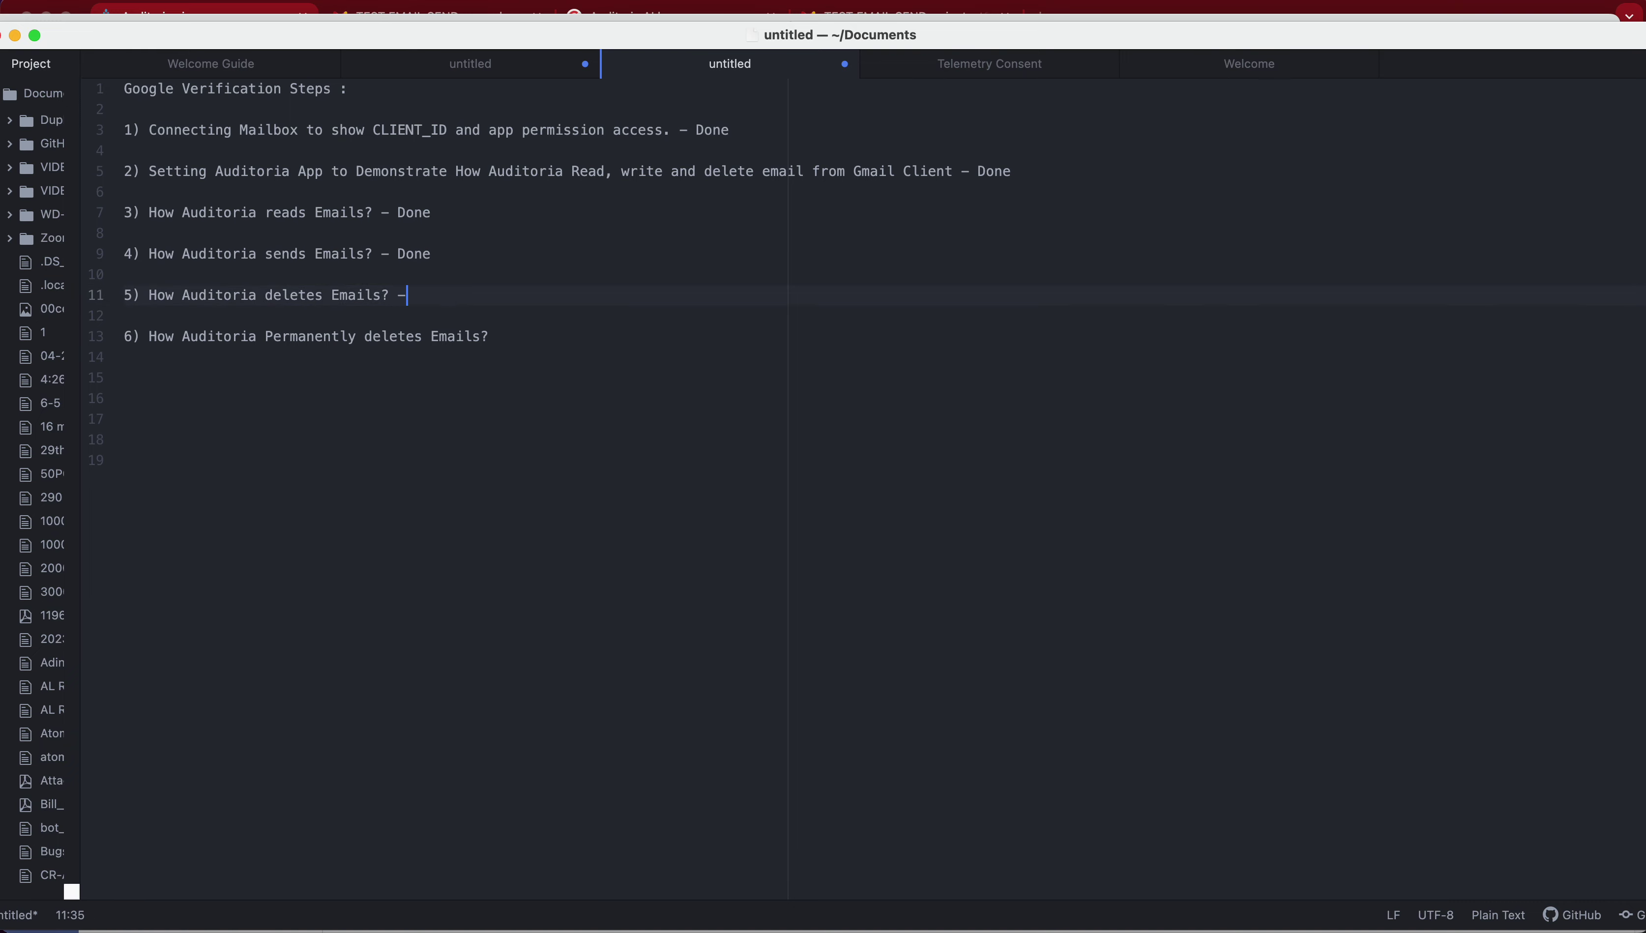
text(- (TrA)
key(Escape)
key(BackSpace)
text(a)
key(Escape)
Step: Switch back to Auditoria and move TEST EMAIL 1 from the SmartVendor inbox to the trash
key(super+Tab)
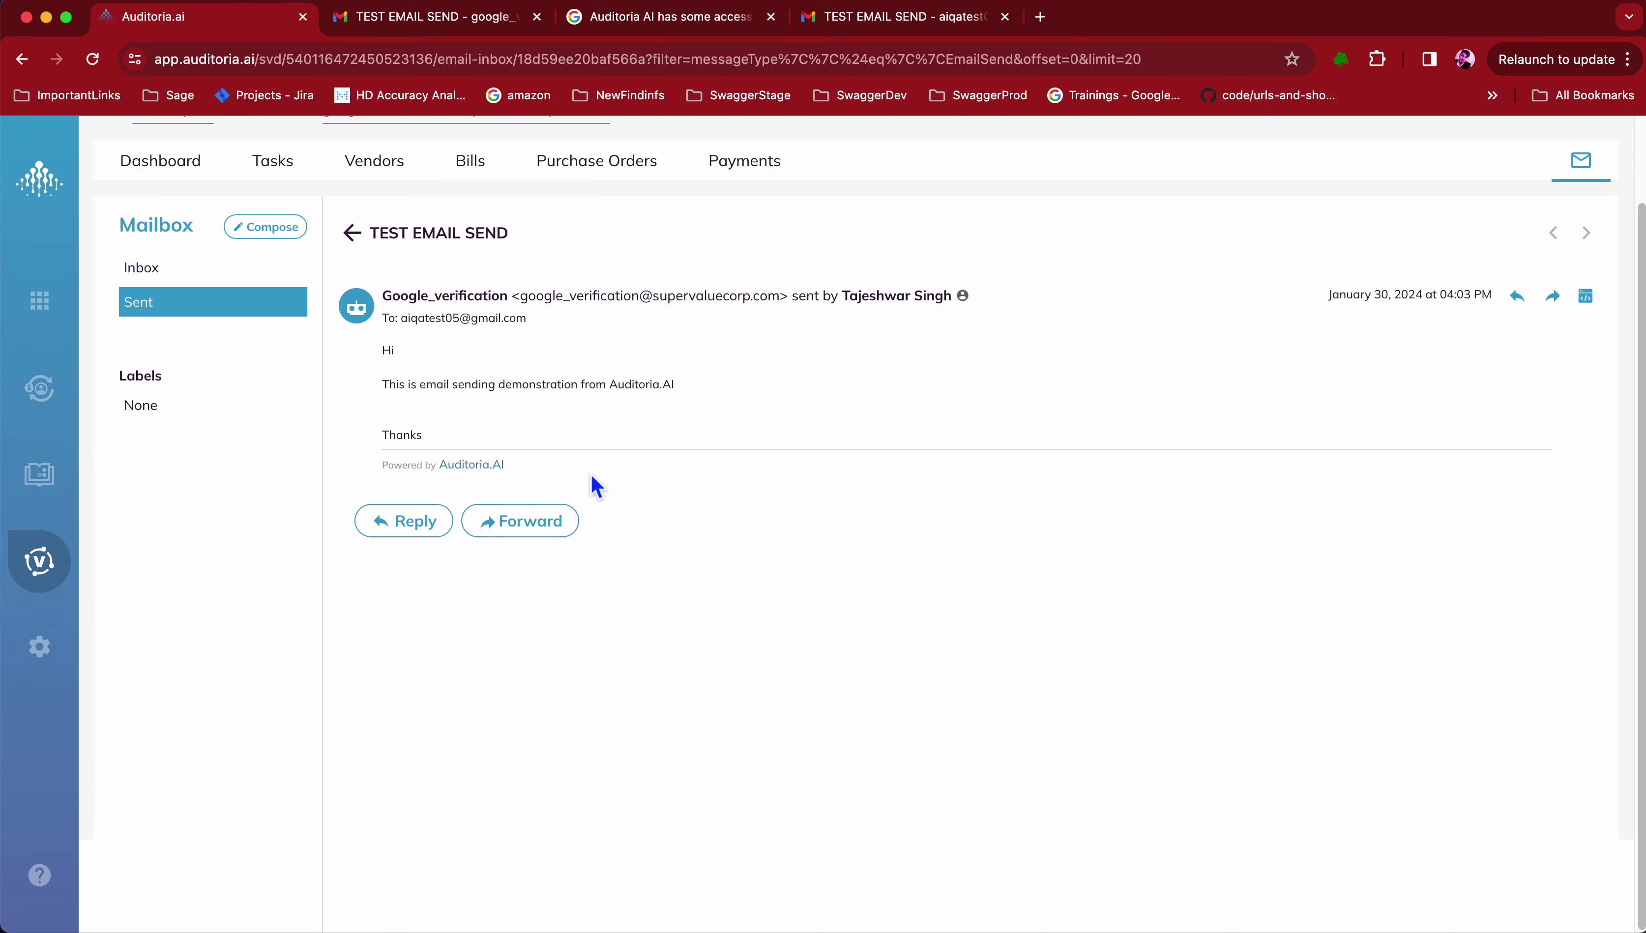
click(230, 276)
scroll(523, 405, up, 2)
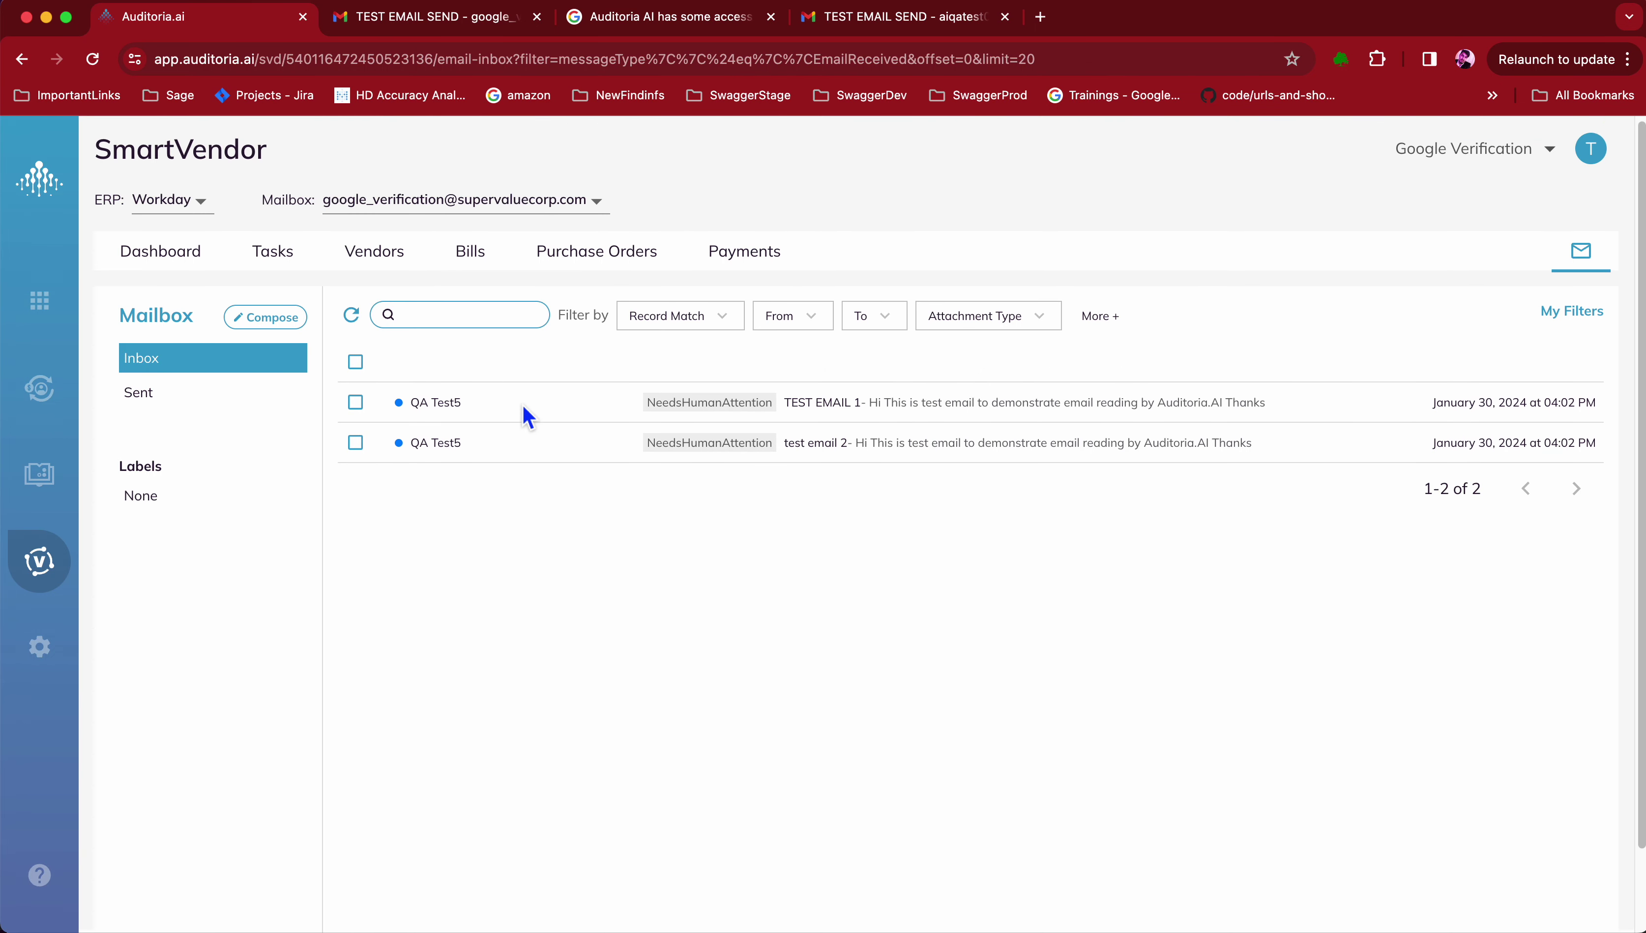
click(357, 407)
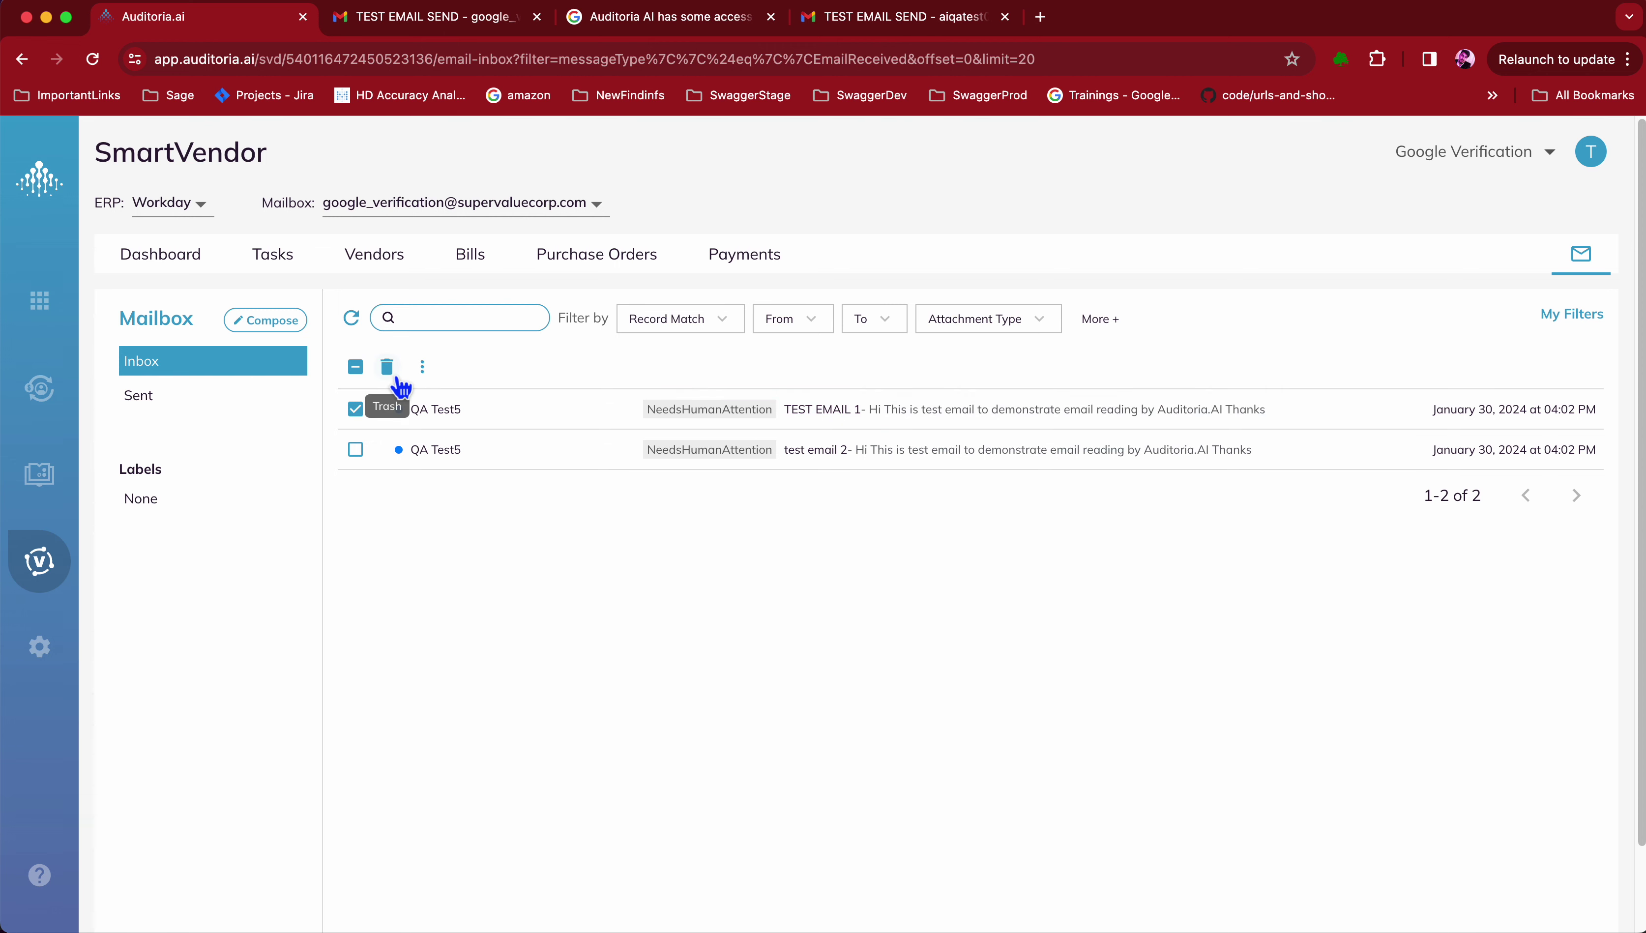
click(392, 373)
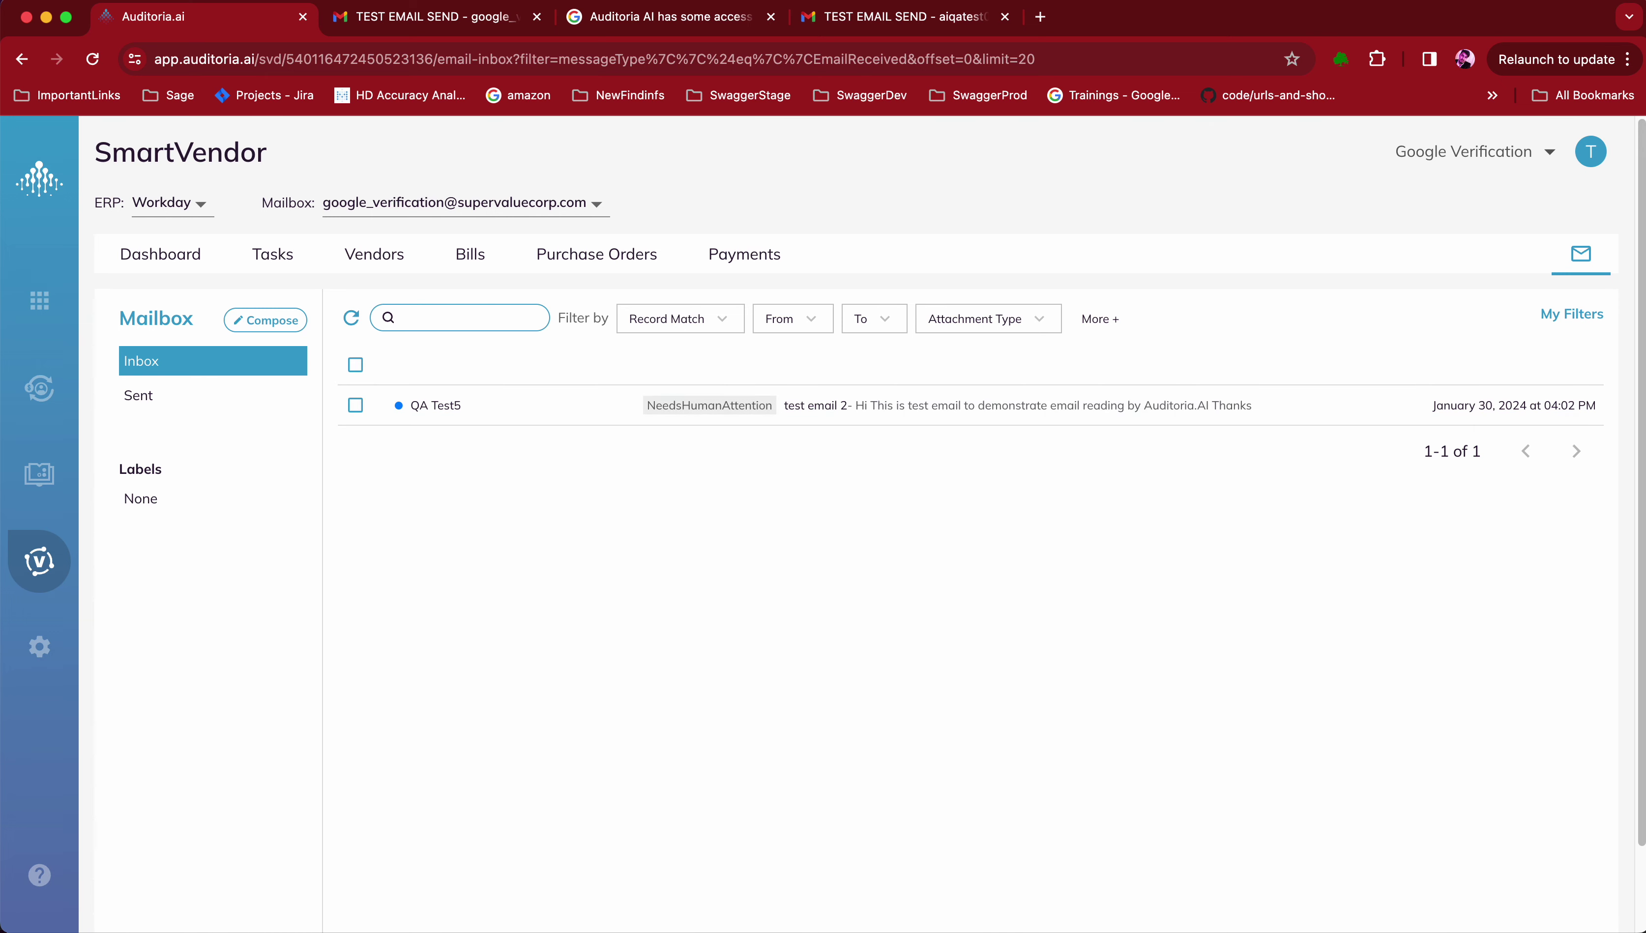
Step: Switch to the connected mailbox's Gmail, refresh the inbox, open Trash to check for TEST EMAIL 1, and return to Auditoria
click(468, 18)
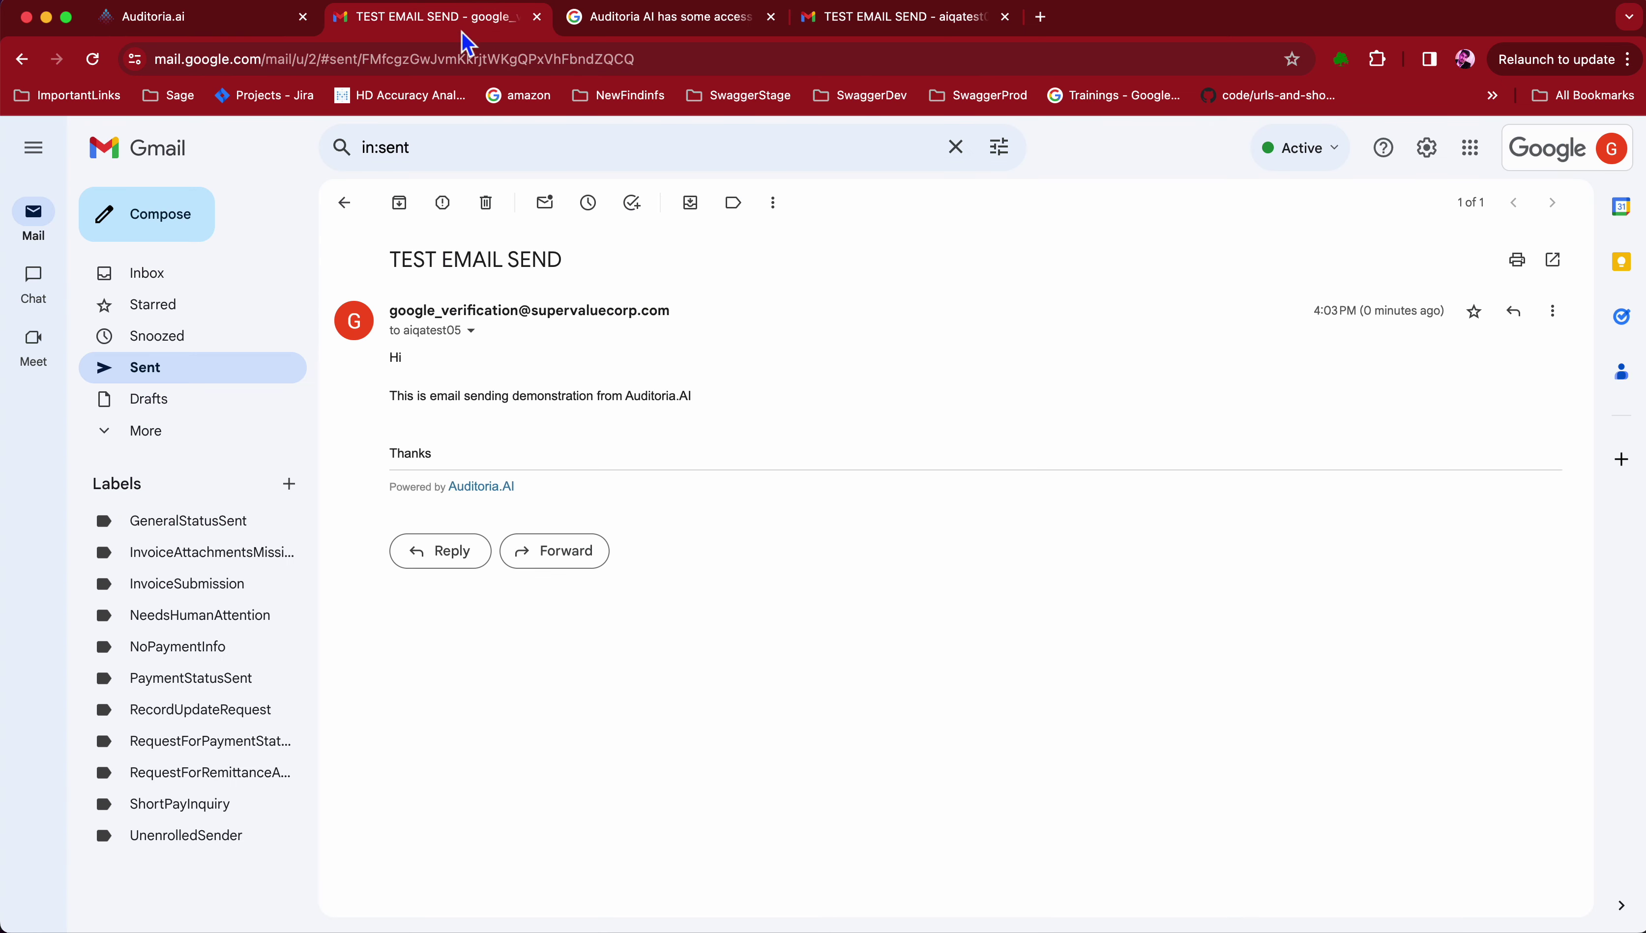
click(219, 281)
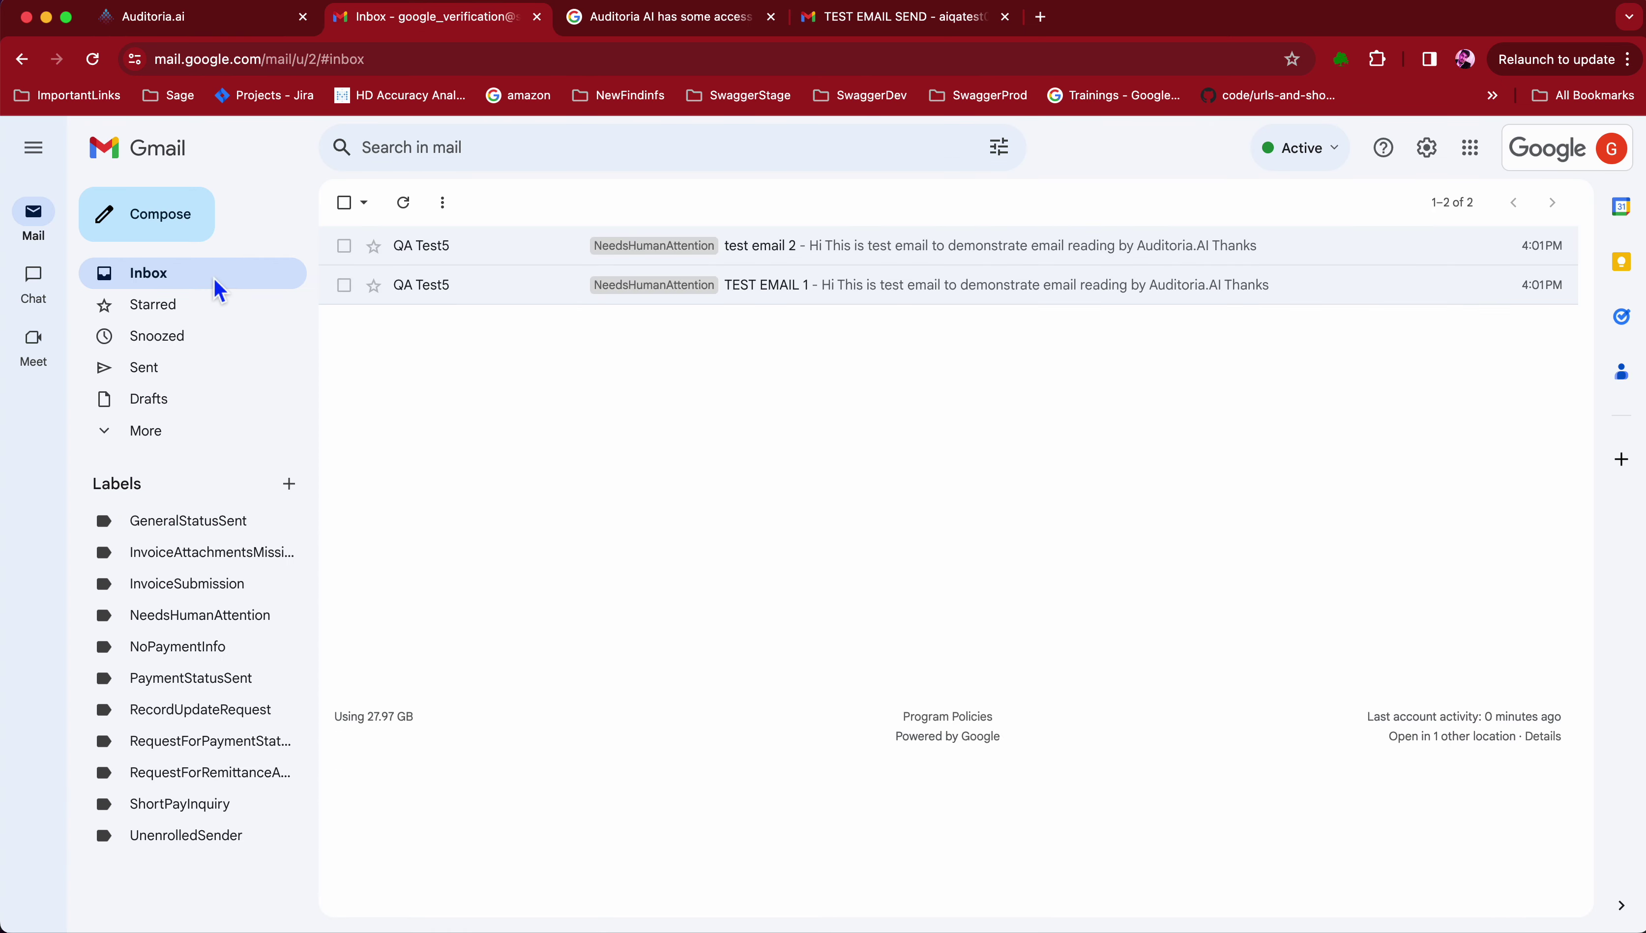
click(422, 204)
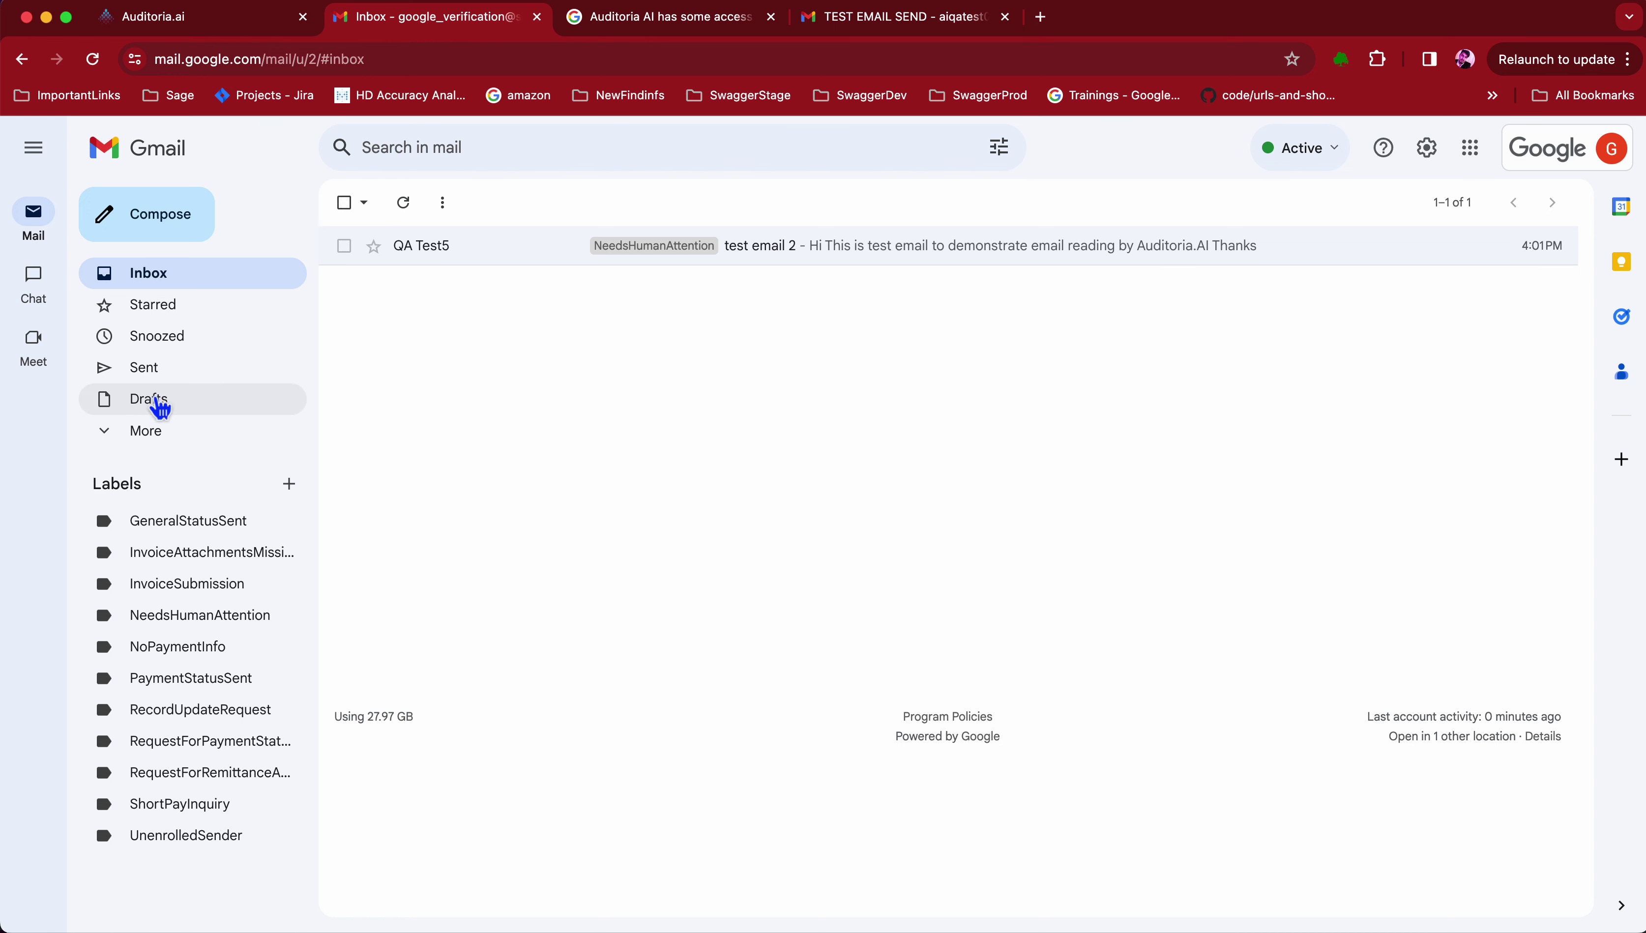
click(151, 431)
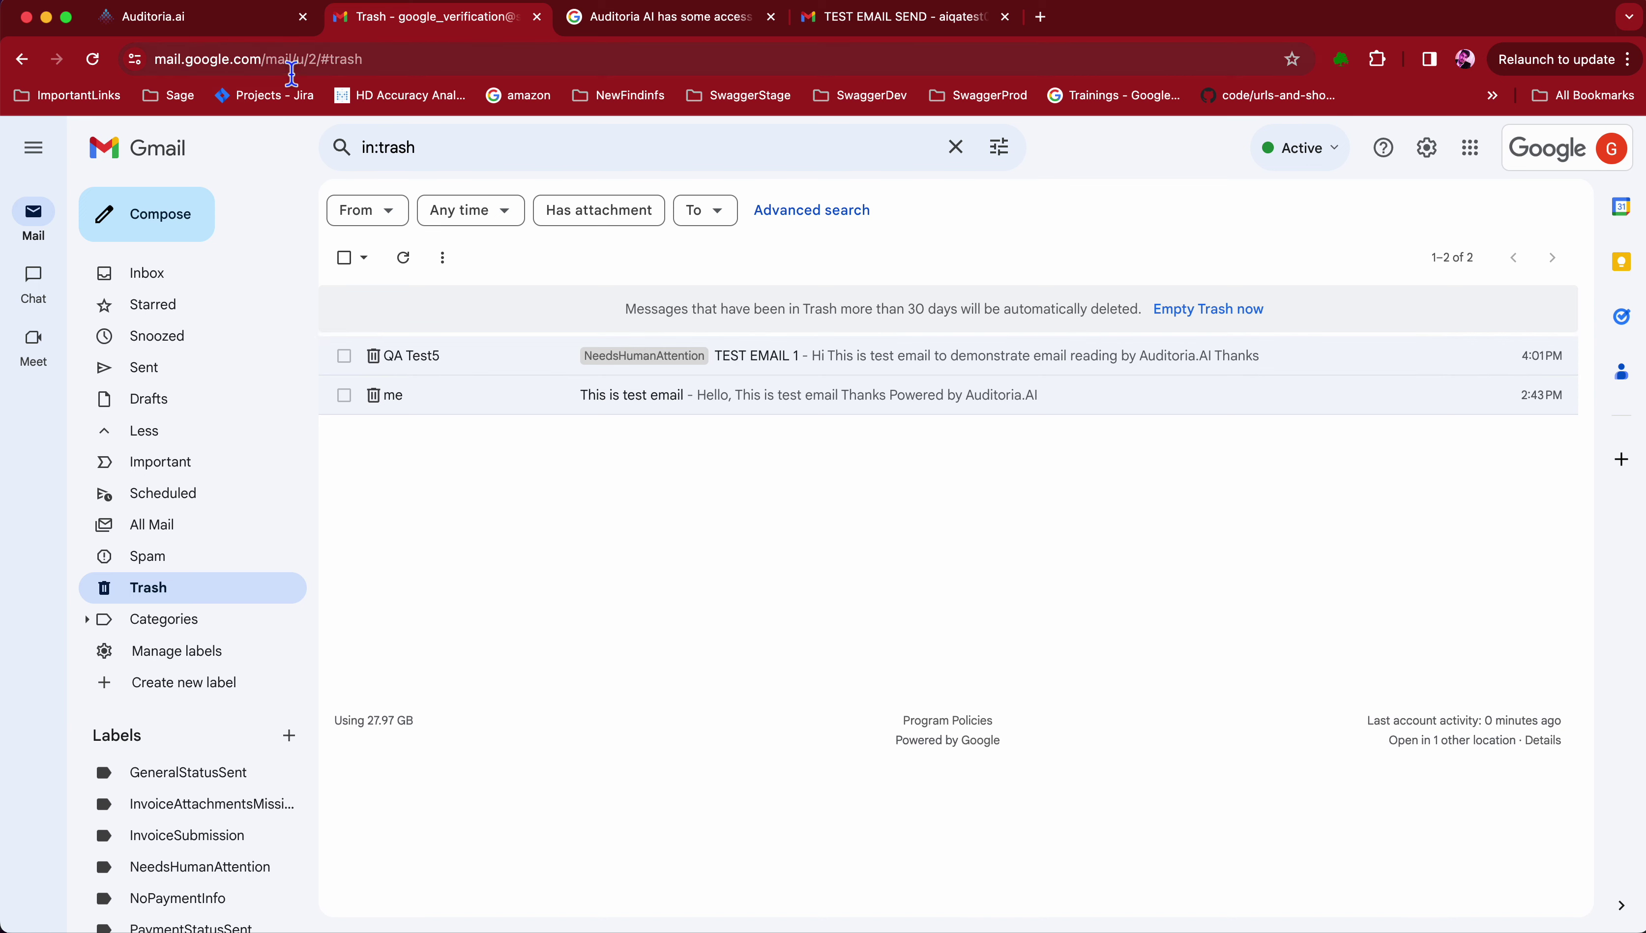
click(261, 23)
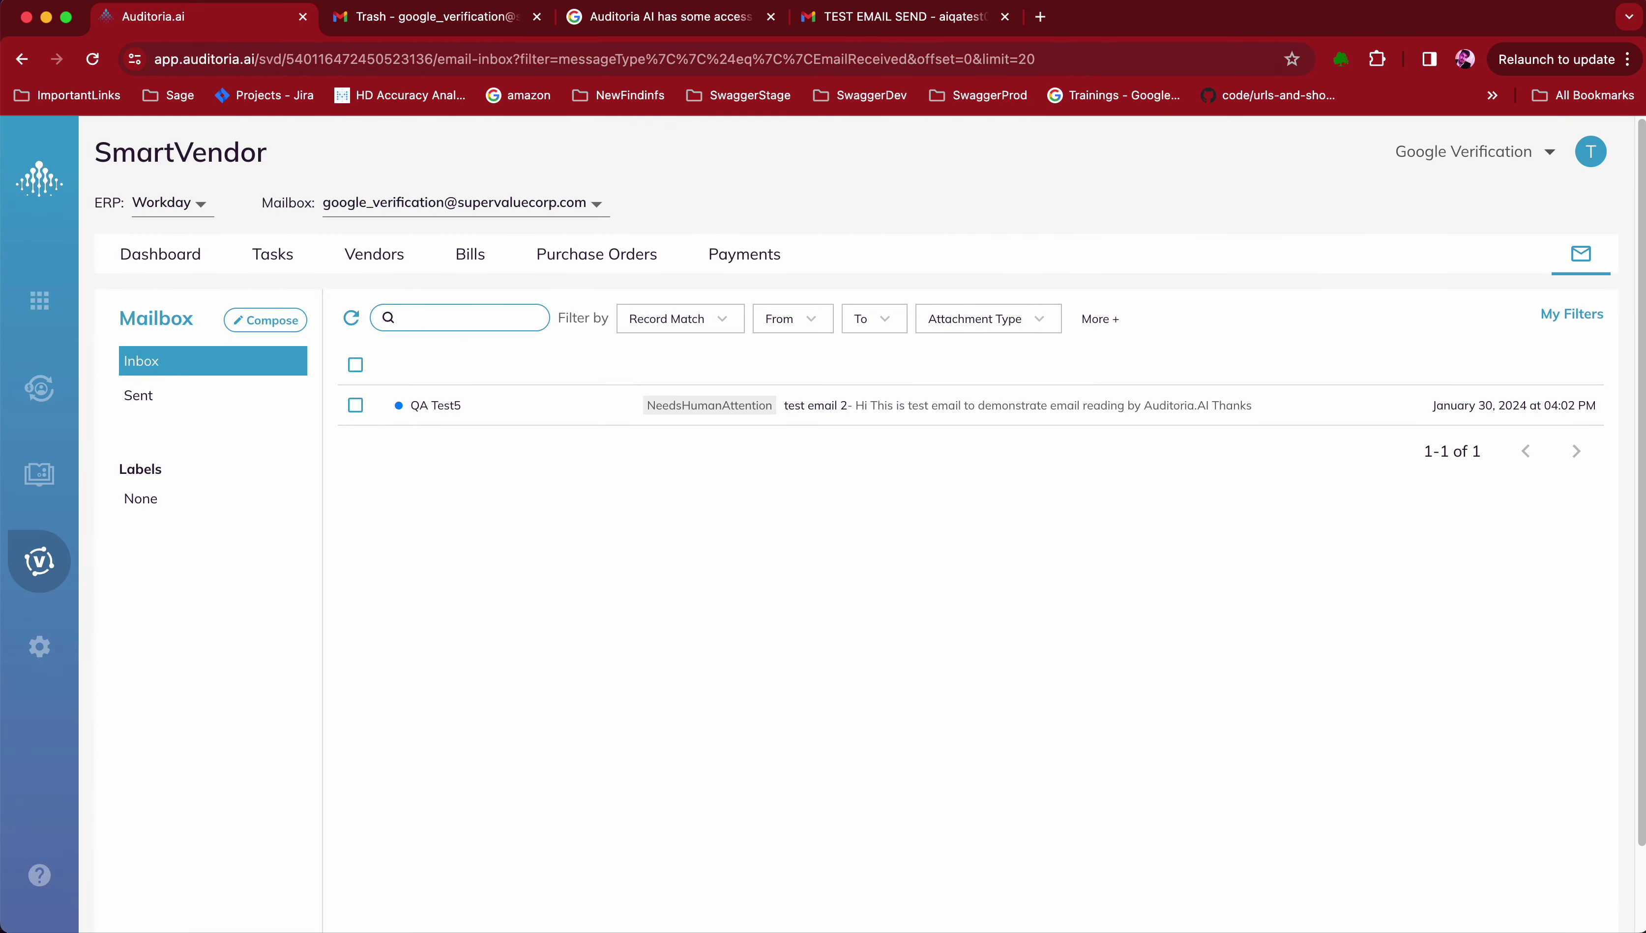
Step: Switch to the verification notes, change item 5's status to Done, and add "- InProgress" to item 6, "How Auditoria Permanently deletes Emails?"
key(super+Tab)
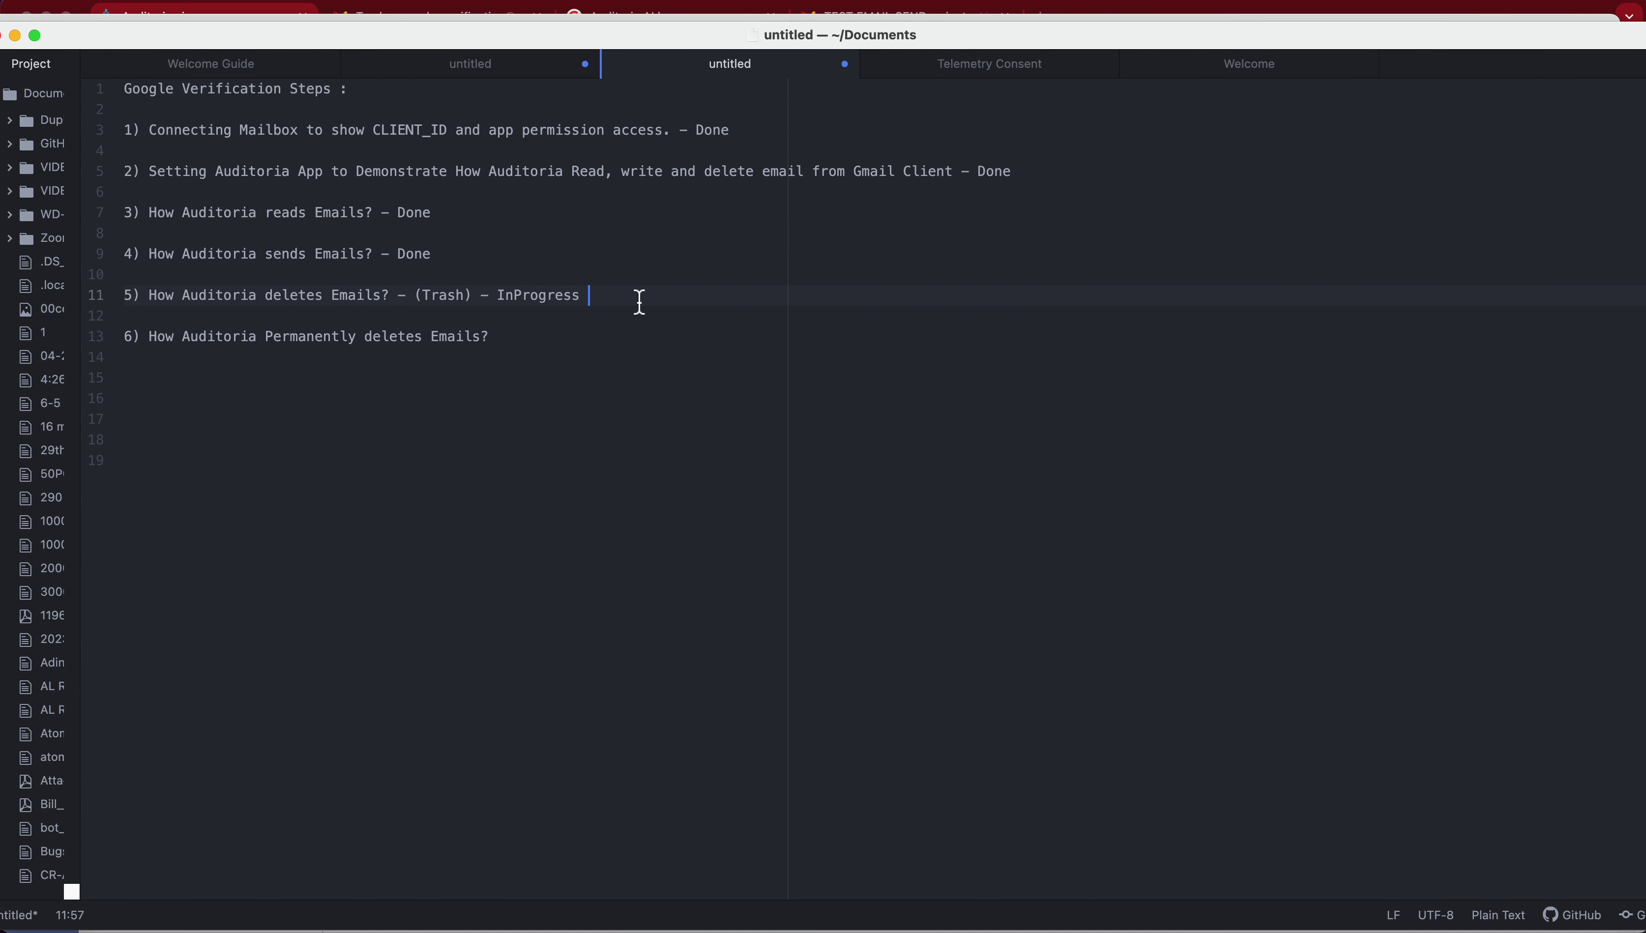
drag(504, 302, 599, 297)
text(Done)
drag(150, 336, 489, 336)
click(533, 346)
text(- InProgres)
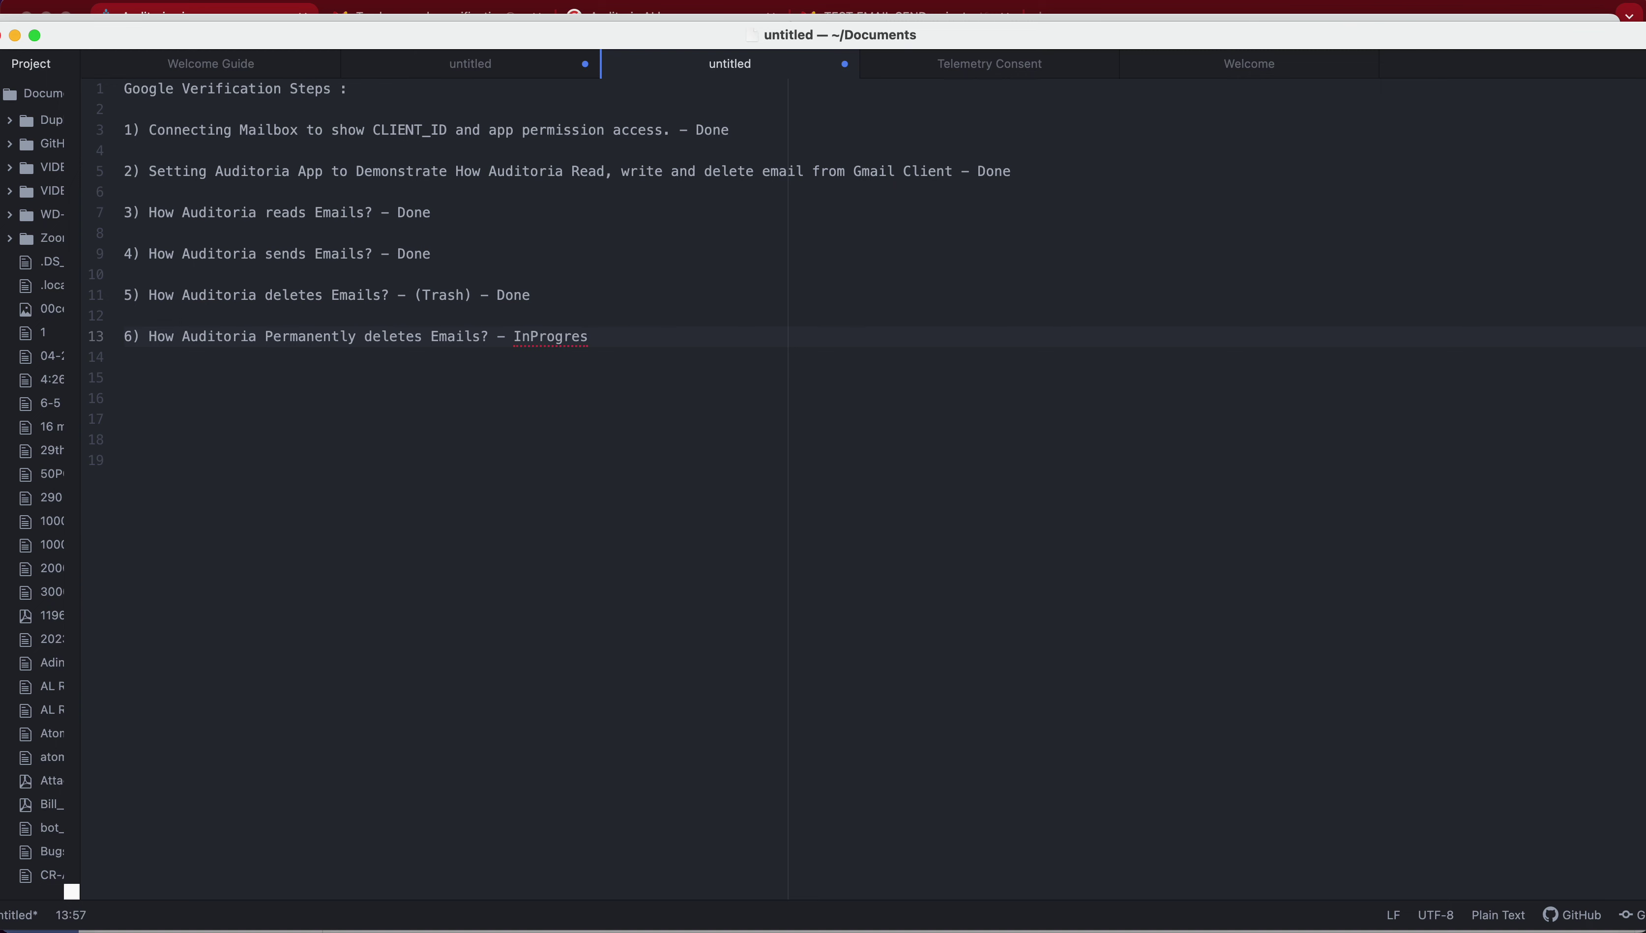
text(s)
Step: Switch back to Auditoria and permanently delete "test email 2" from the SmartVendor inbox using Delete Forever
key(super+Tab)
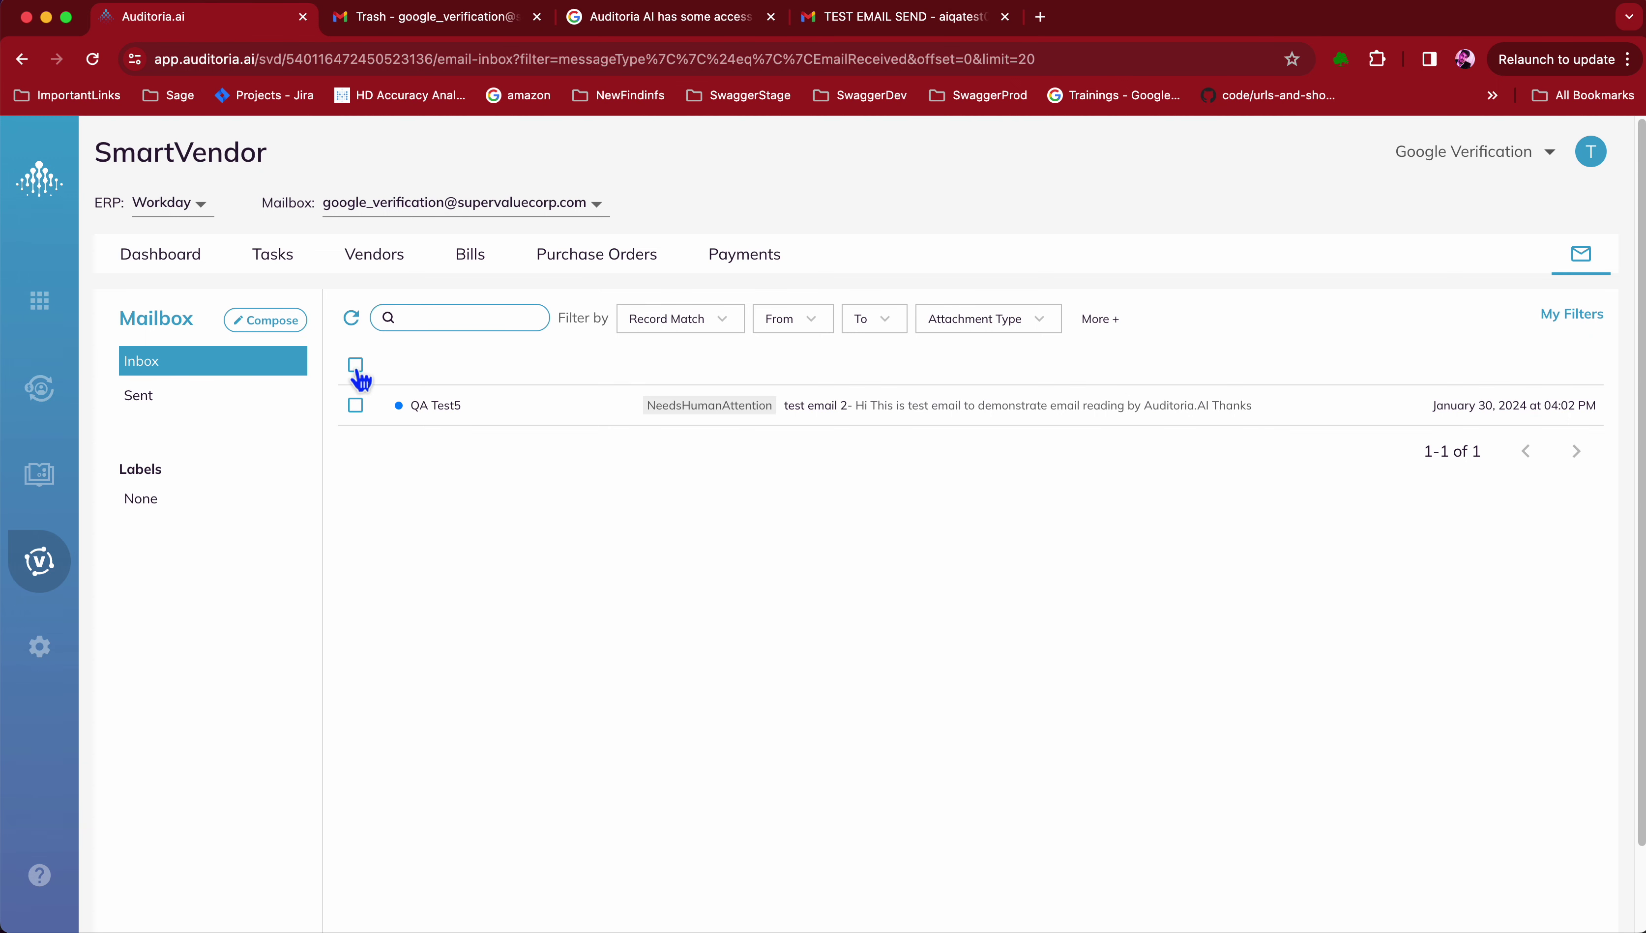
click(367, 372)
click(422, 367)
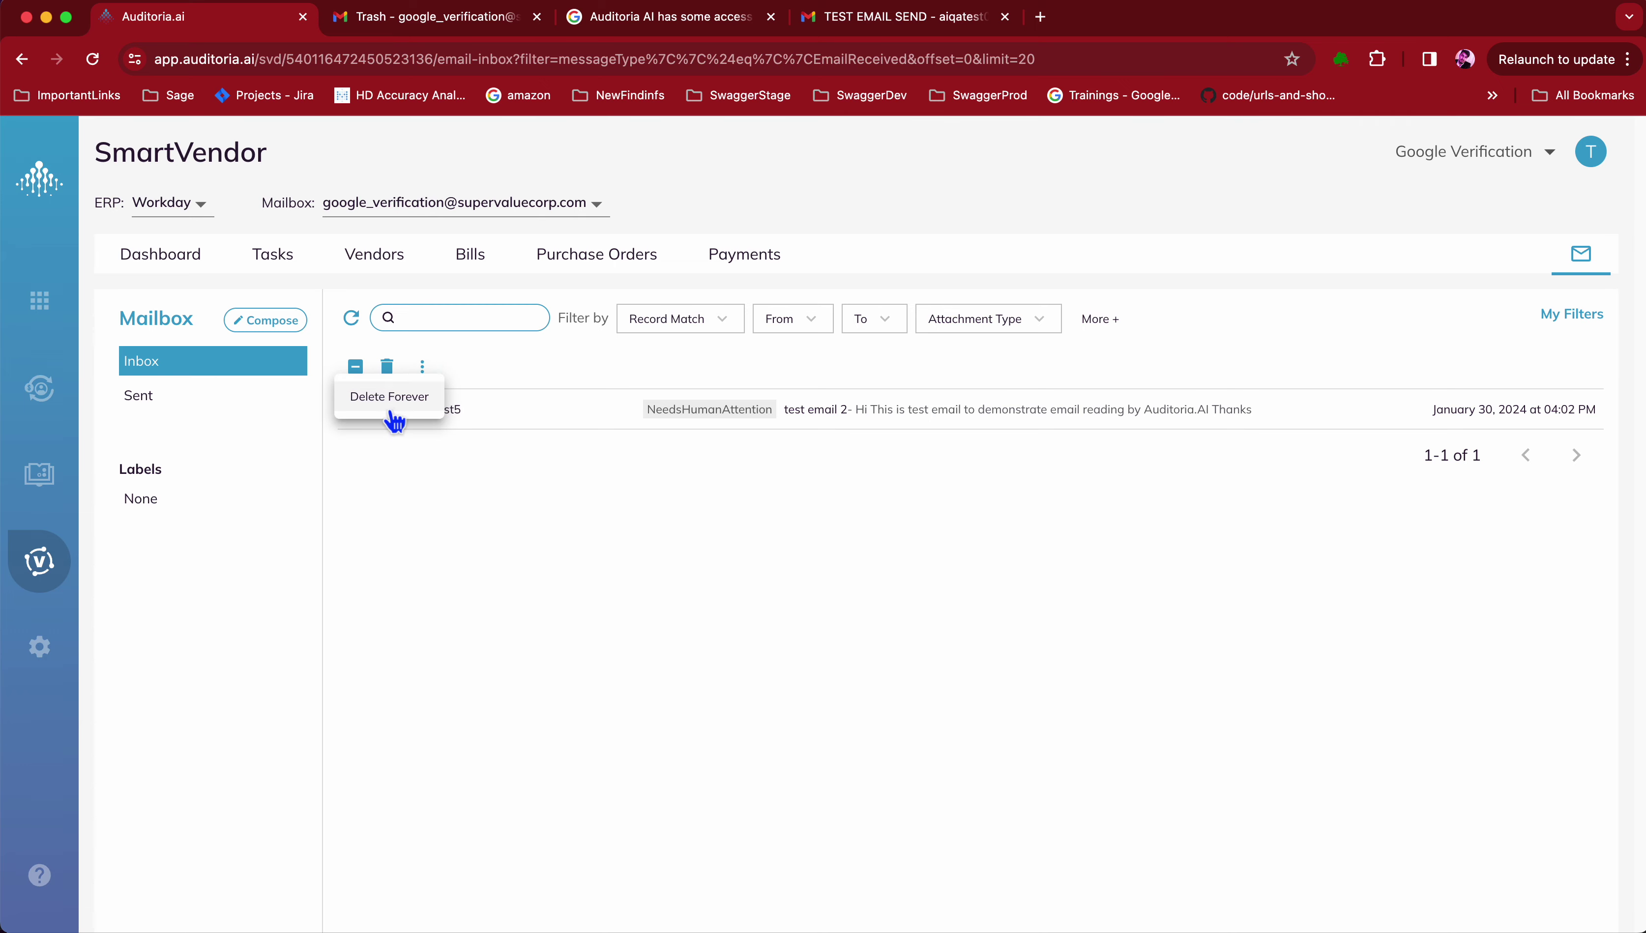
click(392, 399)
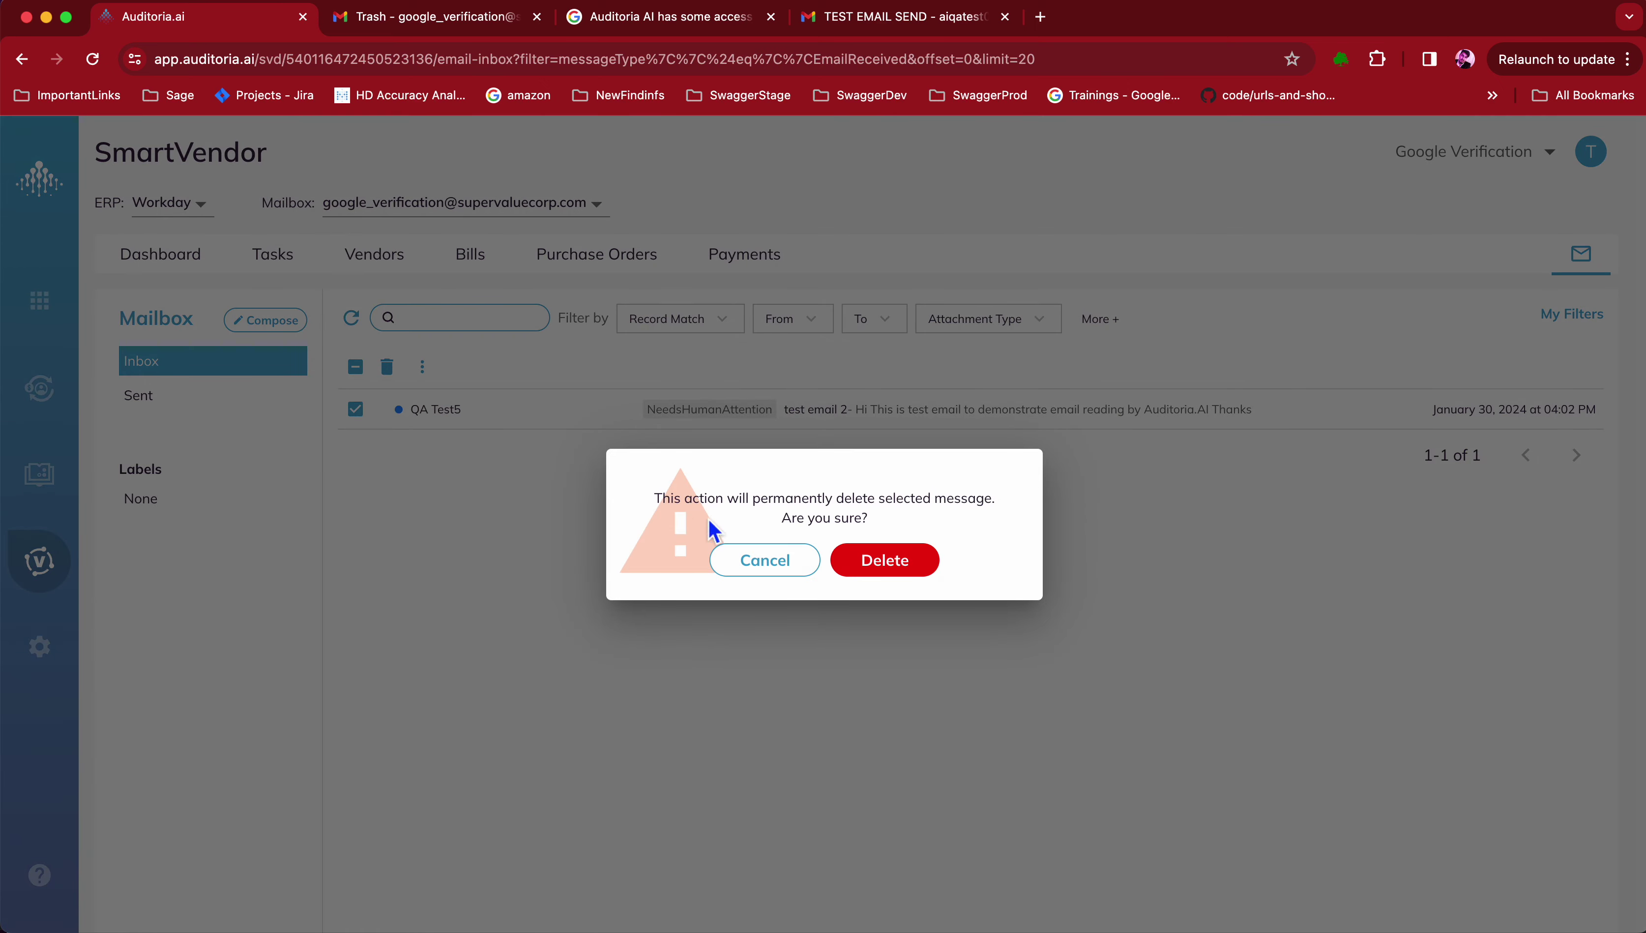
drag(656, 502, 875, 518)
click(985, 543)
click(886, 562)
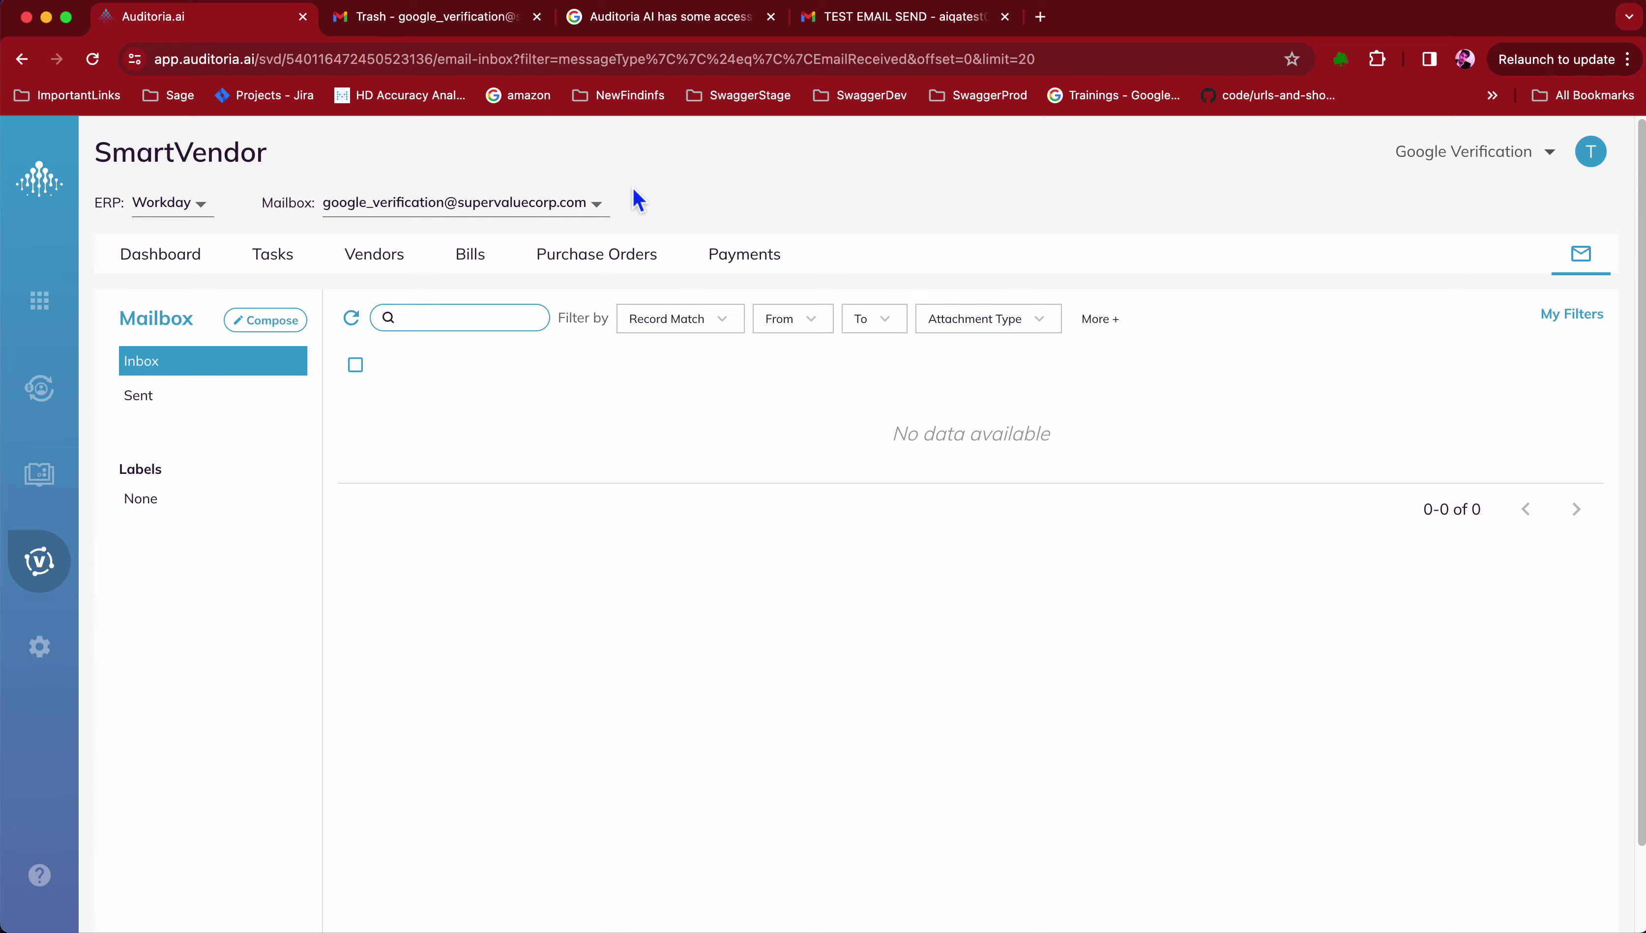
Step: Check the connected mailbox's refreshed Gmail inbox and its Trash for "test email 2", ending back in the inbox
click(459, 20)
click(236, 275)
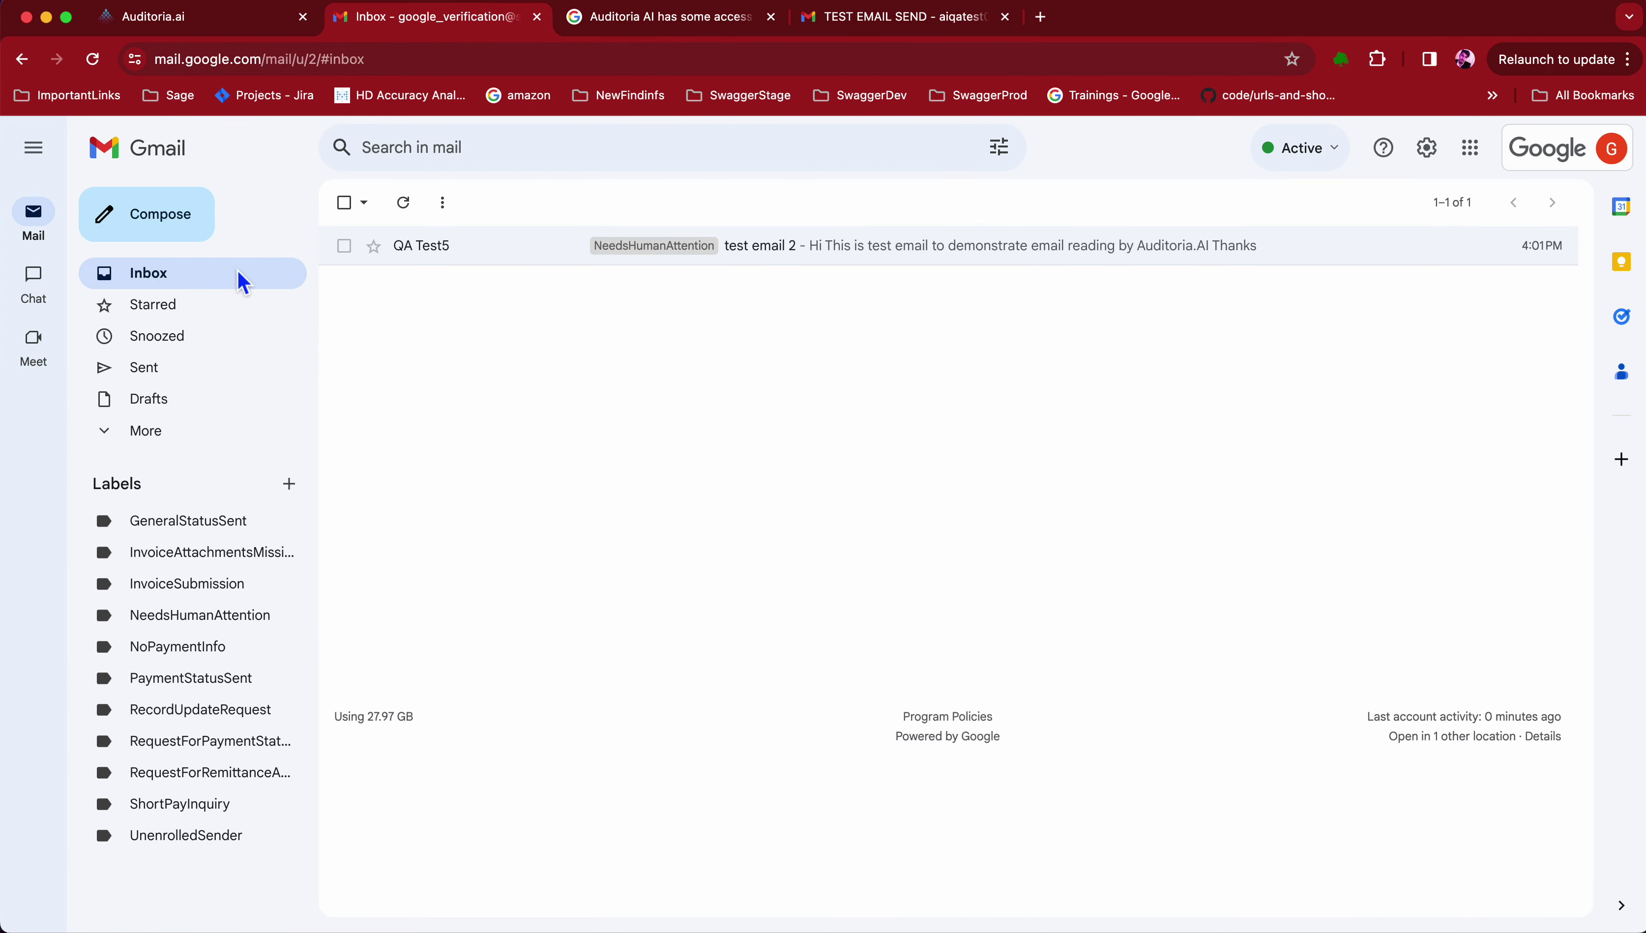
click(404, 205)
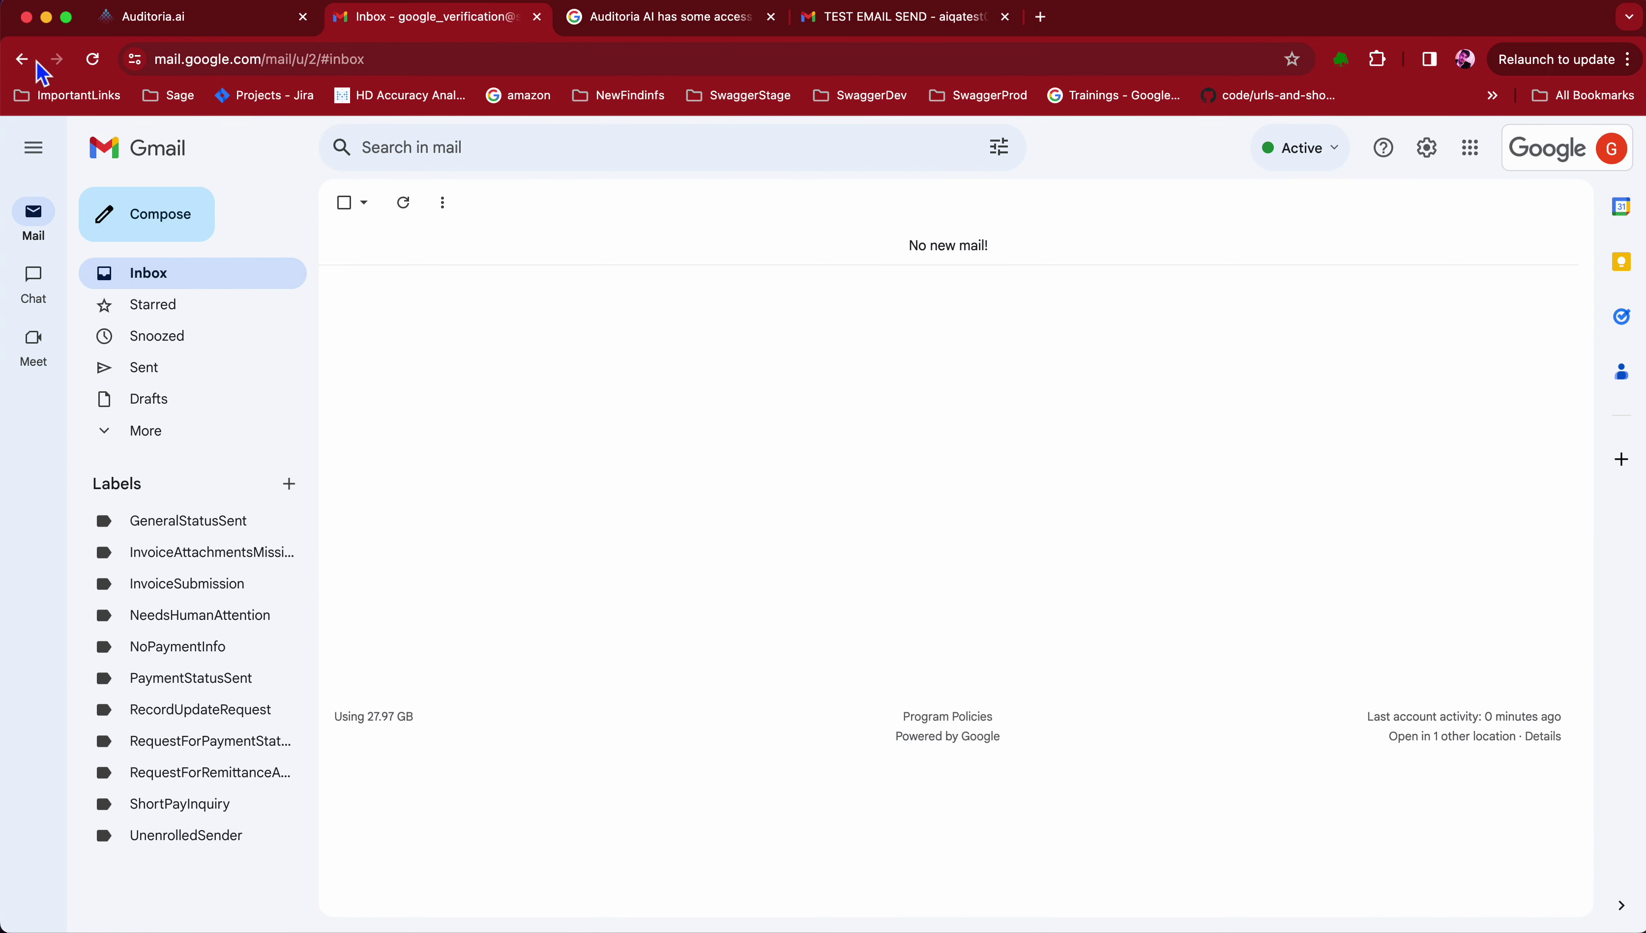
click(92, 59)
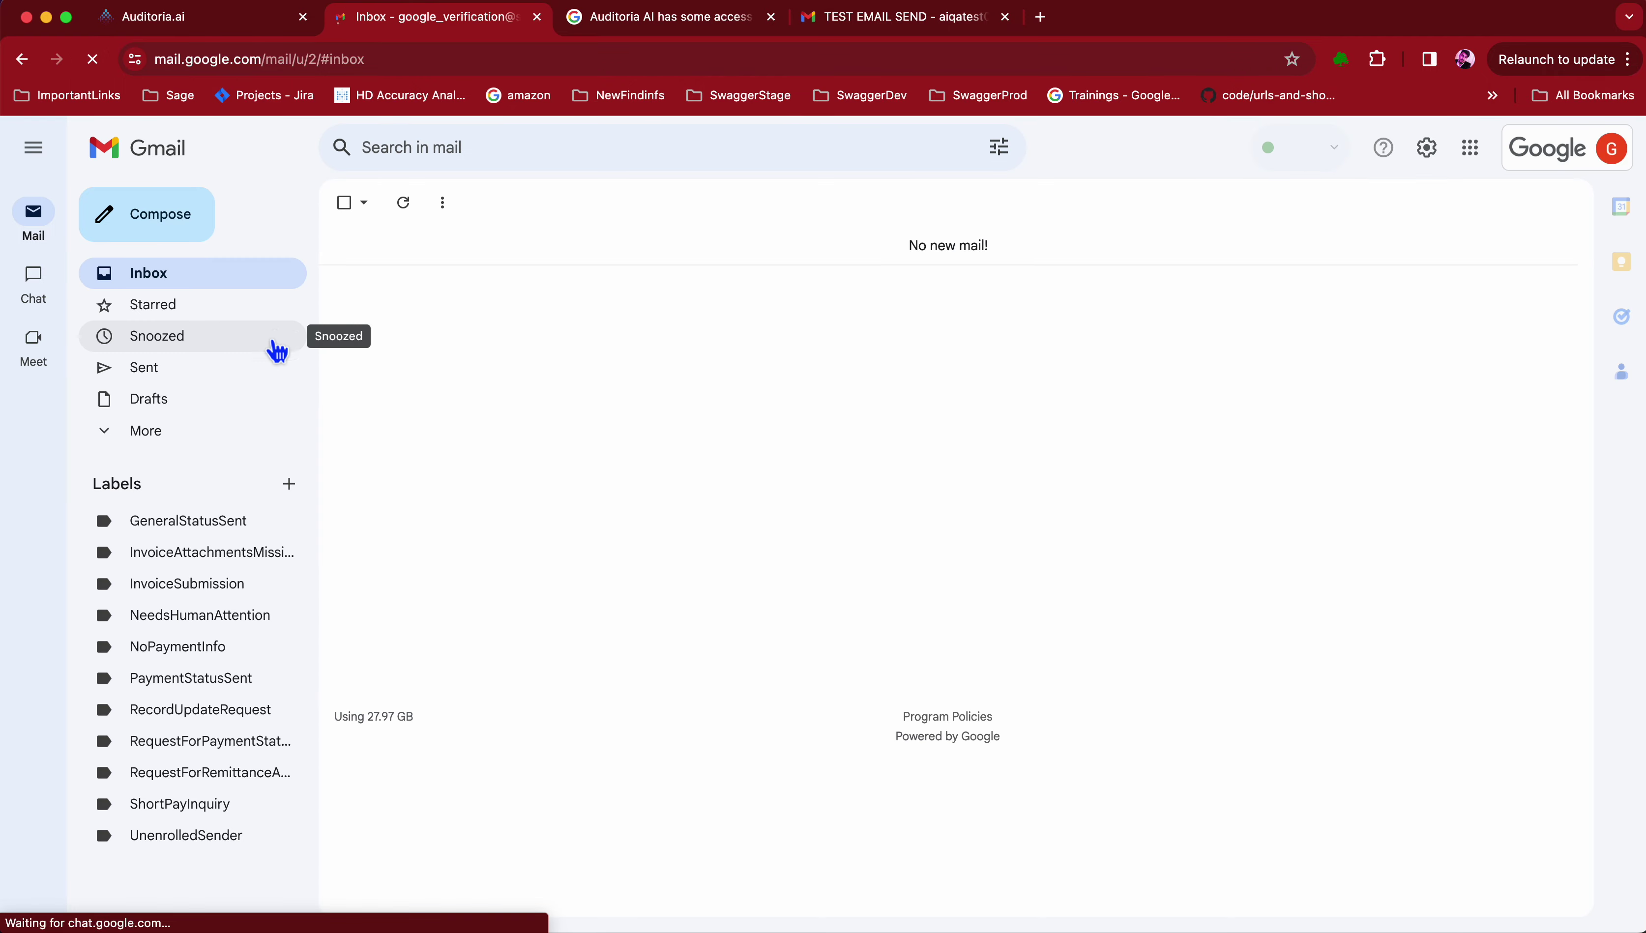
click(213, 435)
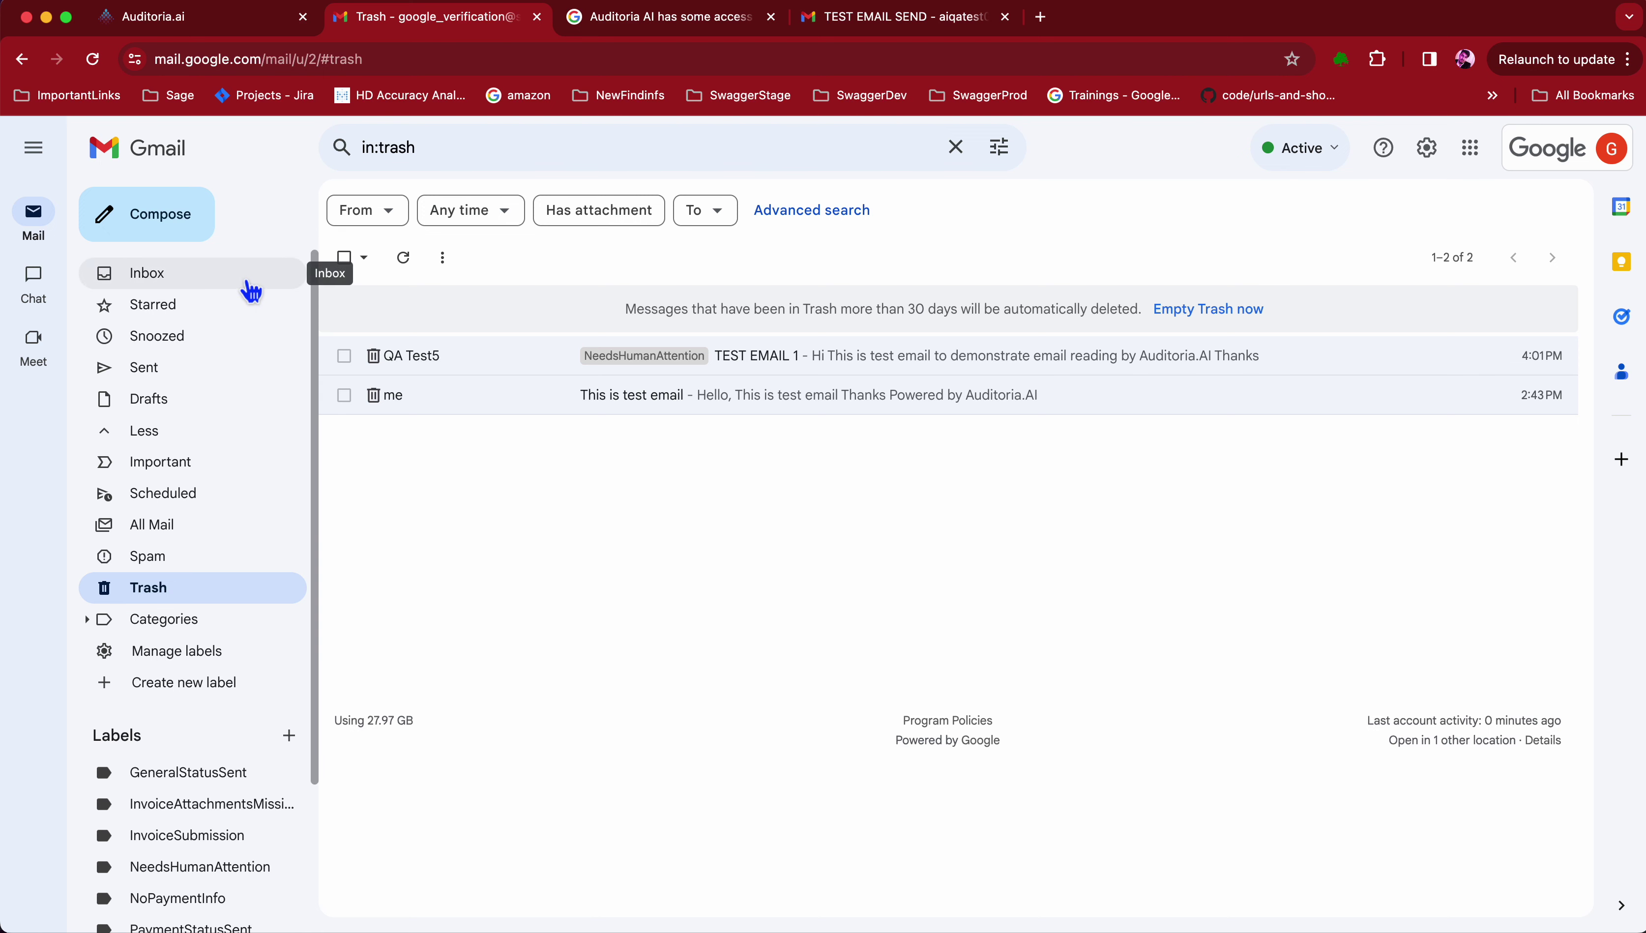
click(249, 289)
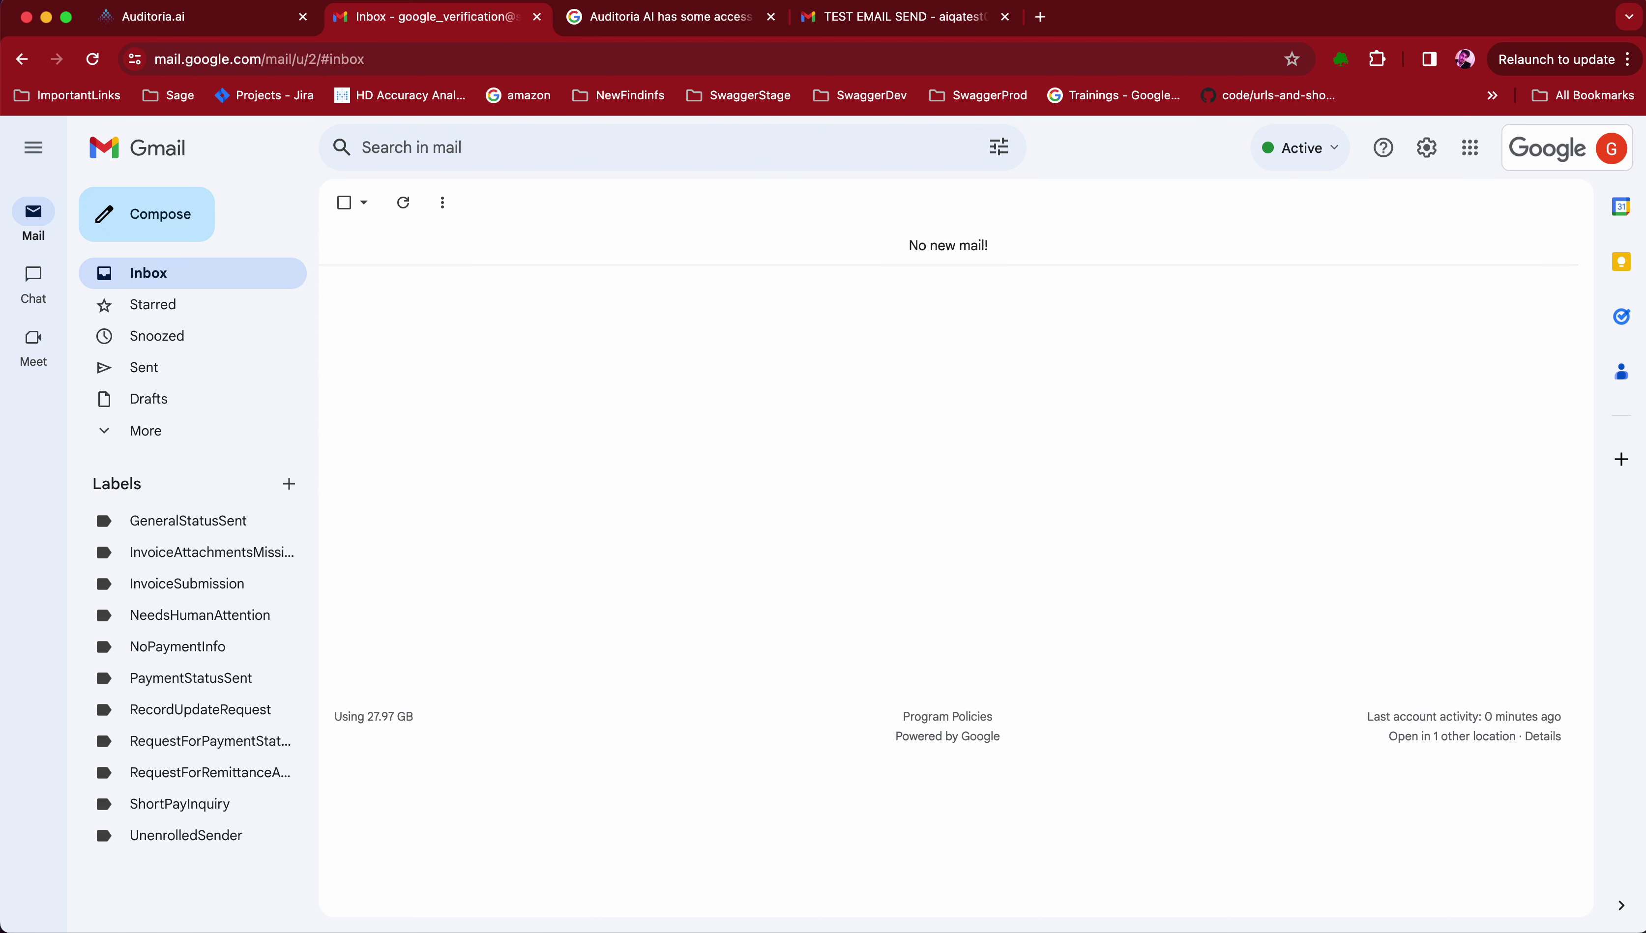
Step: Switch to the verification notes and change the status of item 6, "How Auditoria Permanently deletes Emails?", to Done
key(super+Tab)
drag(516, 345, 625, 342)
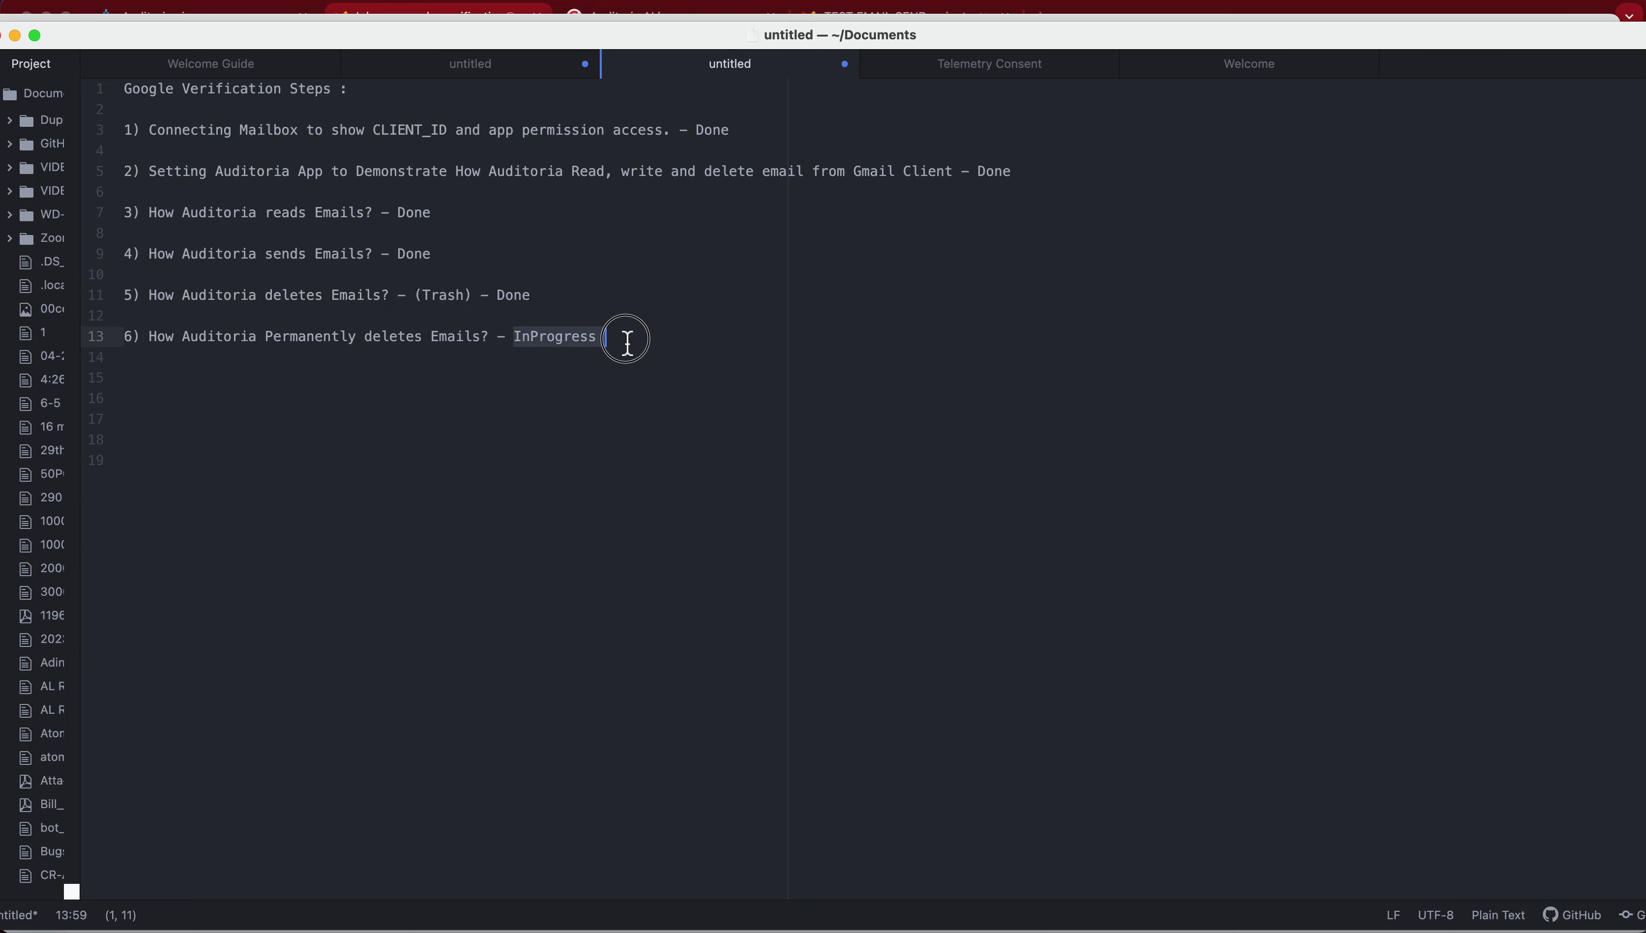
key(BackSpace)
text(Done)
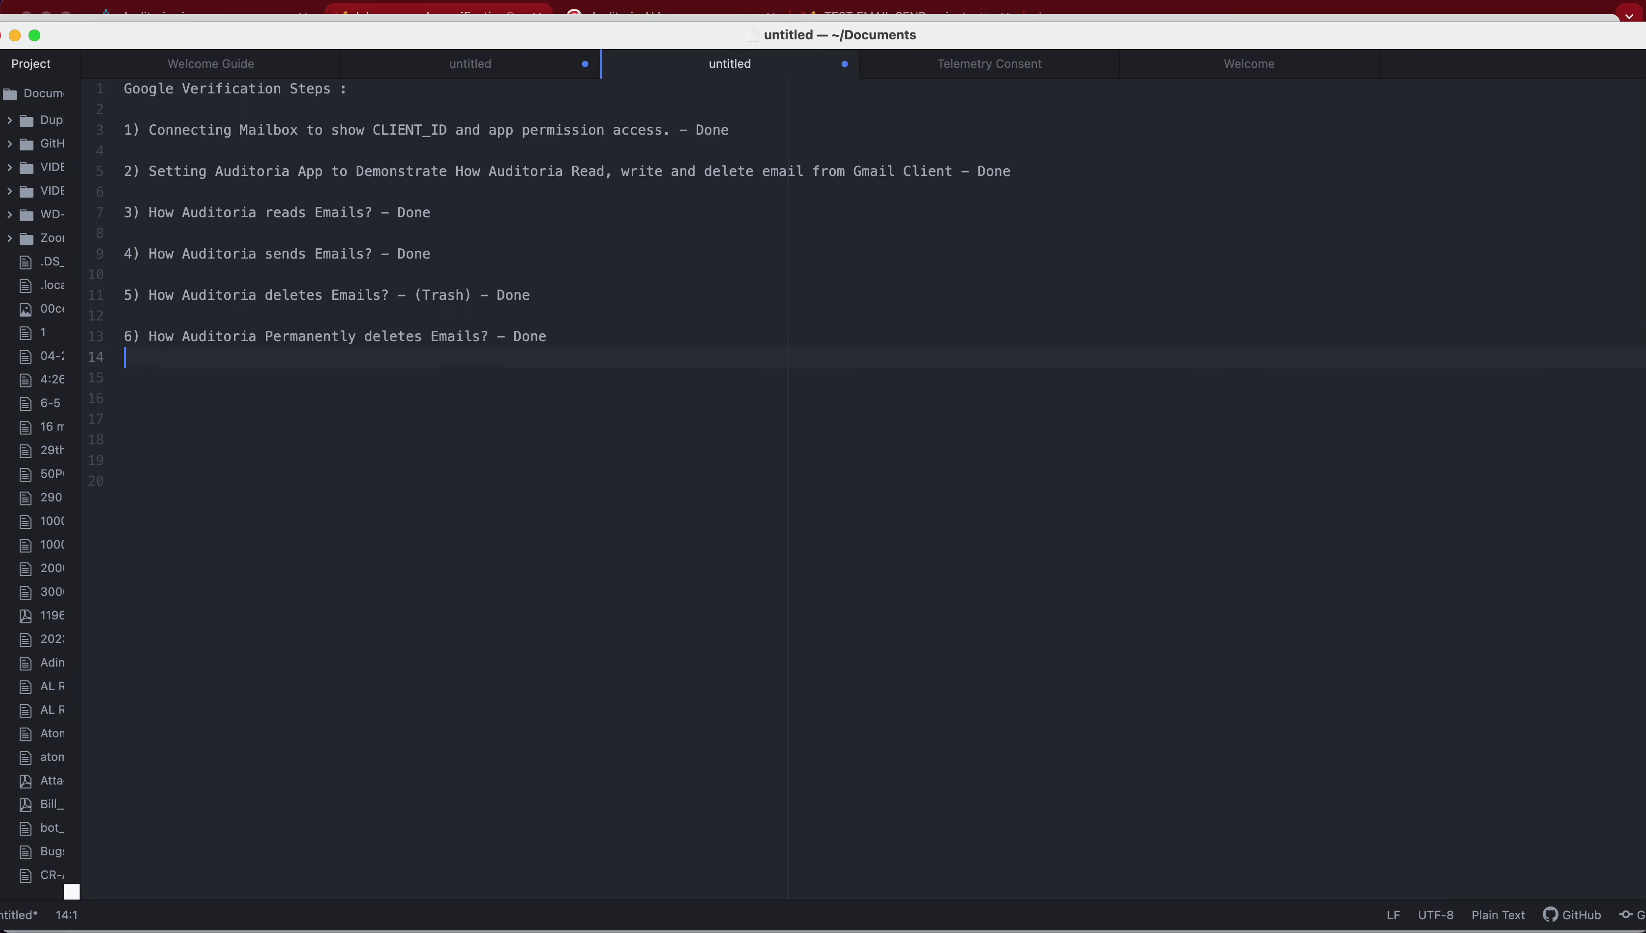